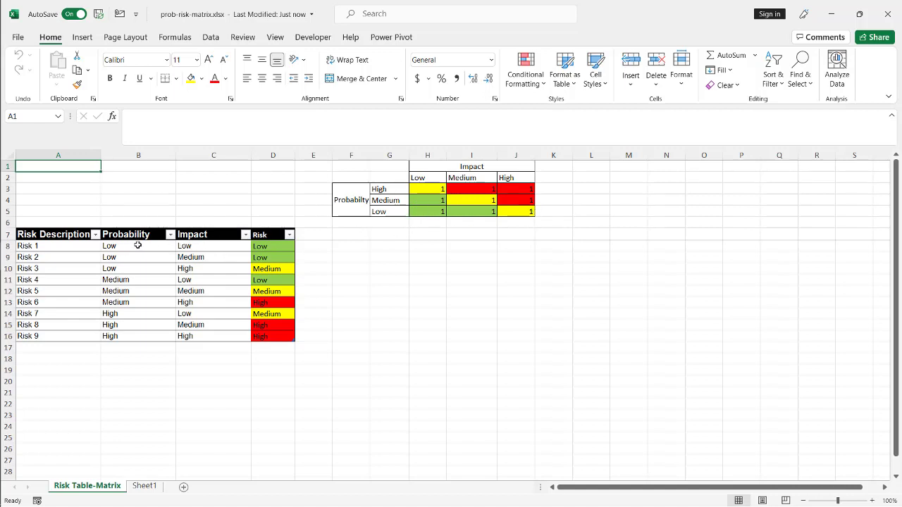
Set Risk 1's impact to High in the Risk Table-Matrix sheet
{"action": "left_click", "coordinate": [139, 245]}
{"action": "left_click", "coordinate": [244, 246]}
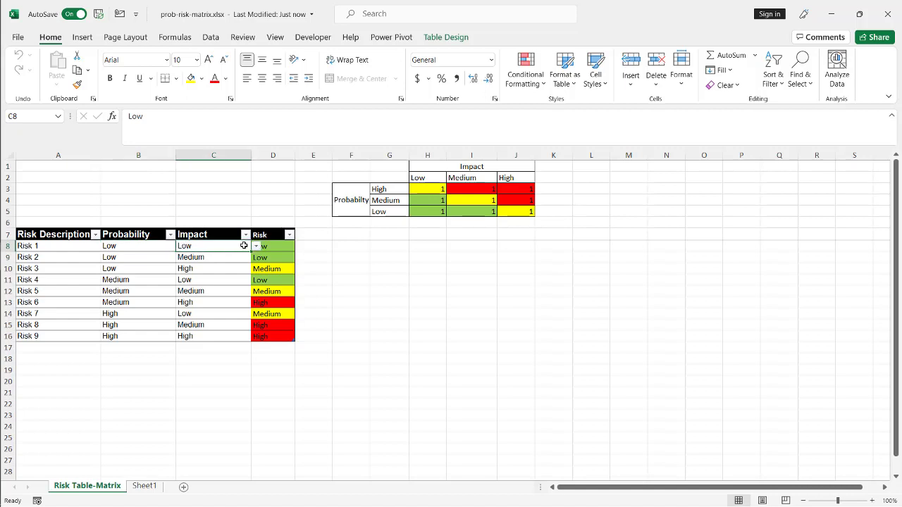
{"action": "left_click", "coordinate": [255, 246]}
{"action": "left_click", "coordinate": [239, 269]}
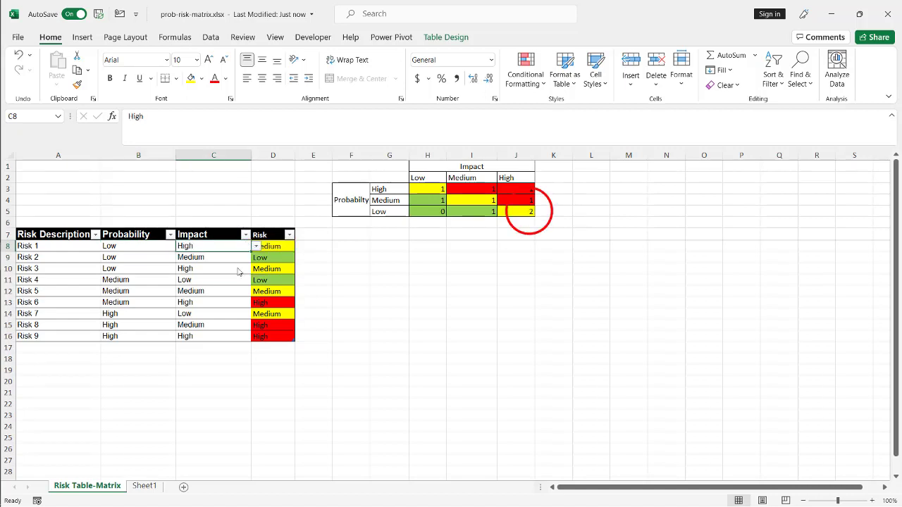
{"action": "left_click", "coordinate": [519, 268]}
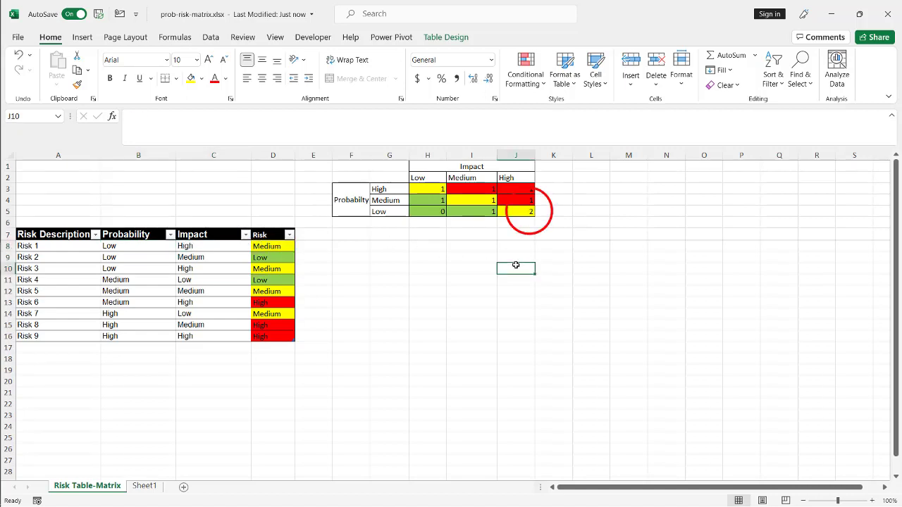
Examine the matrix count formula for low probability and high impact, Risk 1's probability options, and the formula behind its risk rating
{"action": "left_click", "coordinate": [522, 212]}
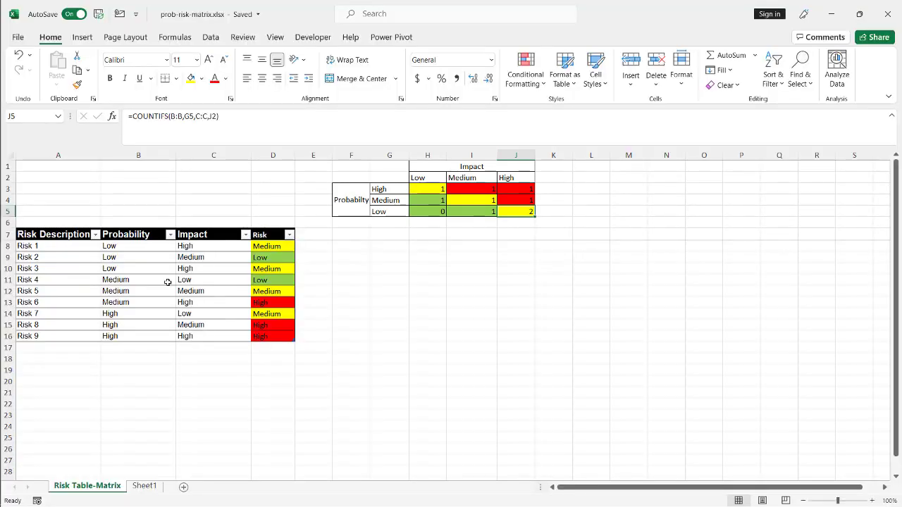
{"action": "left_click", "coordinate": [158, 249]}
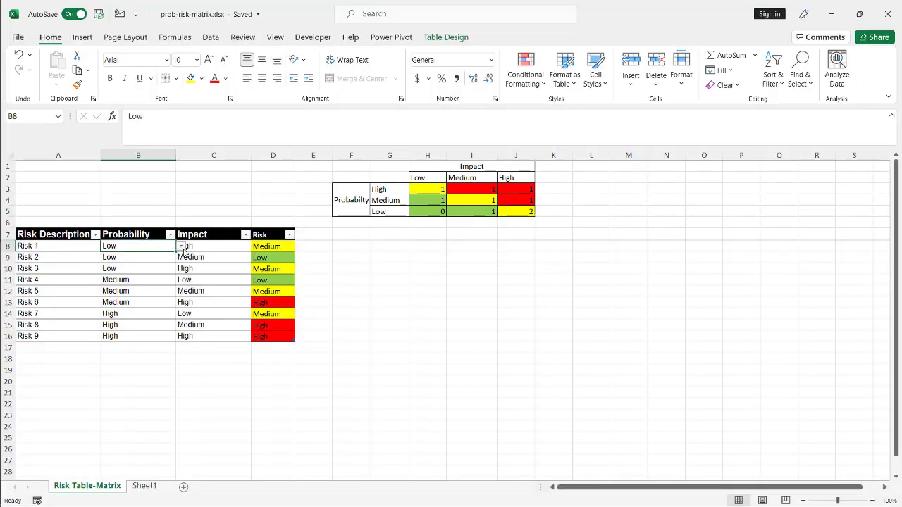
{"action": "left_click", "coordinate": [181, 246]}
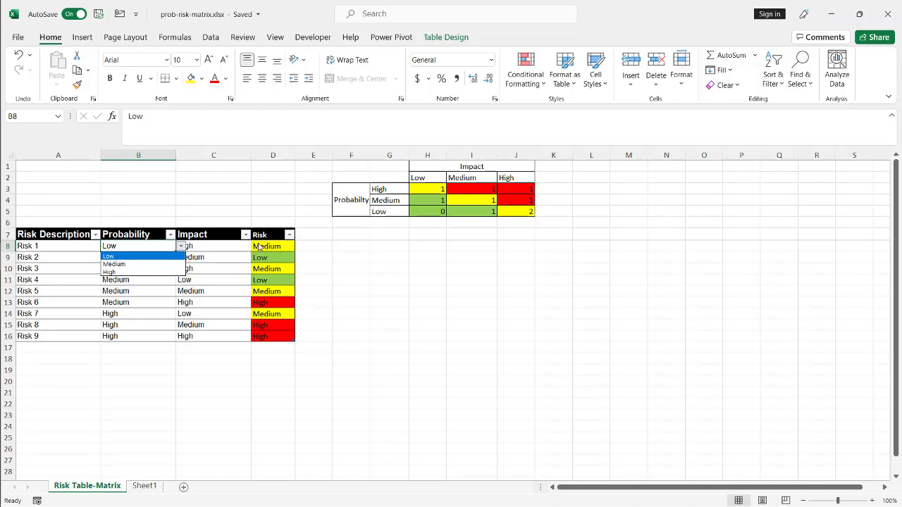
{"action": "key", "text": "Escape"}
{"action": "left_click", "coordinate": [262, 249]}
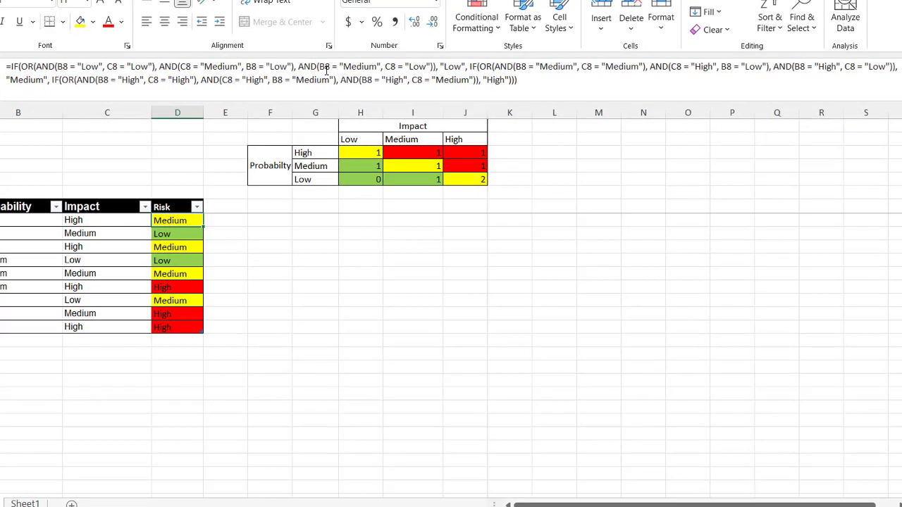
{"action": "left_click", "coordinate": [178, 113]}
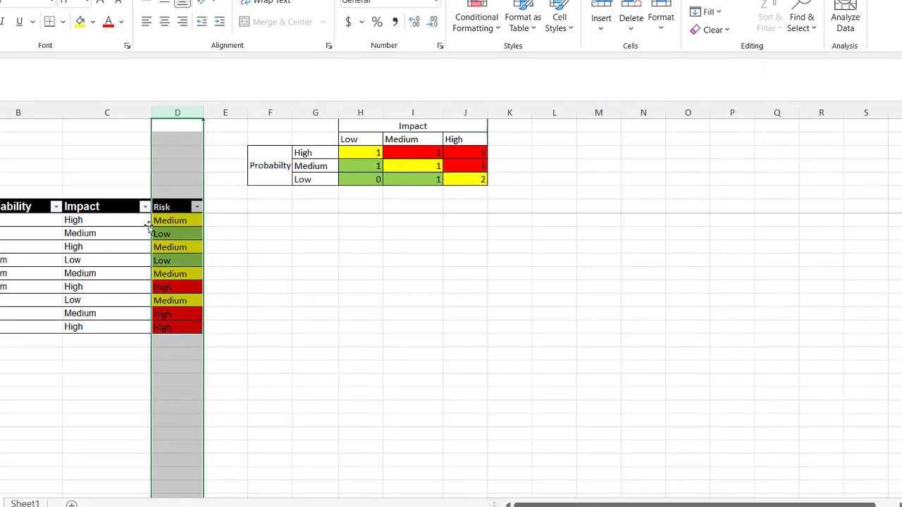
Set Risk 1's impact to Medium
{"action": "left_click", "coordinate": [110, 221]}
{"action": "left_click", "coordinate": [157, 220]}
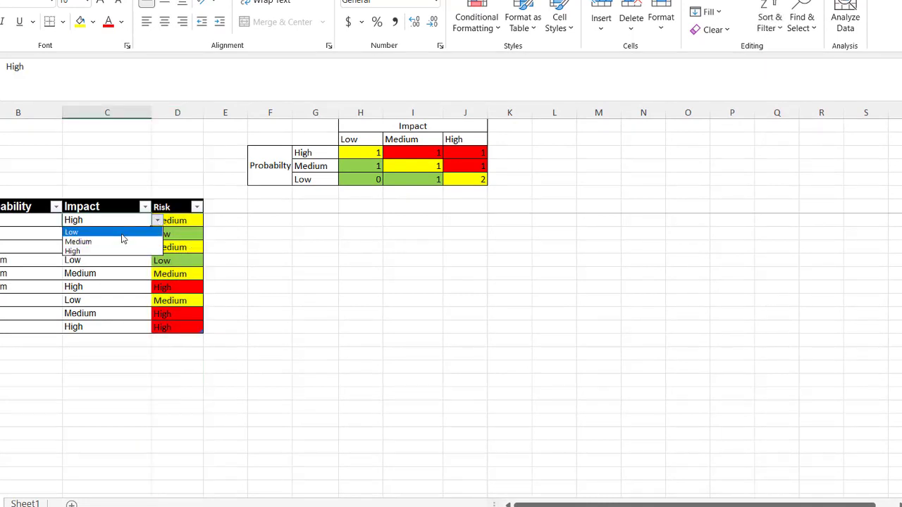
{"action": "left_click", "coordinate": [124, 239]}
Inspect Risk 1's rating formula and the matrix count formula for low probability and low impact
{"action": "left_click", "coordinate": [179, 221]}
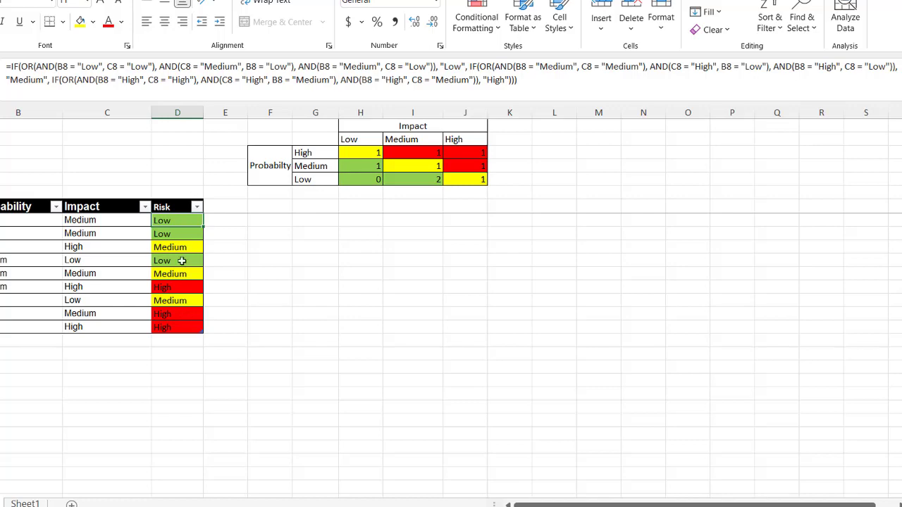
{"action": "left_click", "coordinate": [438, 287]}
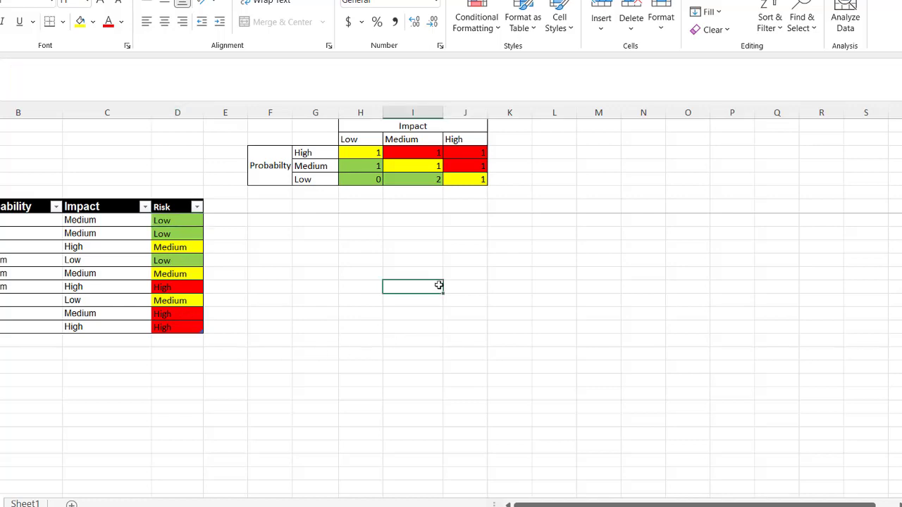
{"action": "left_click", "coordinate": [358, 178]}
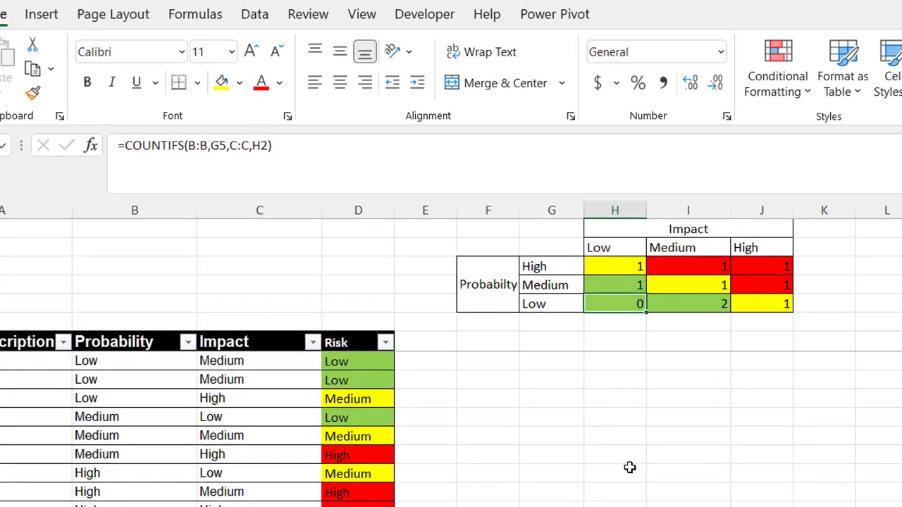
{"action": "left_click", "coordinate": [371, 299]}
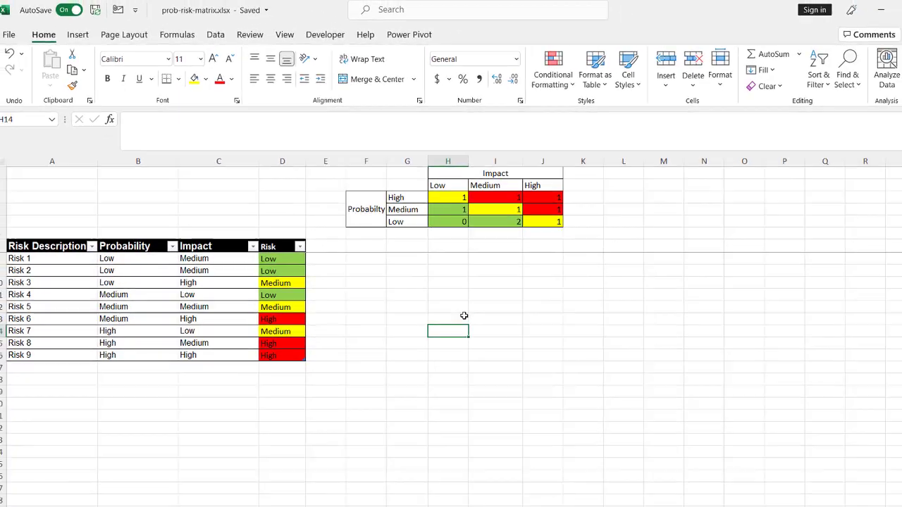
Switch to Sheet1 and enter Risk1 in A8 as the first risk description
{"action": "key", "text": "ctrl+Page_Down"}
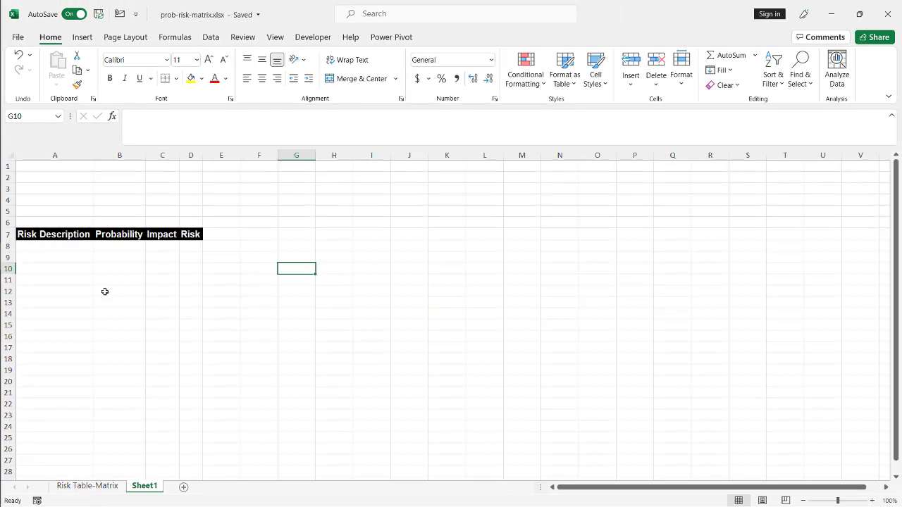
{"action": "left_click", "coordinate": [53, 245]}
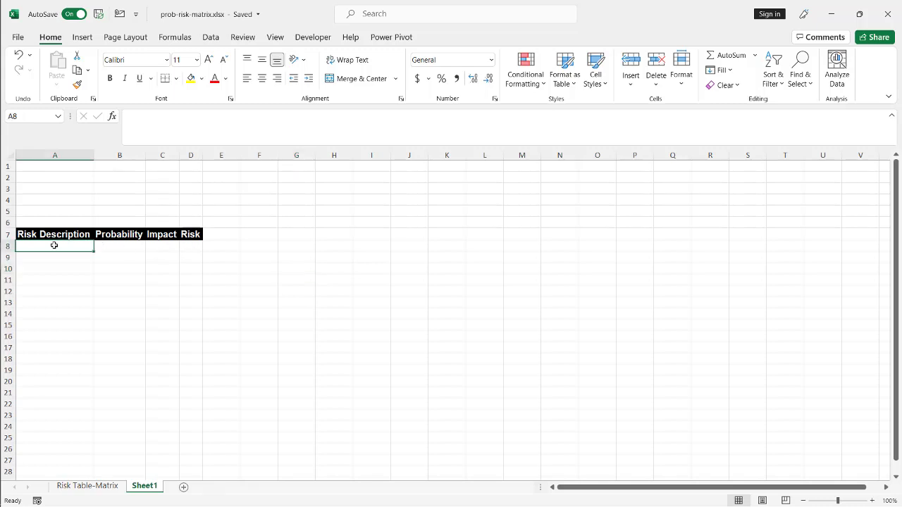
{"action": "type", "text": "Risk1"}
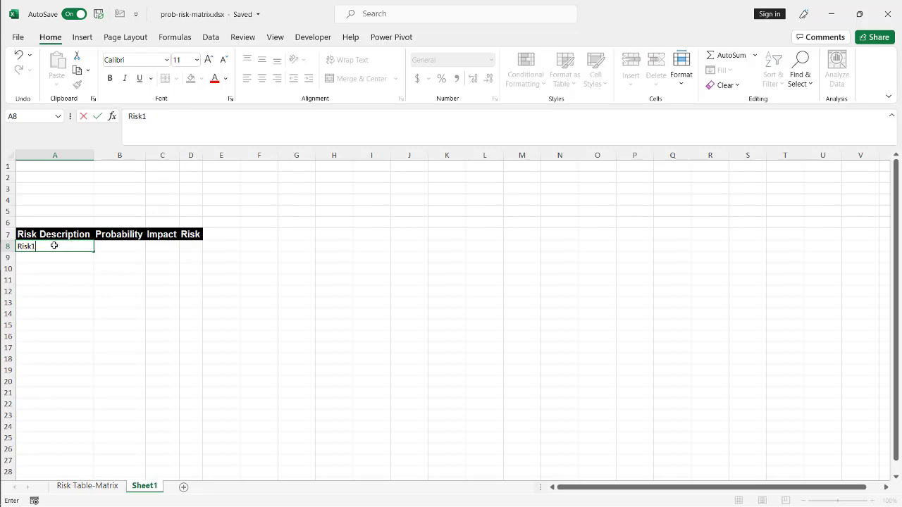
{"action": "key", "text": "Return"}
Enter Risk2 in A9 and fill the risk descriptions down as a series to Risk9 in A16
{"action": "type", "text": "risk1"}
{"action": "key", "text": "BackSpace"}
{"action": "key", "text": "BackSpace"}
{"action": "key", "text": "BackSpace"}
{"action": "key", "text": "BackSpace"}
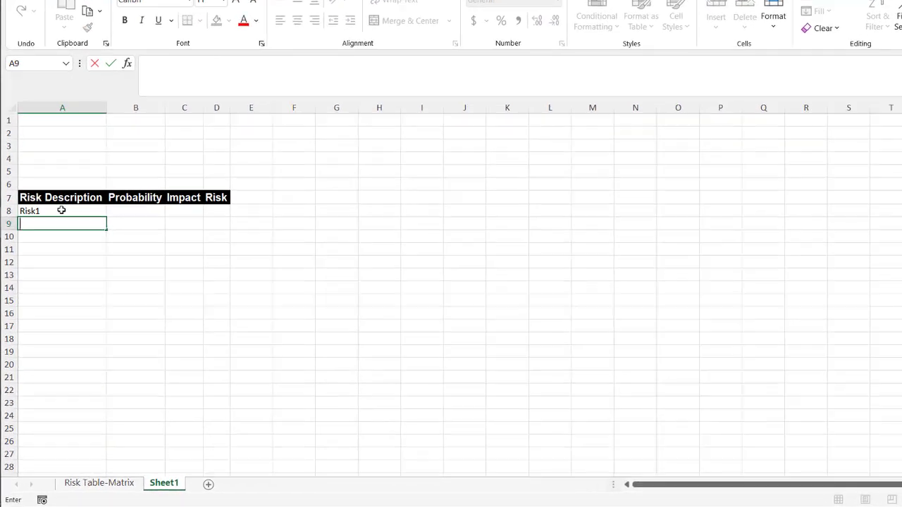
{"action": "key", "text": "BackSpace"}
{"action": "type", "text": "r"}
{"action": "key", "text": "BackSpace"}
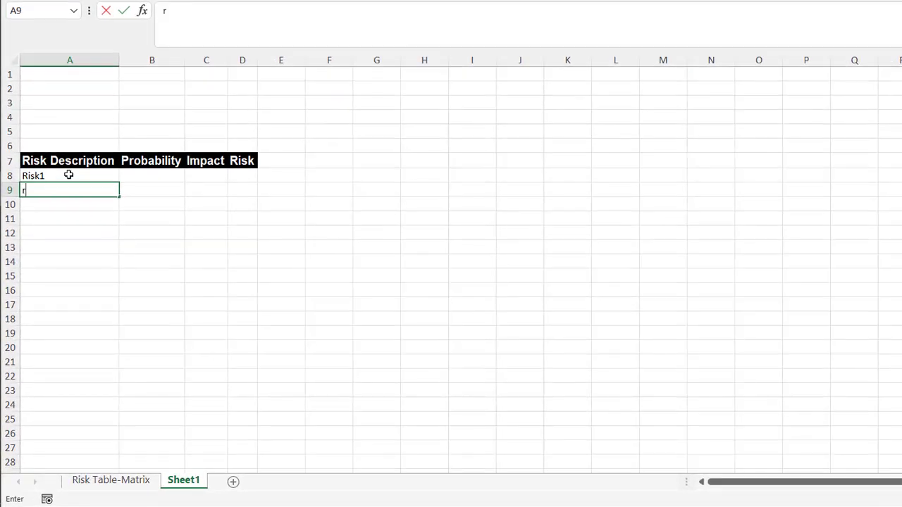
{"action": "type", "text": "Risk2"}
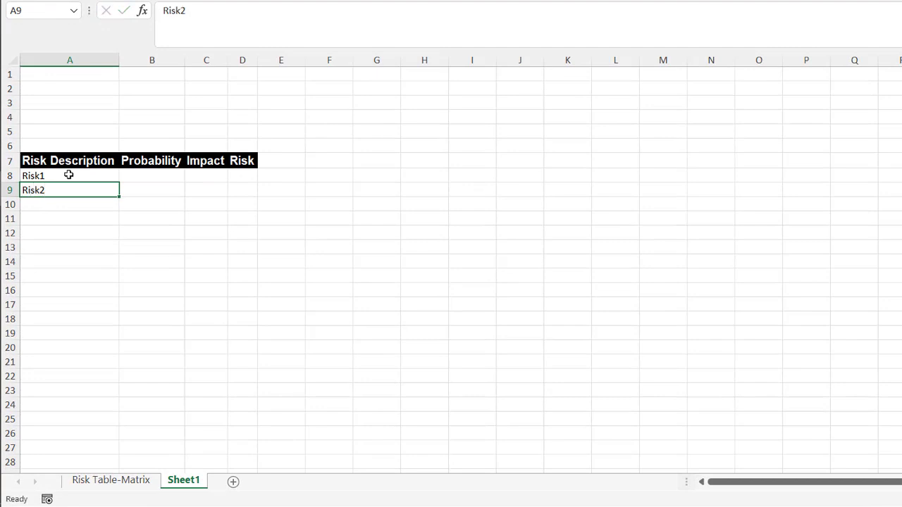
{"action": "key", "text": "Return"}
{"action": "left_click_drag", "start_coordinate": [68, 175], "coordinate": [103, 292]}
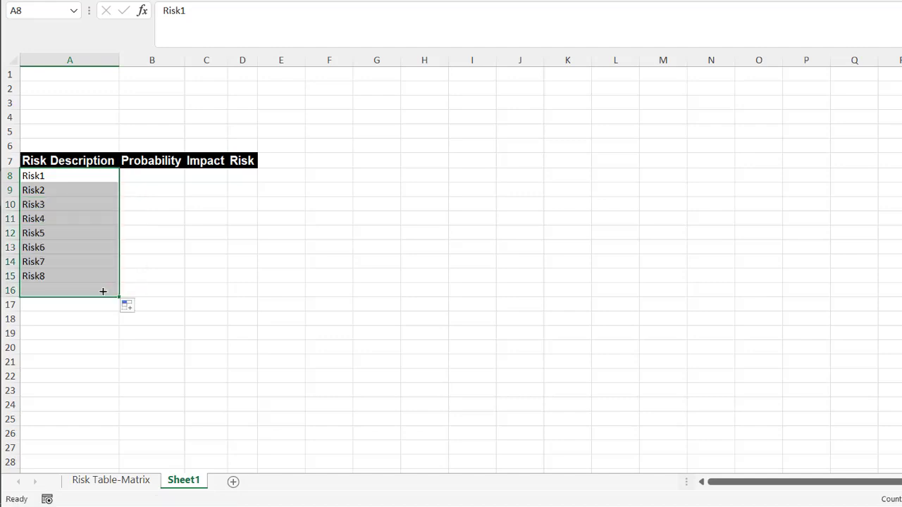
{"action": "left_click", "coordinate": [149, 177]}
{"action": "left_click", "coordinate": [193, 179]}
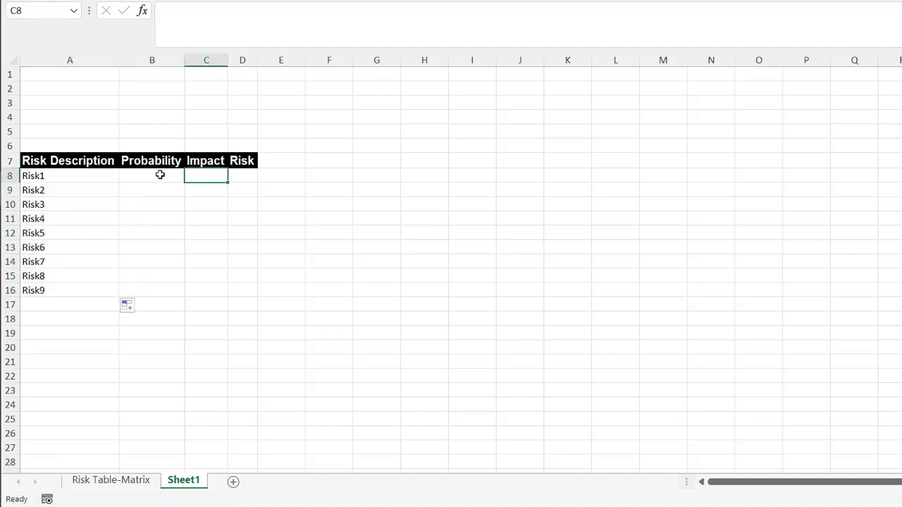
{"action": "left_click", "coordinate": [160, 175]}
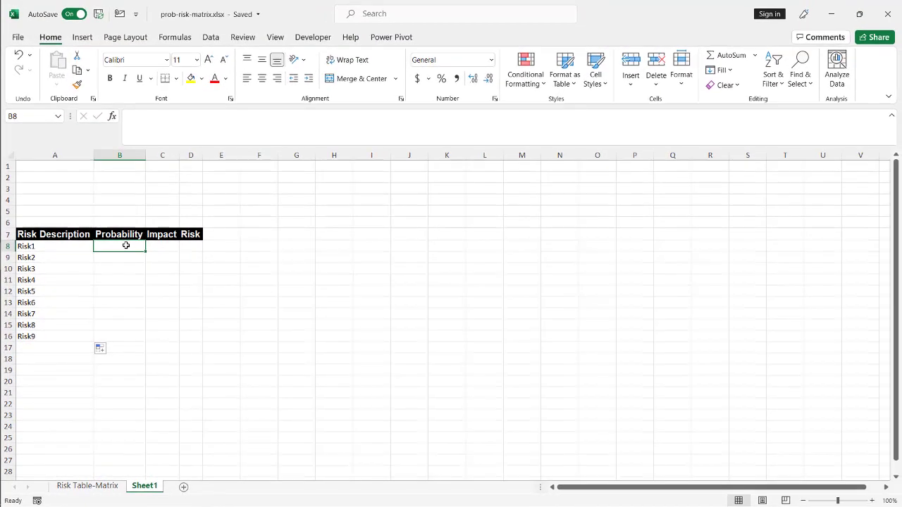
{"action": "key", "text": "alt+d"}
{"action": "key", "text": "l"}
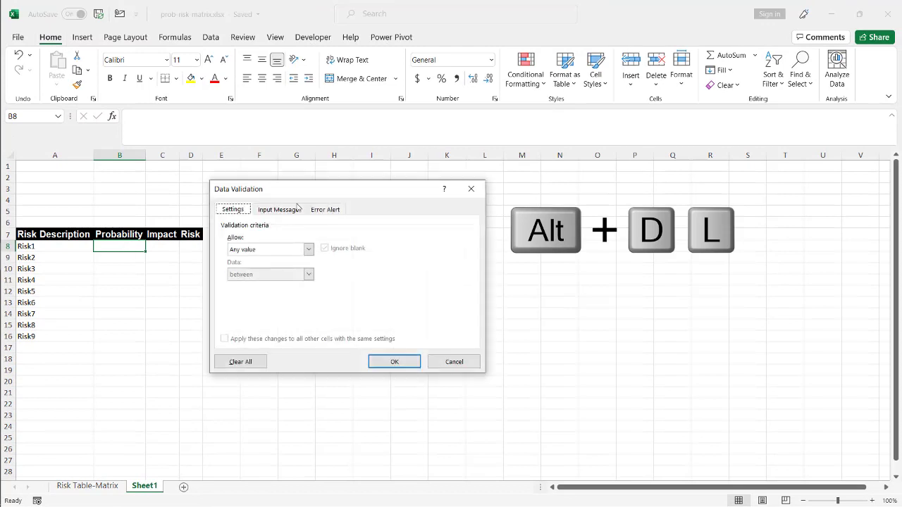
{"action": "left_click", "coordinate": [454, 361]}
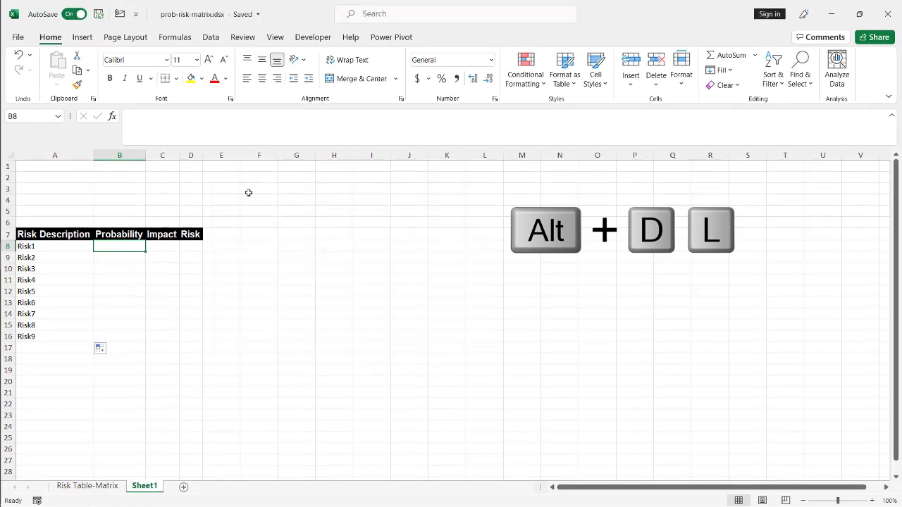
Add list data validation with the source Low,Medium,HIgh to Risk1's Probability cell B8 and check its drop-down options
{"action": "left_click", "coordinate": [213, 38]}
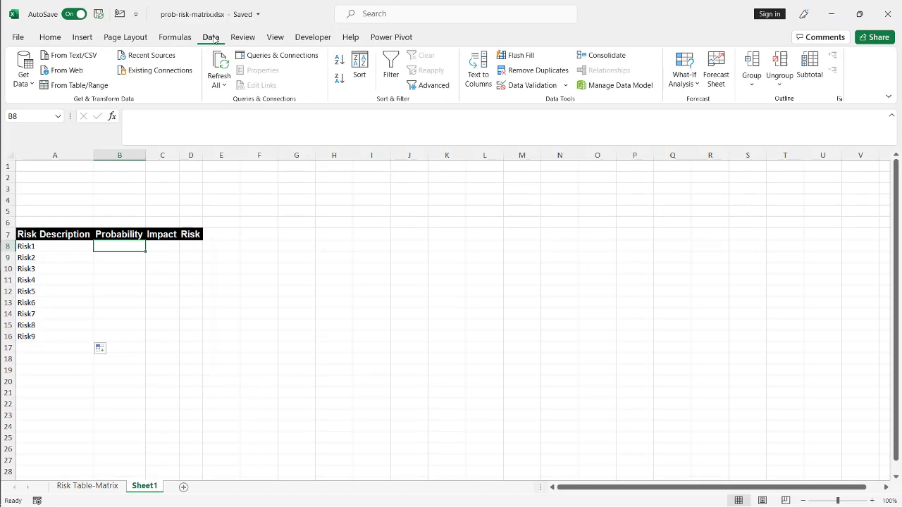
{"action": "left_click", "coordinate": [564, 85]}
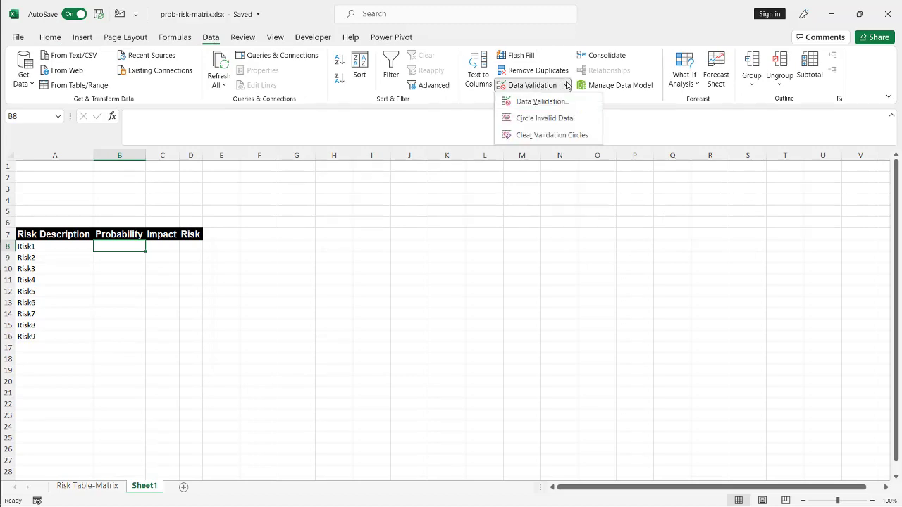
{"action": "left_click", "coordinate": [554, 102]}
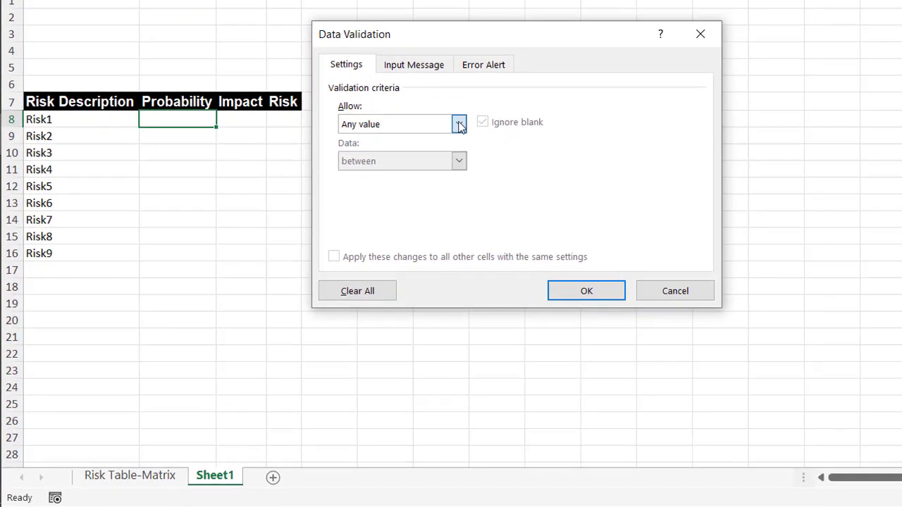
{"action": "left_click", "coordinate": [423, 147]}
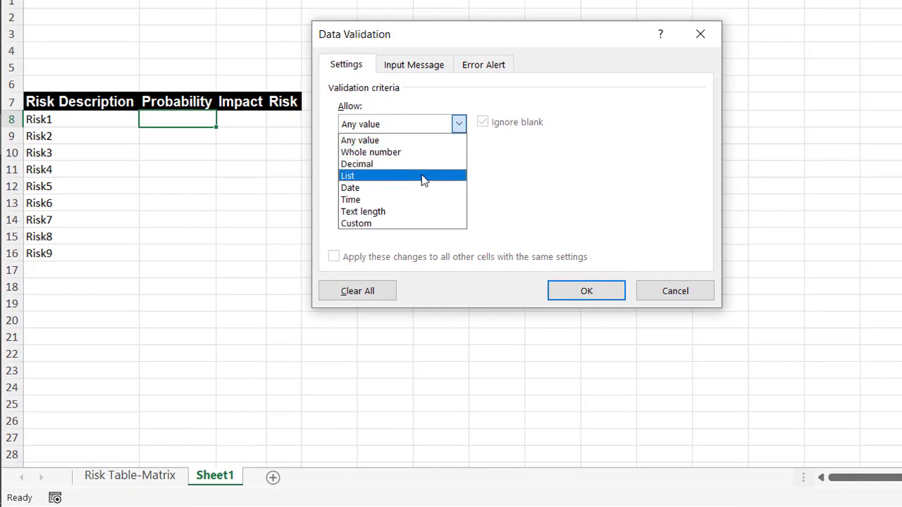
{"action": "left_click", "coordinate": [399, 198]}
{"action": "left_click", "coordinate": [421, 198]}
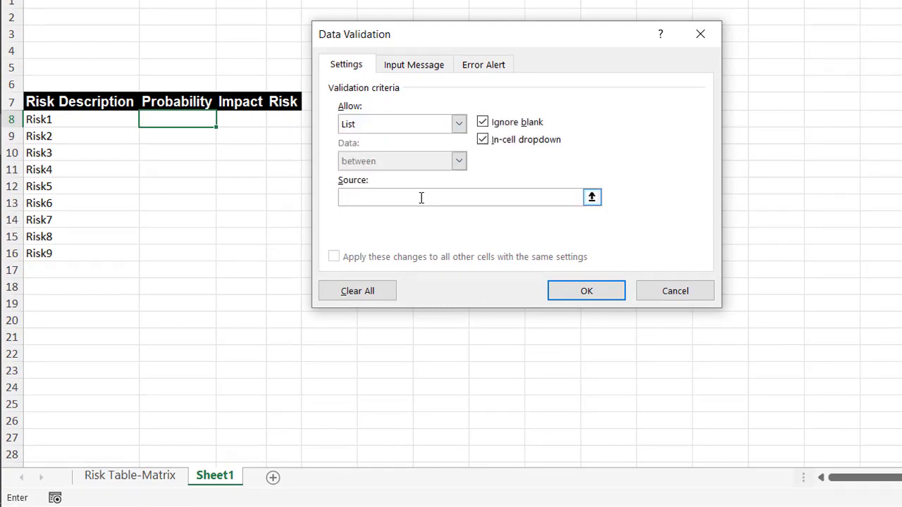
{"action": "type", "text": "Low,Medium,HIgh"}
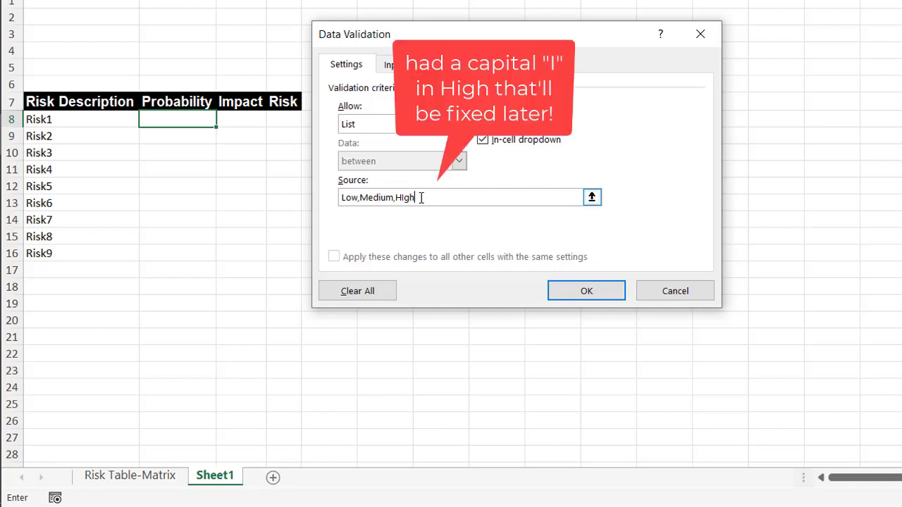
{"action": "left_click", "coordinate": [603, 298]}
{"action": "left_click", "coordinate": [222, 119]}
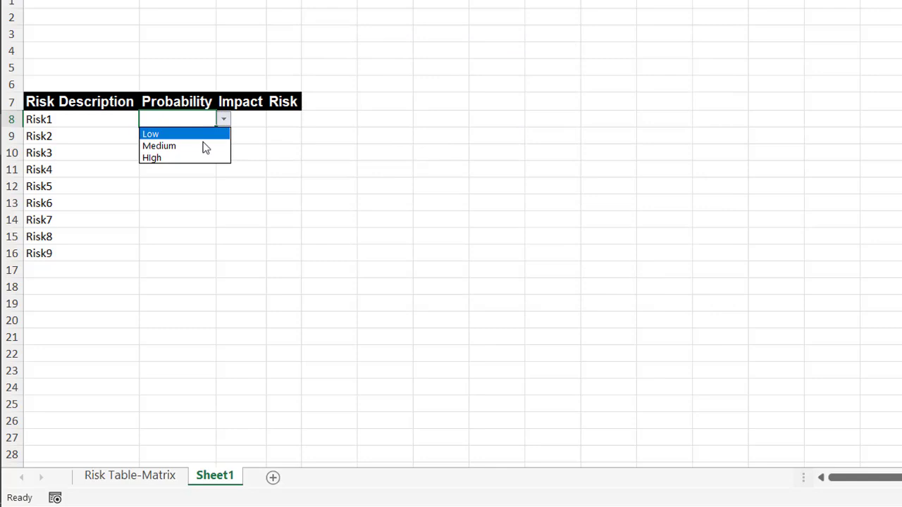
{"action": "key", "text": "Escape"}
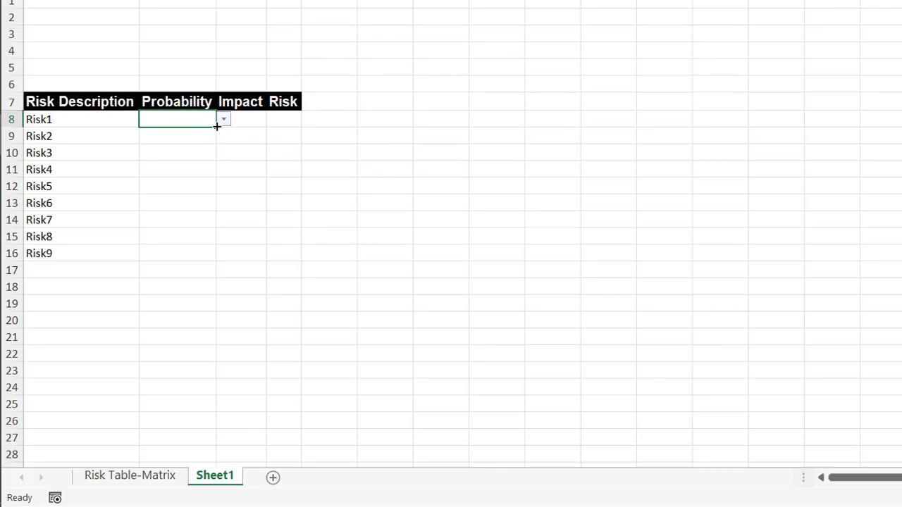
Copy the drop-down list from B8 across to the Impact column and down through row 16 for all nine risks
{"action": "left_click_drag", "start_coordinate": [218, 128], "coordinate": [251, 130]}
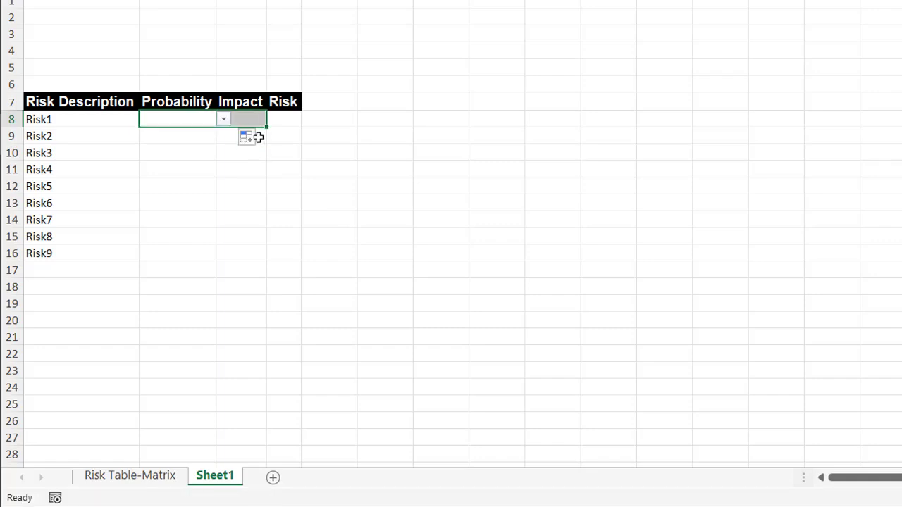
{"action": "left_click", "coordinate": [253, 117]}
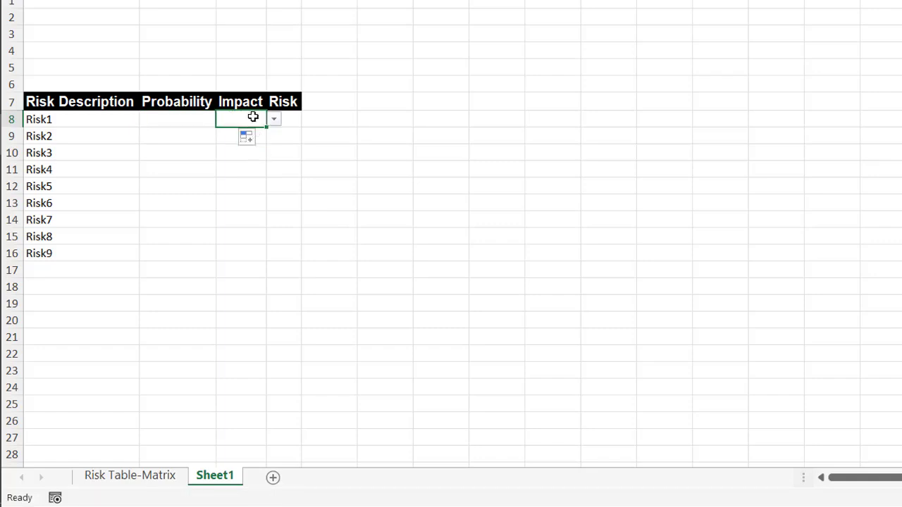
{"action": "left_click", "coordinate": [169, 120]}
{"action": "left_click_drag", "start_coordinate": [172, 120], "coordinate": [258, 256]}
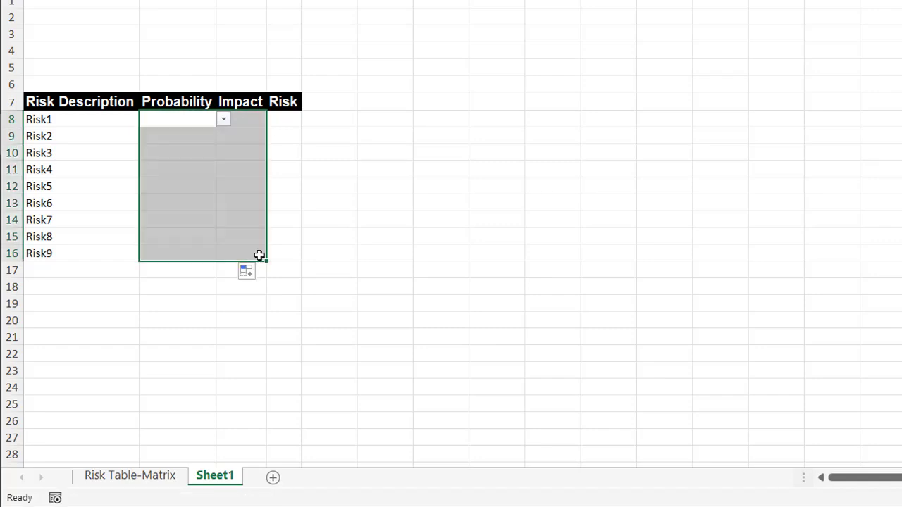
Check the drop-down options in Risk6's Probability cell B13 and Impact cell C13
{"action": "left_click", "coordinate": [205, 203]}
{"action": "left_click", "coordinate": [224, 203]}
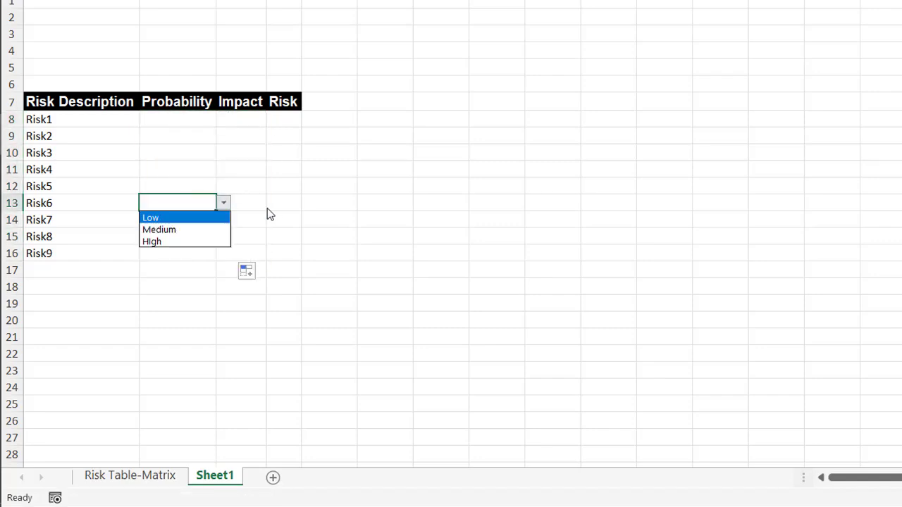
{"action": "key", "text": "Escape"}
{"action": "left_click", "coordinate": [262, 203]}
{"action": "left_click", "coordinate": [282, 204]}
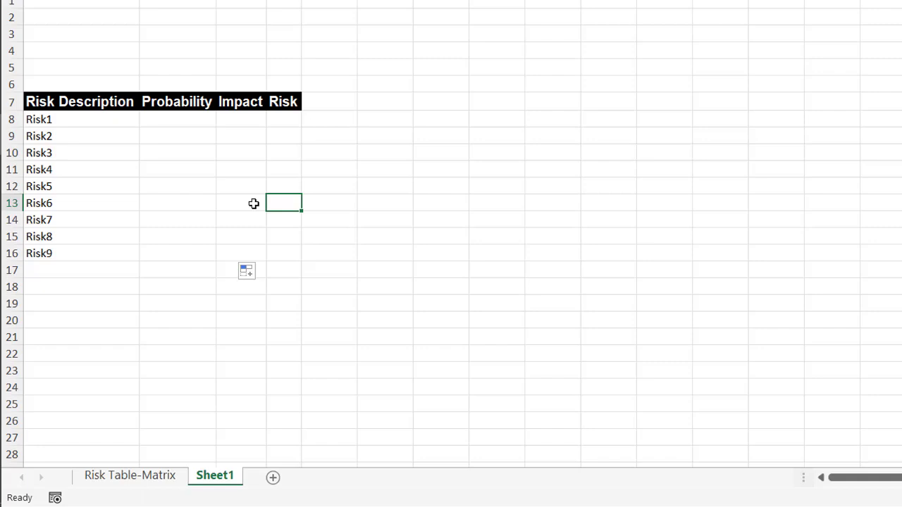
{"action": "left_click", "coordinate": [247, 203]}
{"action": "left_click", "coordinate": [273, 204]}
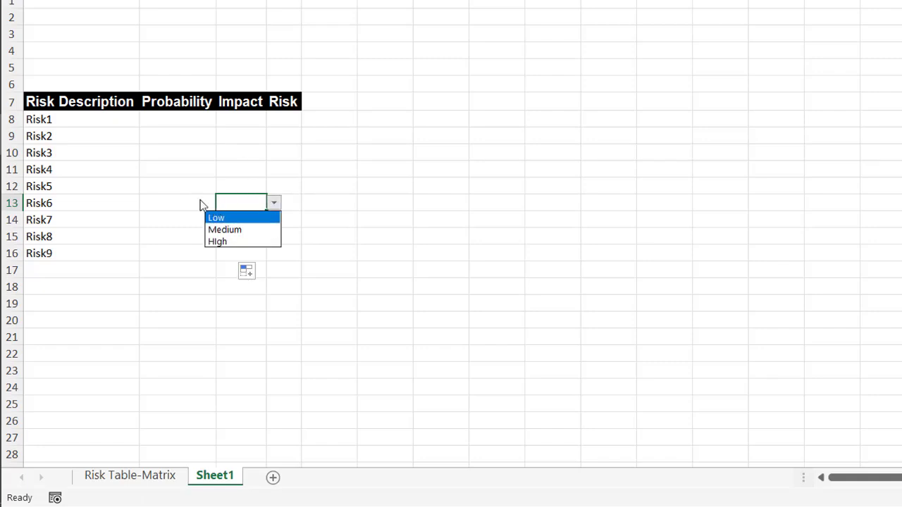
{"action": "key", "text": "Escape"}
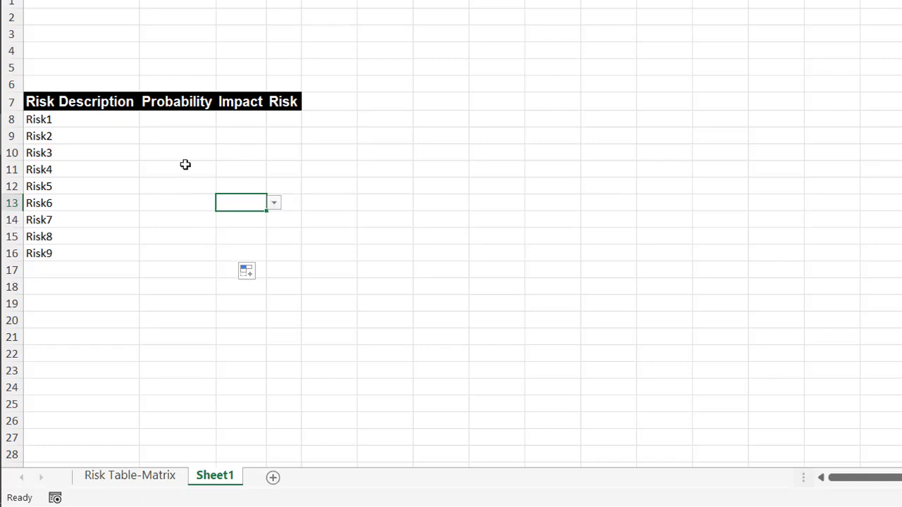
Start the risk rating formula in D8 with =if(or(and(B8="Low",C8="Low), as its first AND condition
{"action": "left_click", "coordinate": [286, 121]}
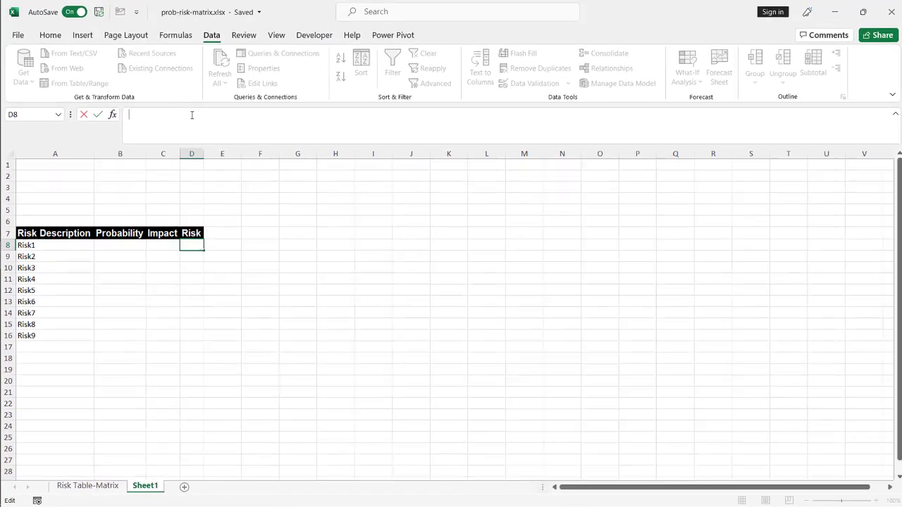
{"action": "left_click", "coordinate": [191, 117]}
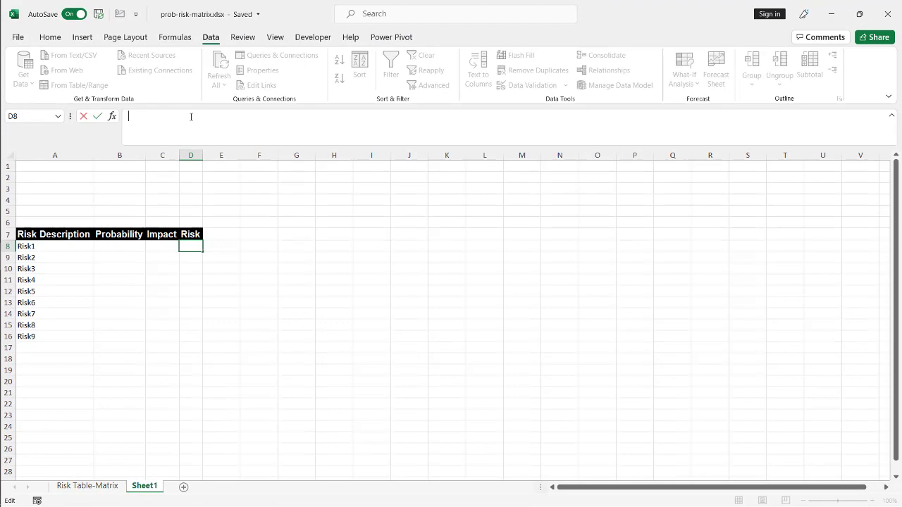
{"action": "type", "text": "=if"}
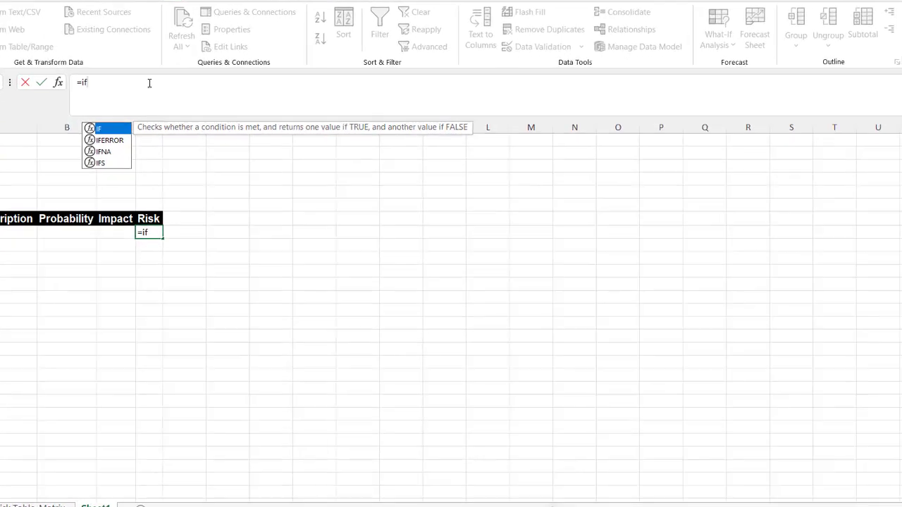
{"action": "type", "text": "(o"}
{"action": "type", "text": "r"}
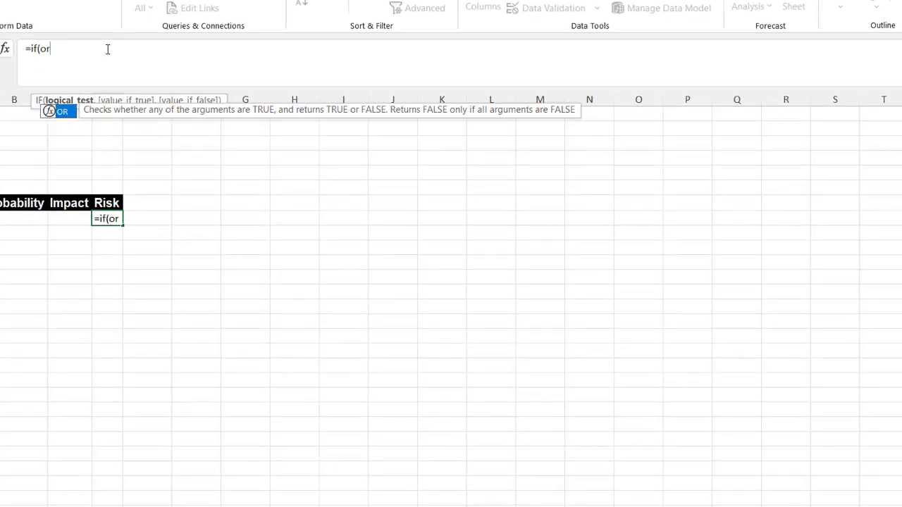
{"action": "type", "text": "(and"}
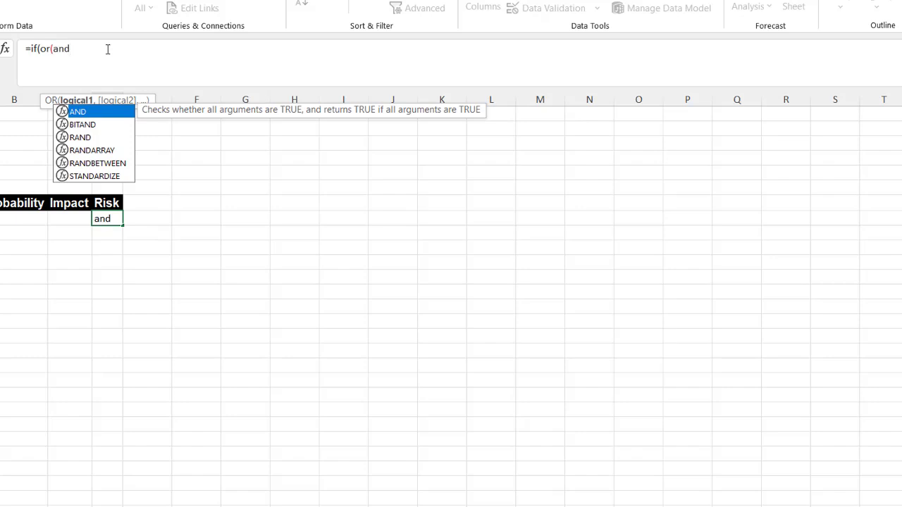
{"action": "type", "text": "("}
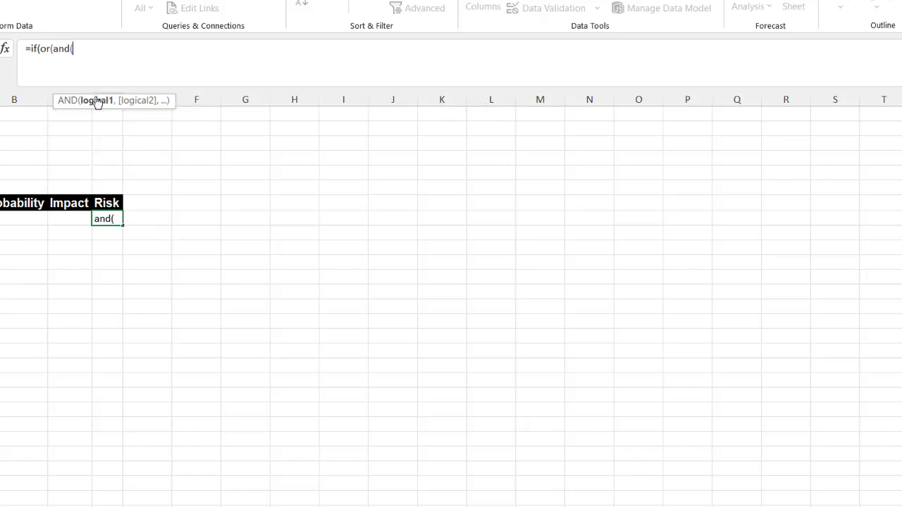
{"action": "left_click", "coordinate": [19, 222]}
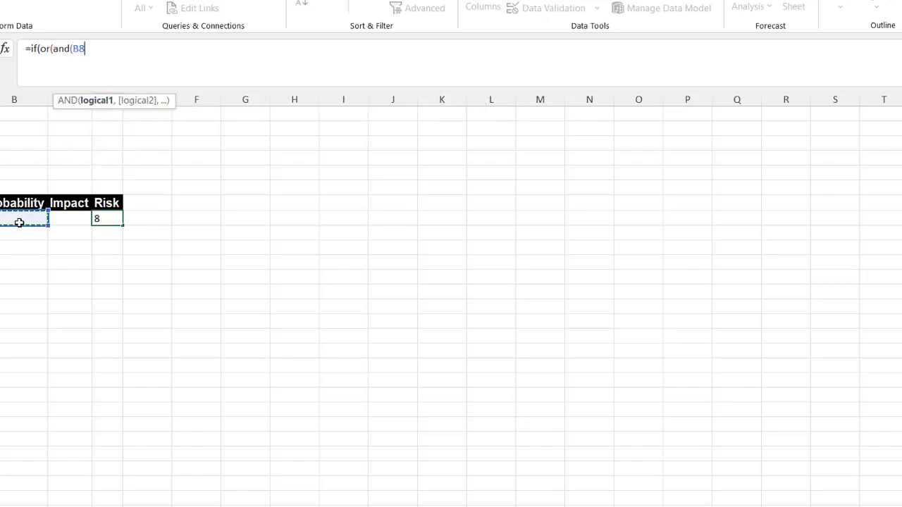
{"action": "type", "text": "=\"Low\","}
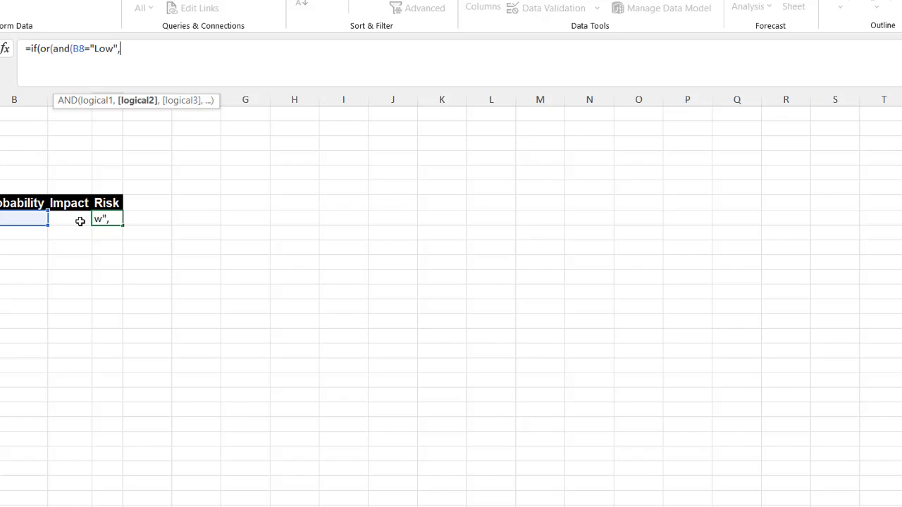
{"action": "left_click", "coordinate": [71, 222]}
{"action": "type", "text": "="}
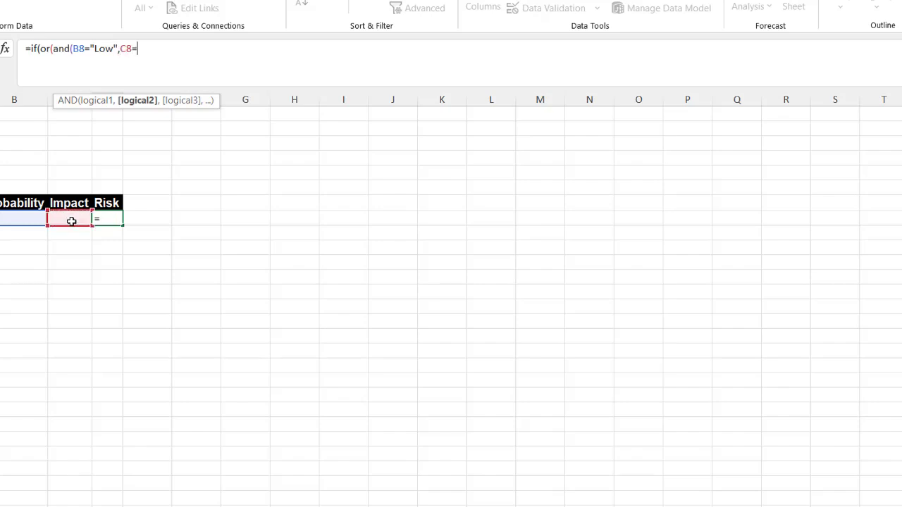
{"action": "type", "text": "\"Low\",C8=\"Low),"}
Continue the D8 formula with and(c8="Medium",b8="Low"),and(b8="Medium",c8="Low")),"Low" so these combinations return Low
{"action": "type", "text": "and(c8"}
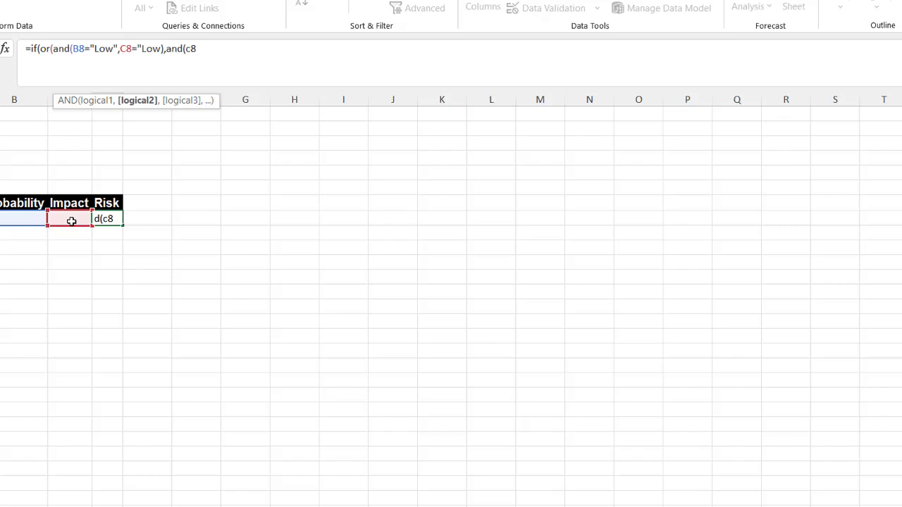
{"action": "type", "text": "="}
{"action": "type", "text": "\"Me"}
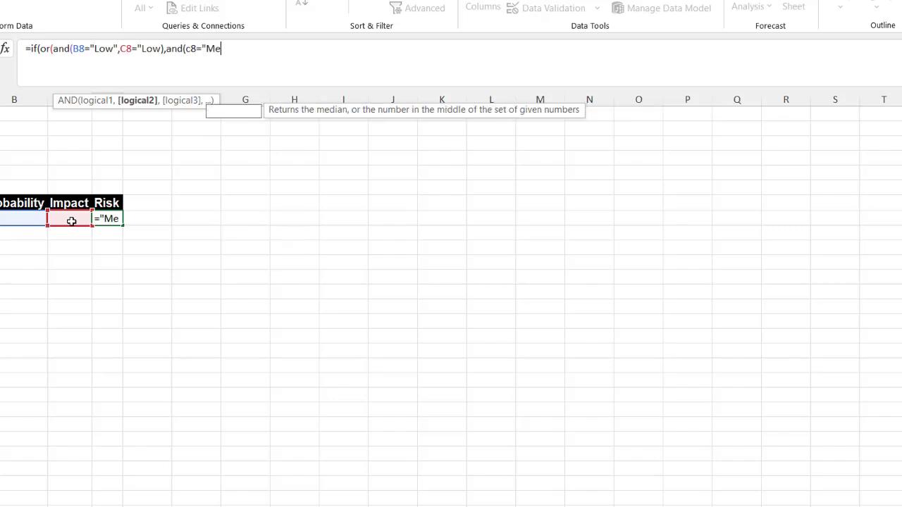
{"action": "type", "text": "dium\""}
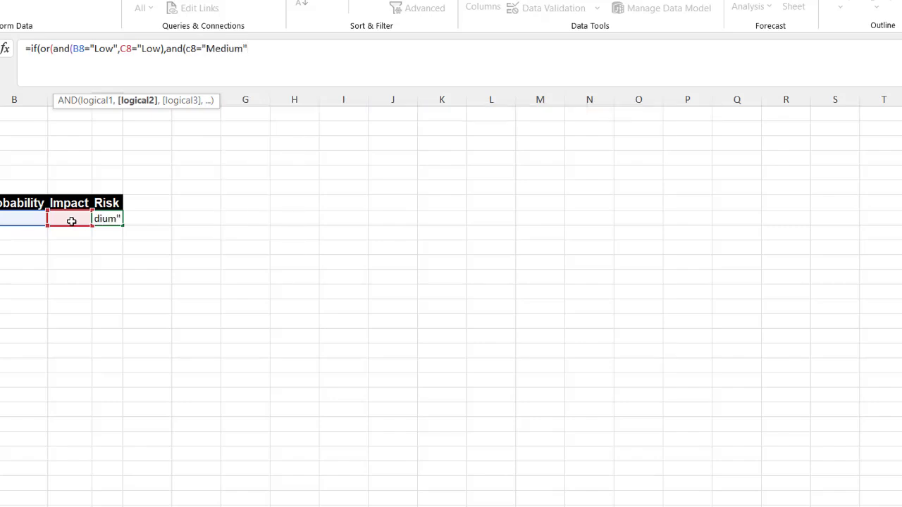
{"action": "type", "text": ",b8=\"Low"}
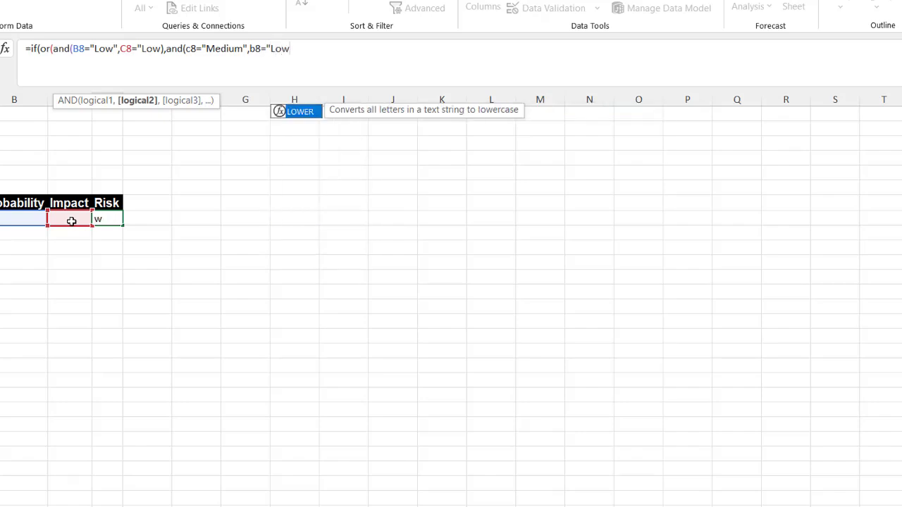
{"action": "type", "text": "\""}
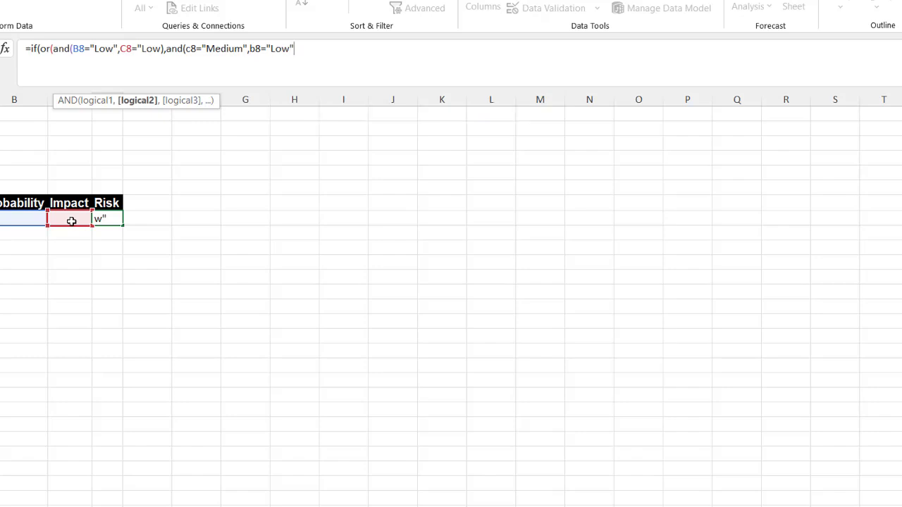
{"action": "type", "text": "),and"}
{"action": "type", "text": "(b8=\"Medium"}
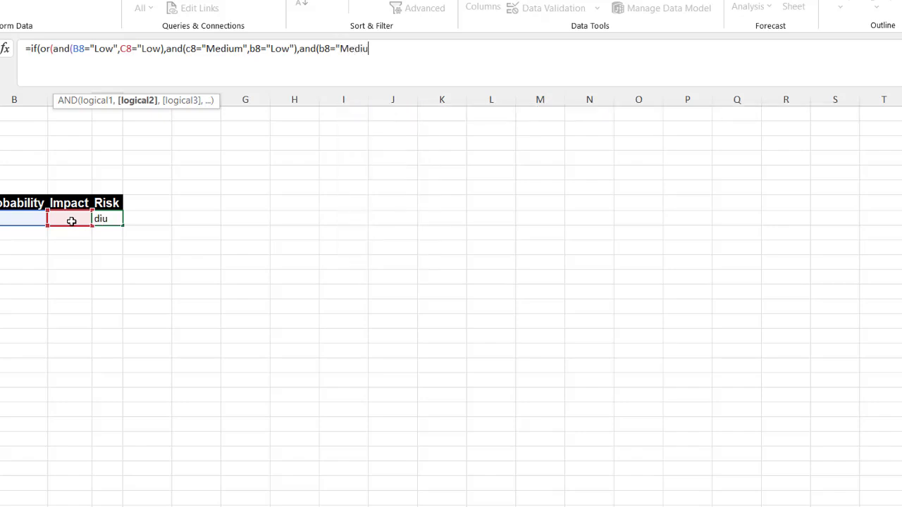
{"action": "type", "text": "\",c8=\"Low\"))"}
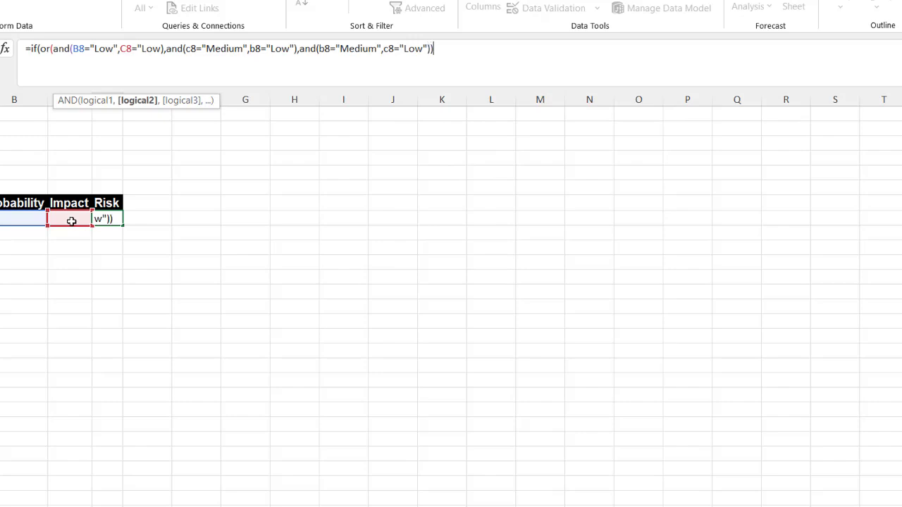
{"action": "type", "text": ","}
{"action": "type", "text": "\"Low\""}
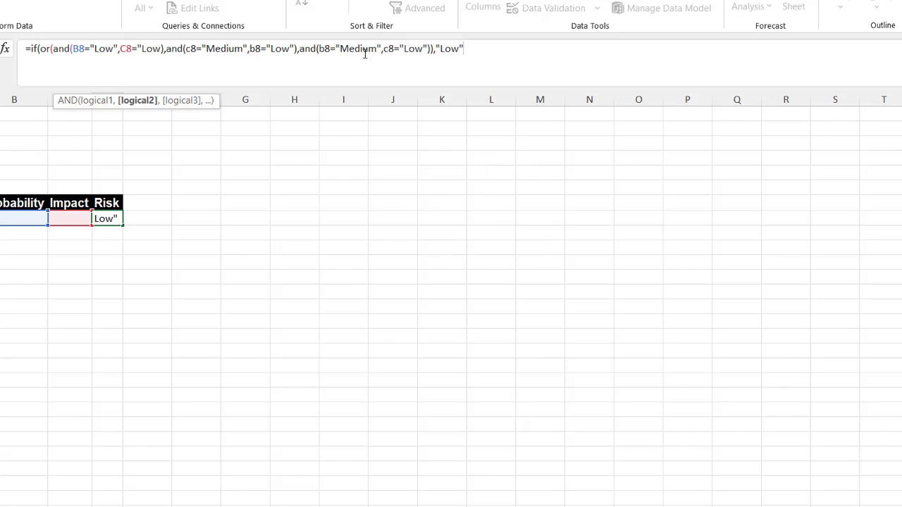
Nest a second IF(OR in the D8 formula with and(b8="Medium",c8="Medium",and(c8="High",b8="Low") and start another AND test on b8
{"action": "type", "text": ", if"}
{"action": "type", "text": "(or(and(b"}
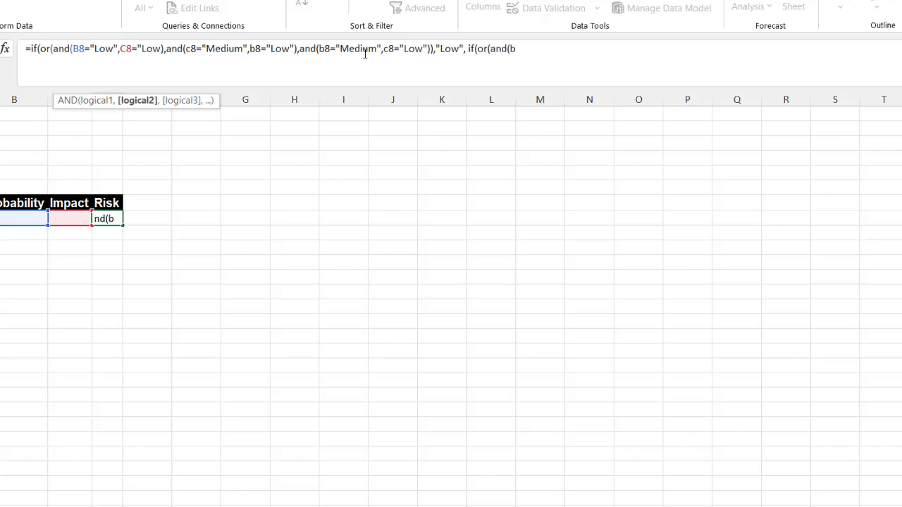
{"action": "type", "text": "8=\"Medium\",c8=\"Medium\",and(c8=\"High\",b8=\"Low\"),and(b8="}
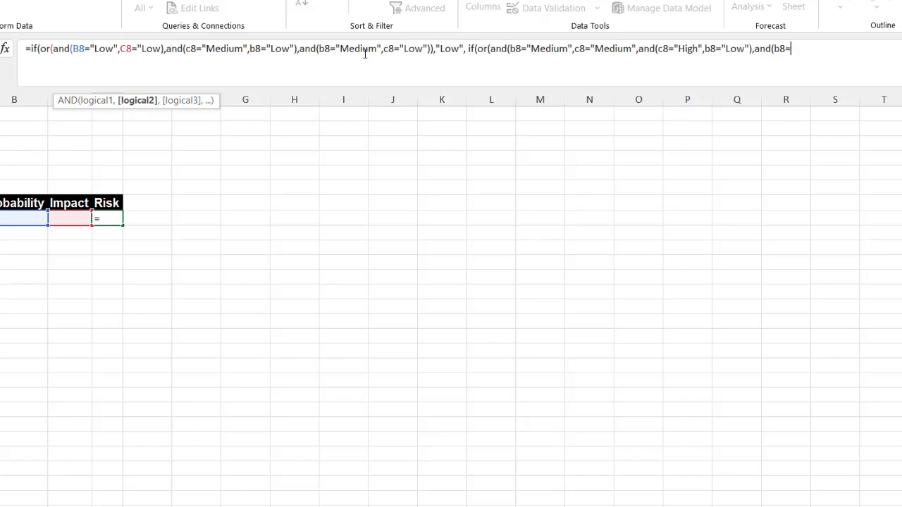
Complete the "Medium" branch with b8="High",c8="Low", add a third IF returning "High" for High/High, Medium/High and High/Medium, and try to enter the formula
{"action": "type", "text": "\"High\",c8=\"Low\")),\"Medium\", if(or(and(b8=\"High\",c8=\"High\"),and("}
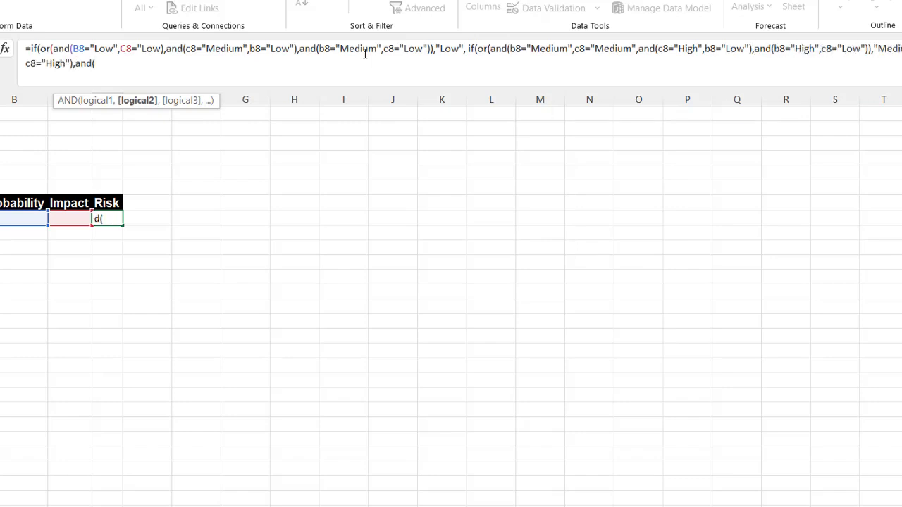
{"action": "type", "text": "c8=\"High\",b8=\"Medium\"),and(b8=\"High\",c8=\"Medium\")),\"High\")))"}
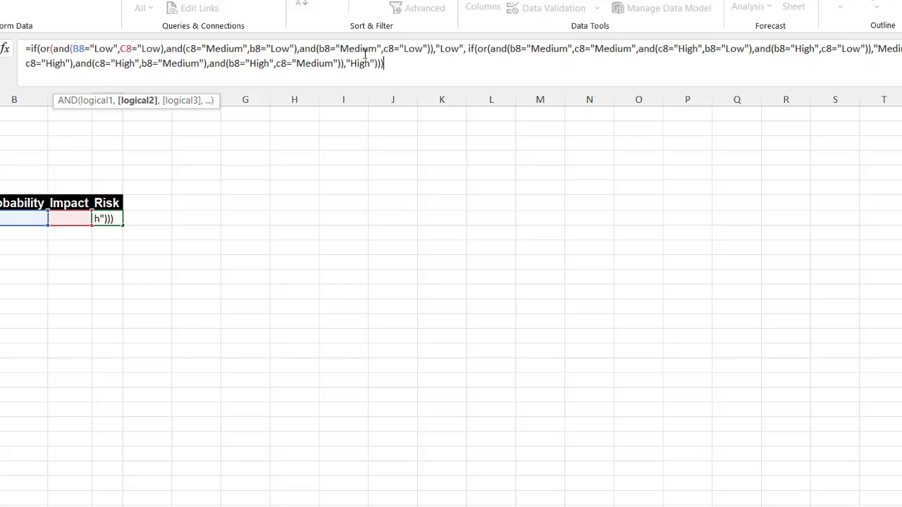
{"action": "key", "text": "Return"}
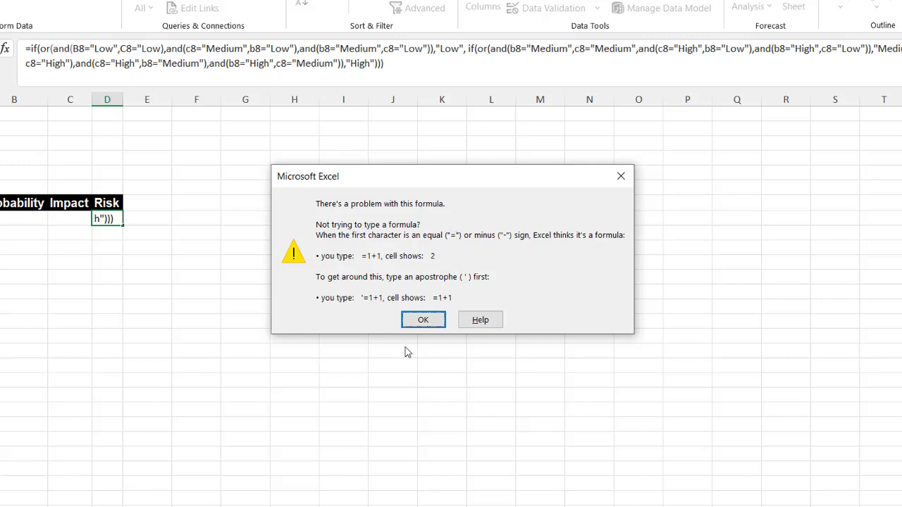
{"action": "left_click", "coordinate": [425, 321]}
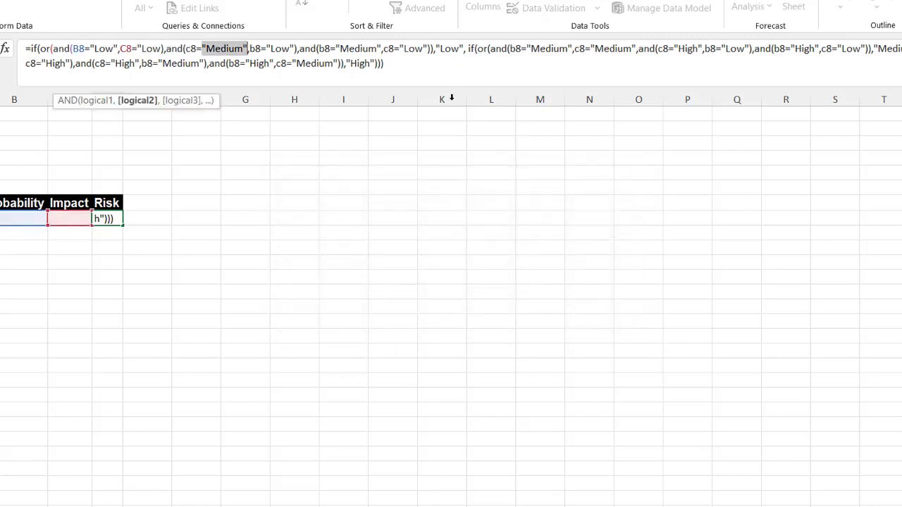
Break the D8 formula onto separate lines before the second and third IF, and enlarge the formula area to show every line
{"action": "left_click", "coordinate": [468, 49]}
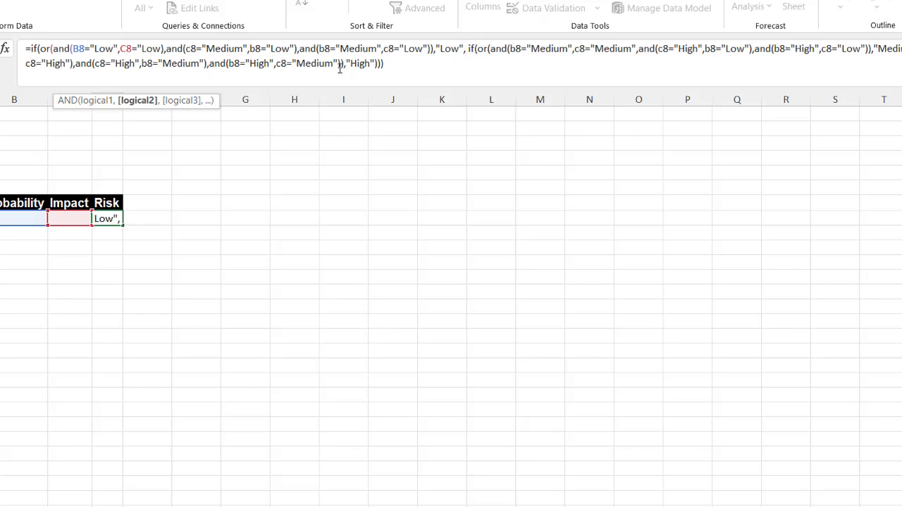
{"action": "key", "text": "alt+Return"}
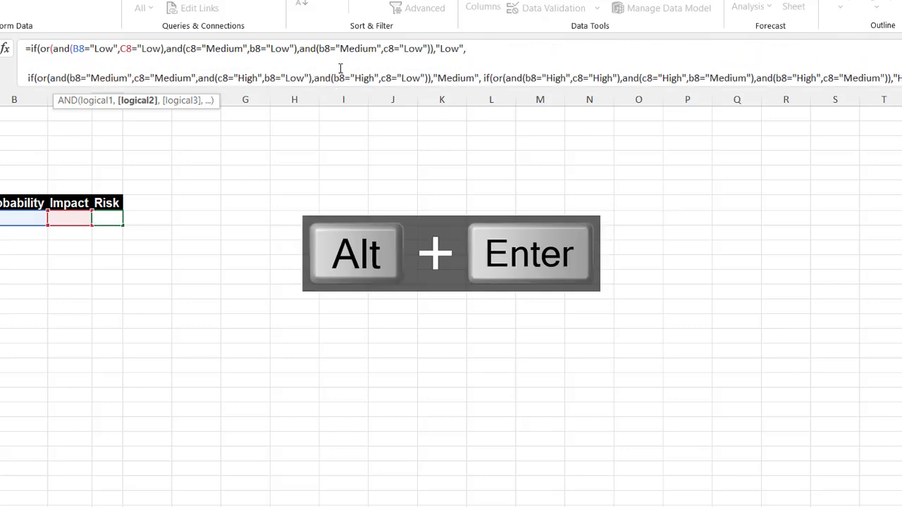
{"action": "left_click", "coordinate": [483, 78]}
{"action": "key", "text": "alt+Return"}
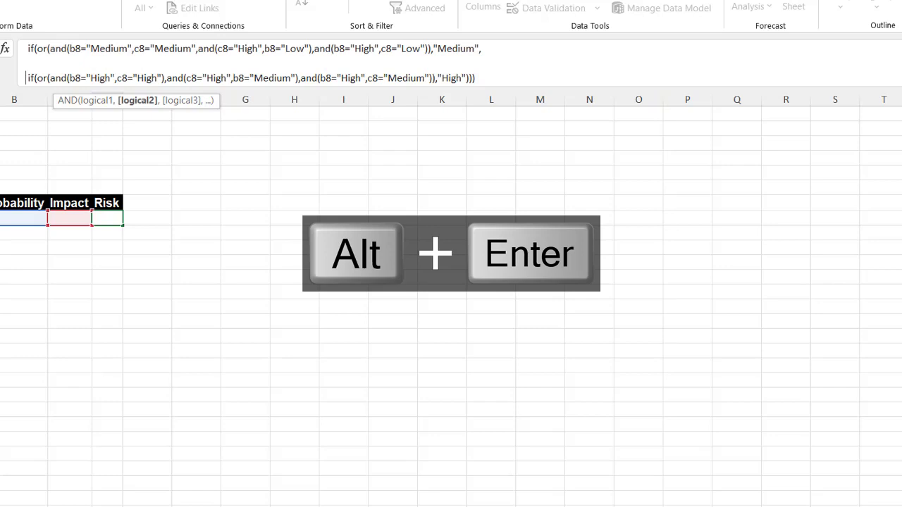
{"action": "key", "text": "ctrl+shift+u"}
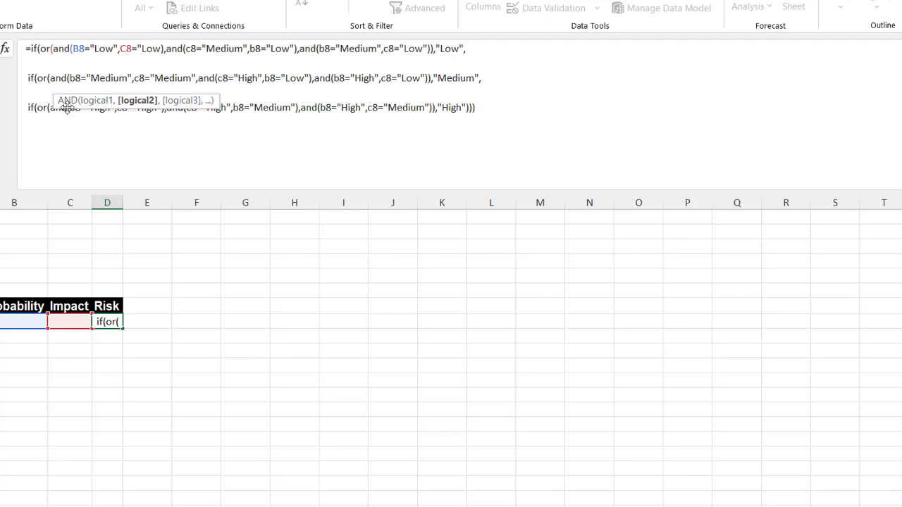
{"action": "left_click_drag", "start_coordinate": [66, 107], "coordinate": [66, 161]}
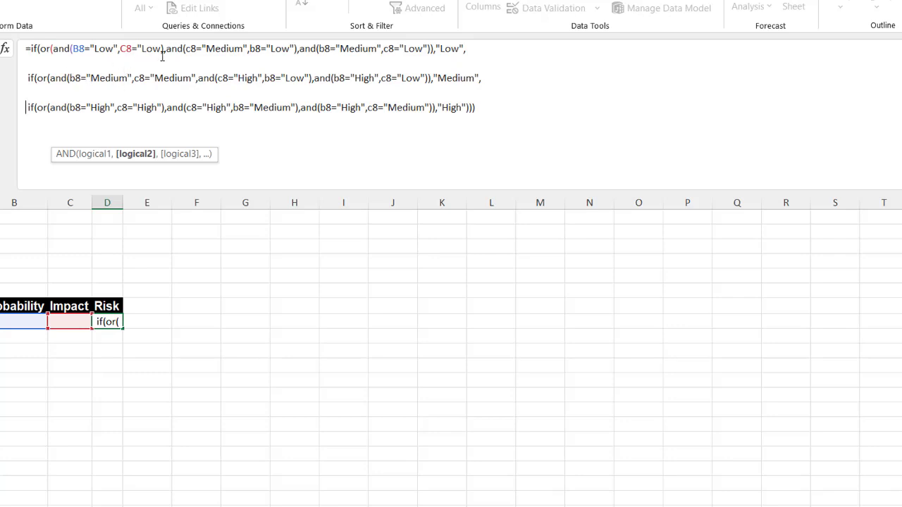
Add the missing closing parenthesis after c8="Medium" in the second IF's first AND, and try to enter the D8 formula
{"action": "left_click", "coordinate": [197, 77]}
{"action": "type", "text": ")"}
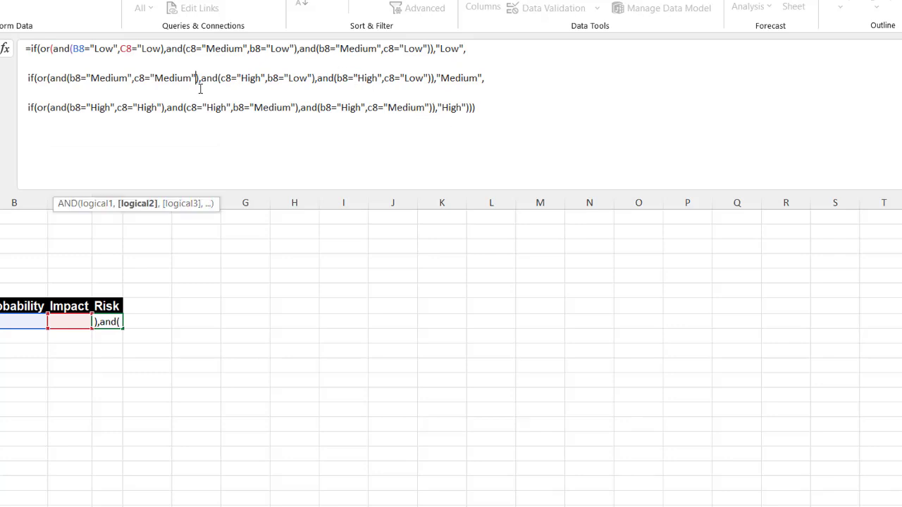
{"action": "key", "text": "Return"}
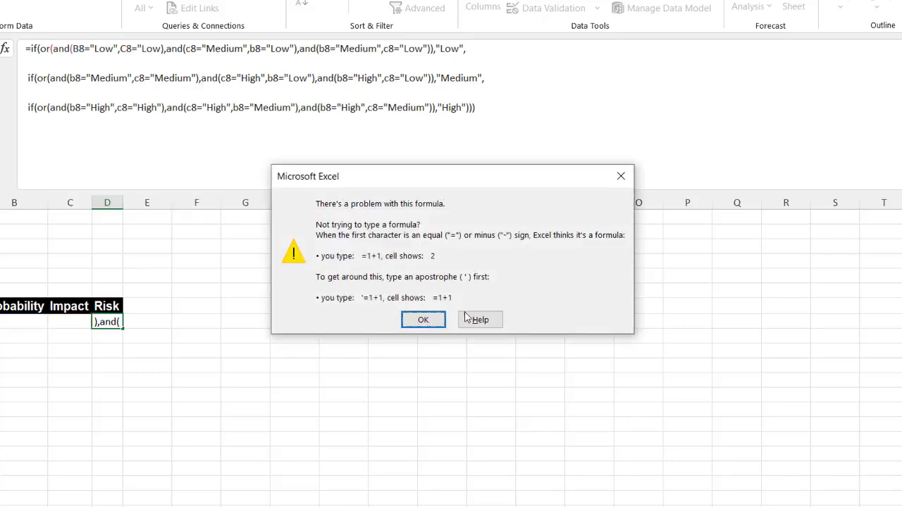
{"action": "left_click", "coordinate": [422, 320]}
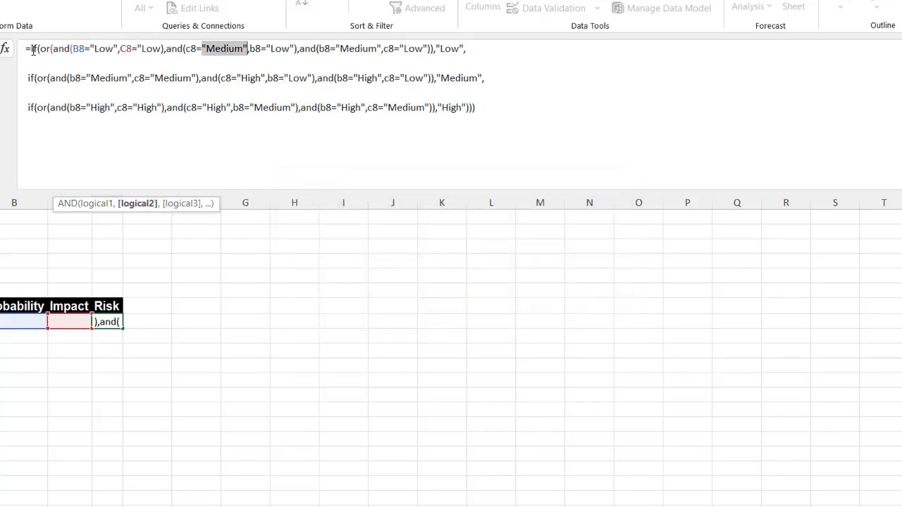
Try to calculate the first IF section of the D8 formula while the formula is still being edited
{"action": "left_click_drag", "start_coordinate": [32, 50], "coordinate": [464, 45]}
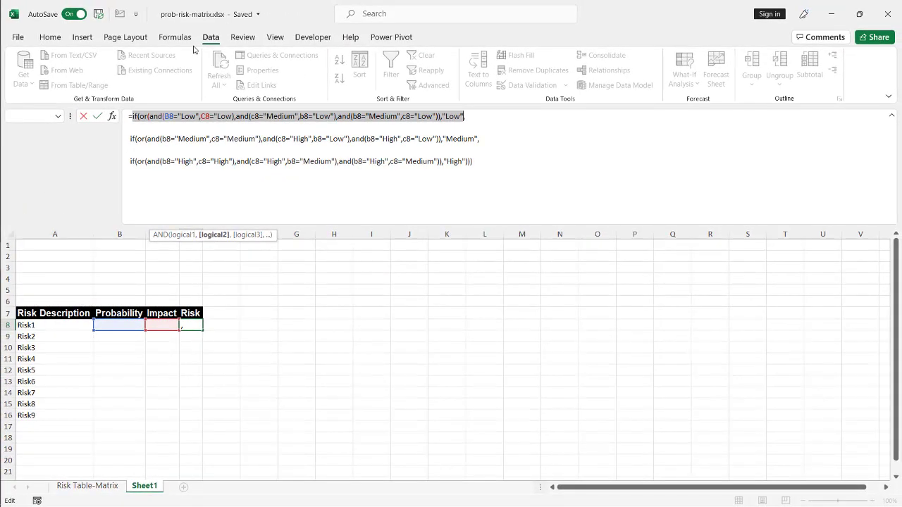
{"action": "left_click", "coordinate": [175, 37]}
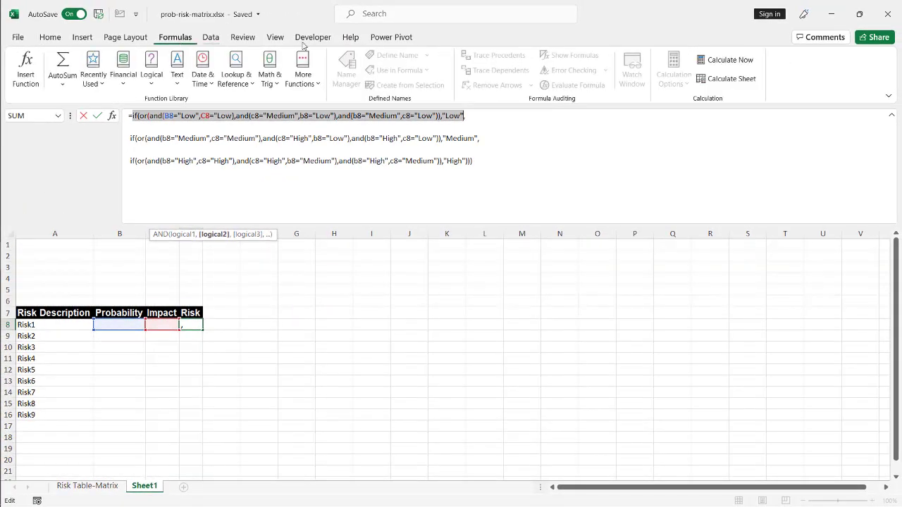
{"action": "left_click", "coordinate": [732, 62]}
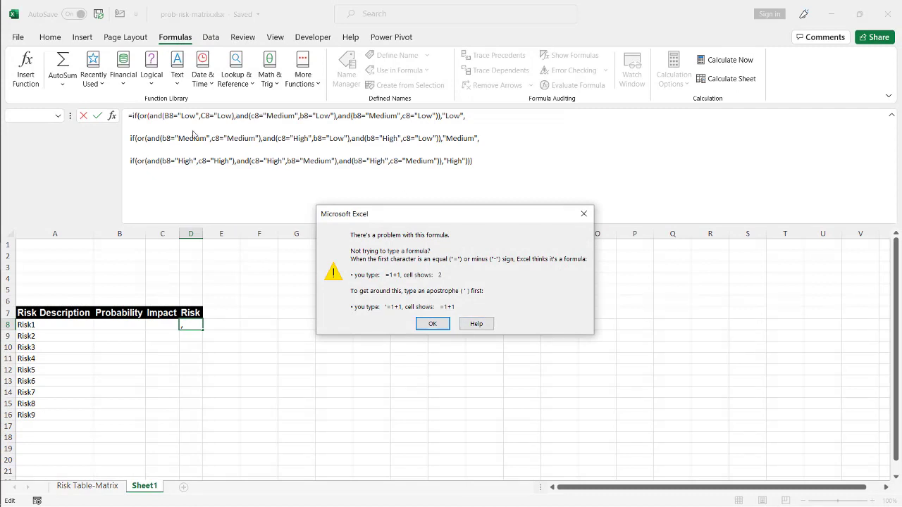
{"action": "left_click", "coordinate": [433, 325]}
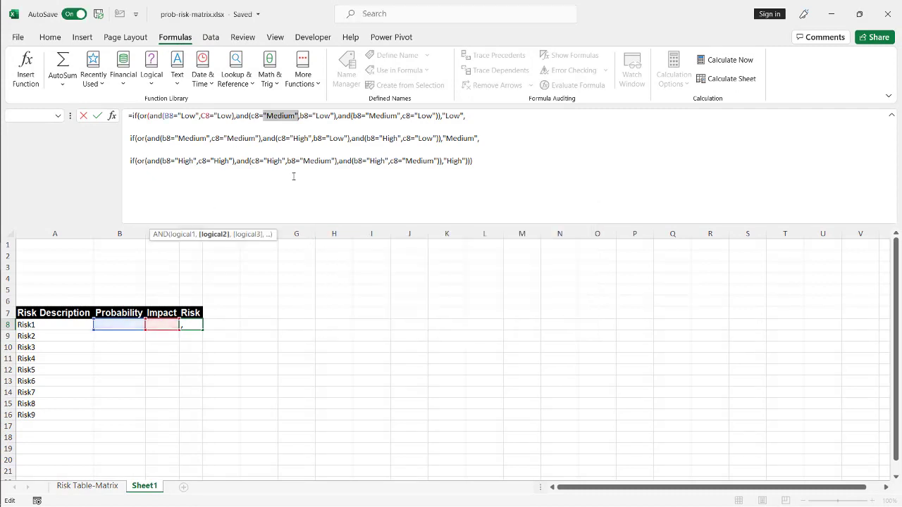
Add the missing closing quotation mark to C8="Low" in the first AND of the D8 formula, and enter the formula
{"action": "left_click", "coordinate": [234, 116]}
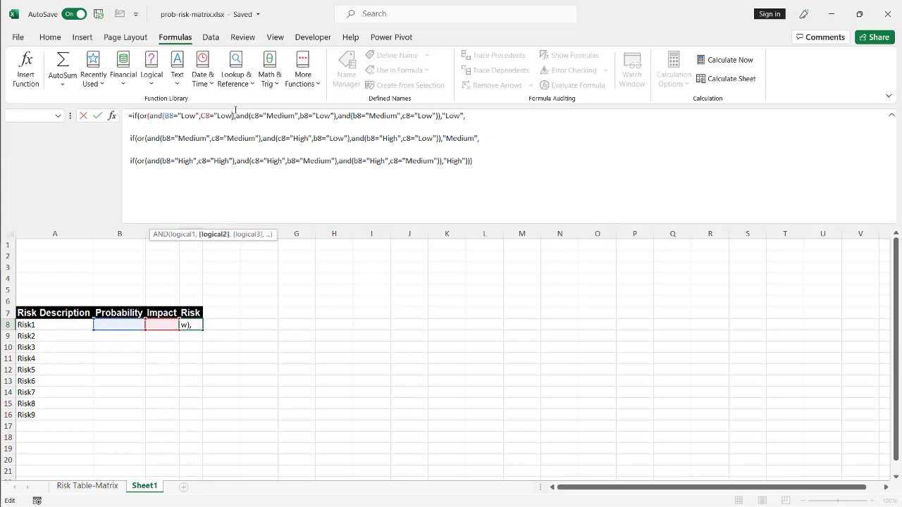
{"action": "type", "text": "\""}
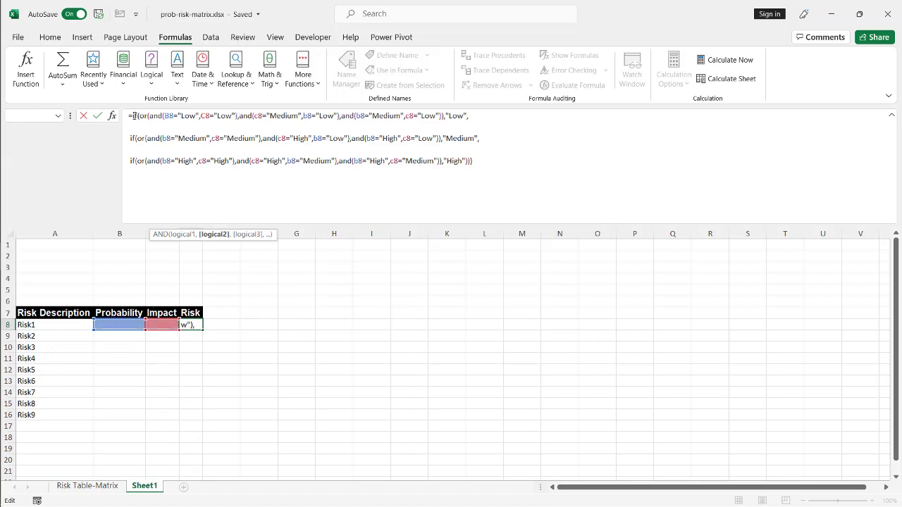
{"action": "left_click_drag", "start_coordinate": [134, 116], "coordinate": [425, 107]}
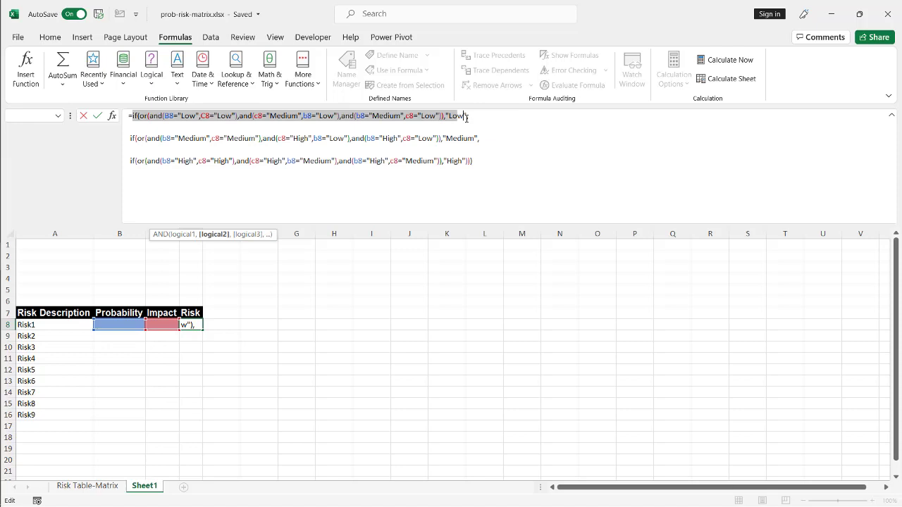
{"action": "key", "text": "BackSpace"}
{"action": "key", "text": "BackSpace"}
{"action": "type", "text": ","}
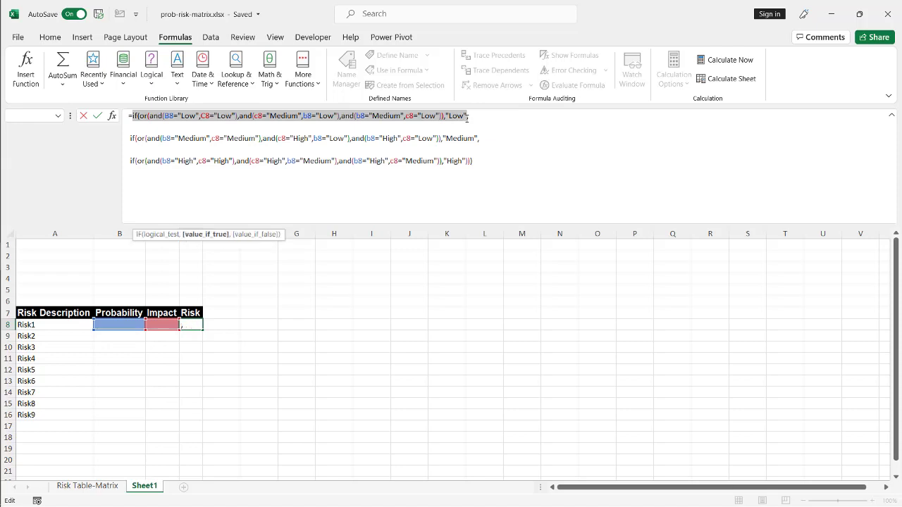
{"action": "left_click", "coordinate": [738, 64]}
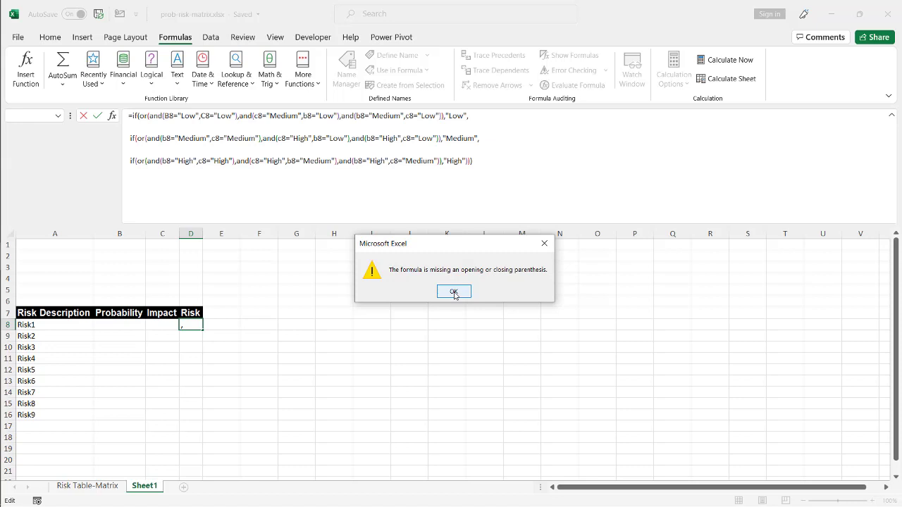
{"action": "left_click", "coordinate": [454, 292]}
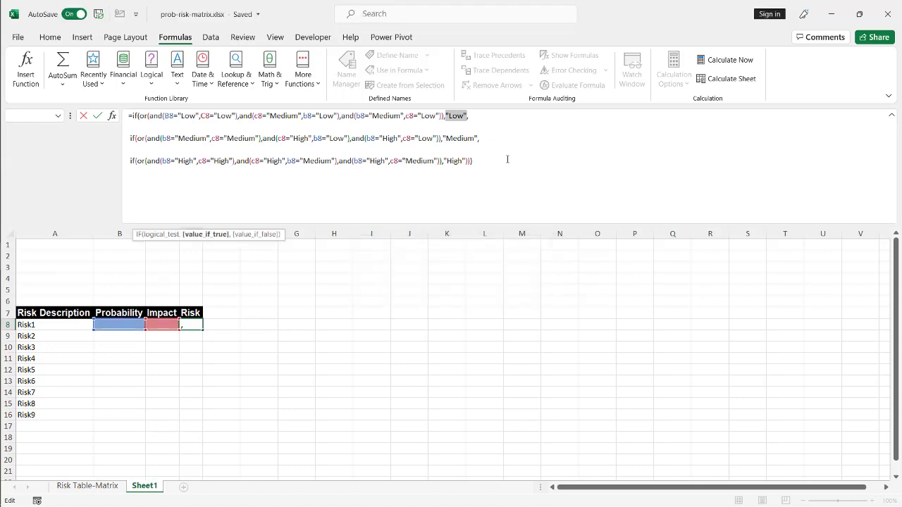
{"action": "left_click", "coordinate": [507, 160]}
{"action": "key", "text": "Return"}
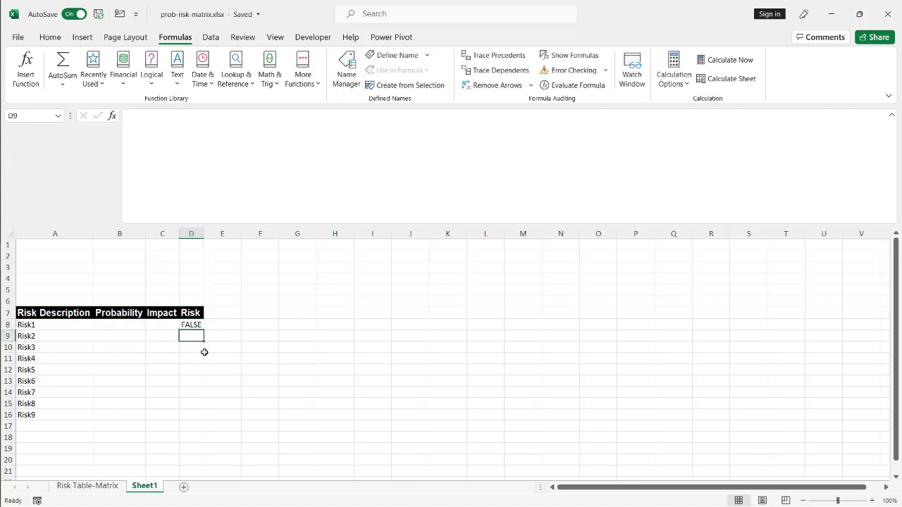
Review the Low, Medium and High branches of the formula in D8 and leave it unedited
{"action": "left_click", "coordinate": [191, 325]}
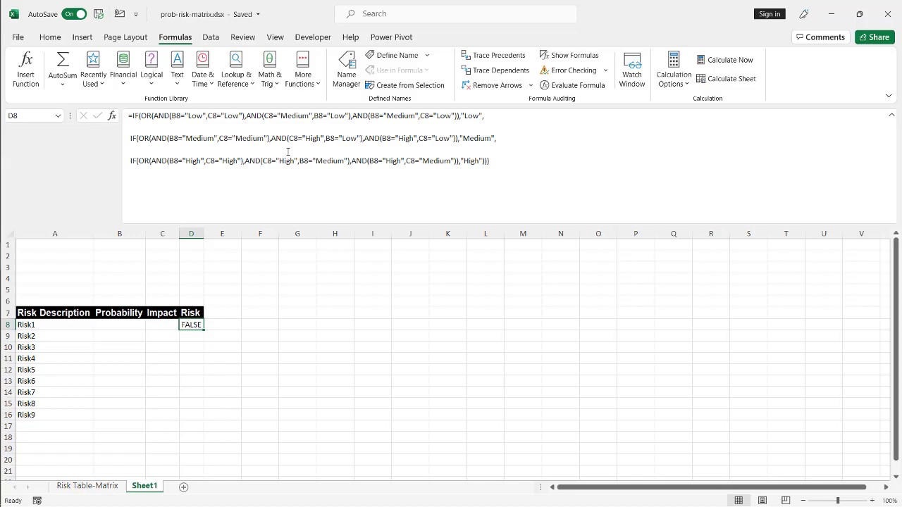
{"action": "left_click", "coordinate": [490, 116]}
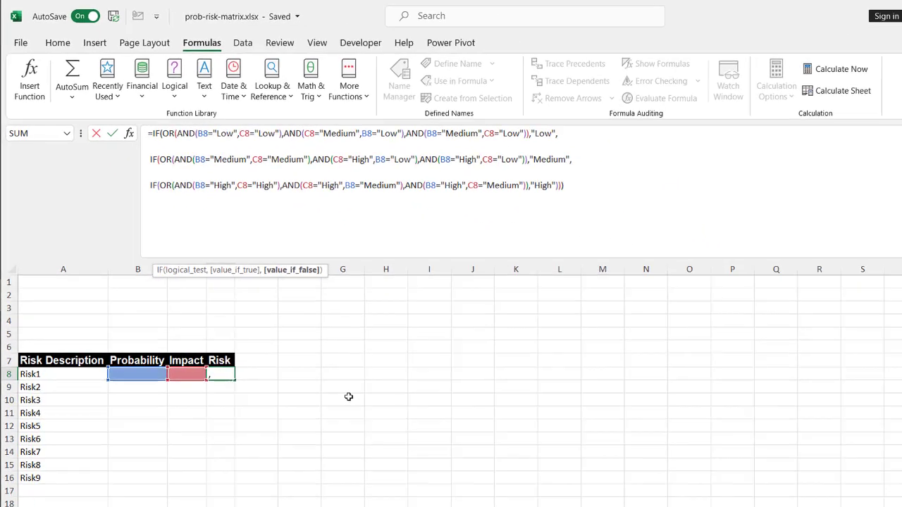
{"action": "left_click", "coordinate": [348, 397]}
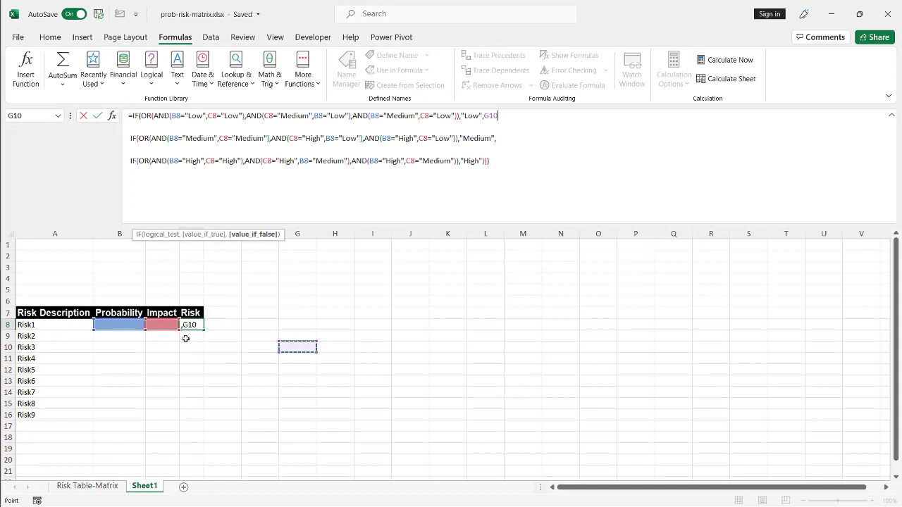
{"action": "key", "text": "Escape"}
Set Probability and Impact of Risk1 to Low, and fill the D8 formula down to D16
{"action": "left_click", "coordinate": [106, 325]}
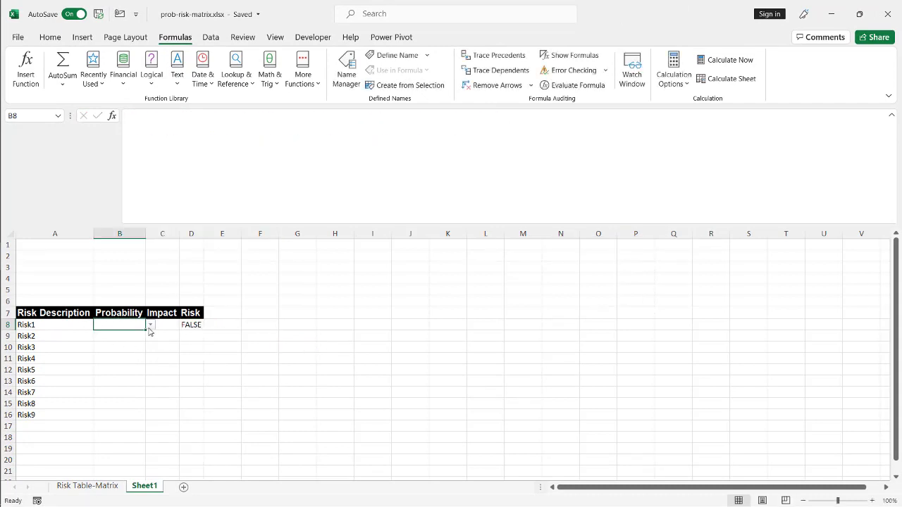
{"action": "left_click", "coordinate": [150, 325]}
{"action": "left_click", "coordinate": [134, 335]}
{"action": "left_click", "coordinate": [165, 325]}
{"action": "left_click", "coordinate": [184, 325]}
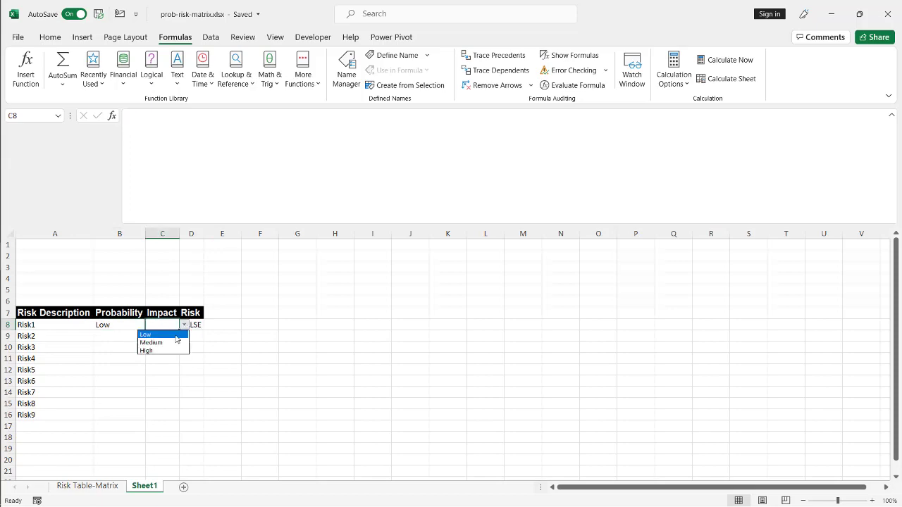
{"action": "left_click", "coordinate": [176, 336]}
{"action": "left_click", "coordinate": [260, 333]}
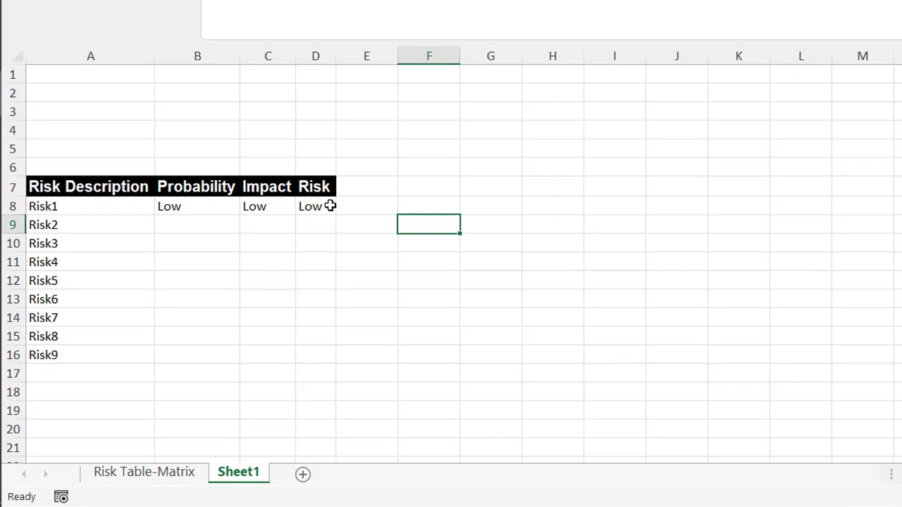
{"action": "left_click", "coordinate": [310, 204]}
{"action": "left_click_drag", "start_coordinate": [336, 215], "coordinate": [326, 369]}
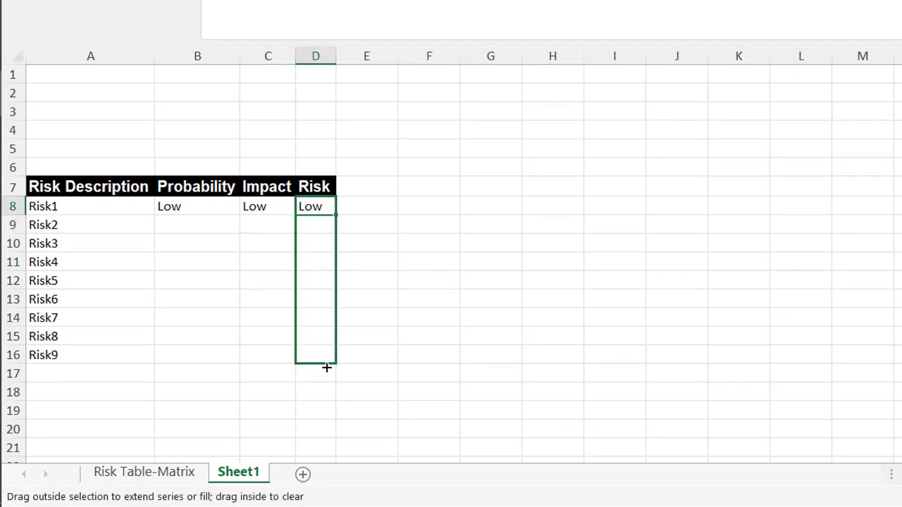
Set Probability and Impact to Low and Medium for Risk2, Low and HIgh for Risk3, and Medium and Low for Risk4
{"action": "left_click", "coordinate": [226, 226]}
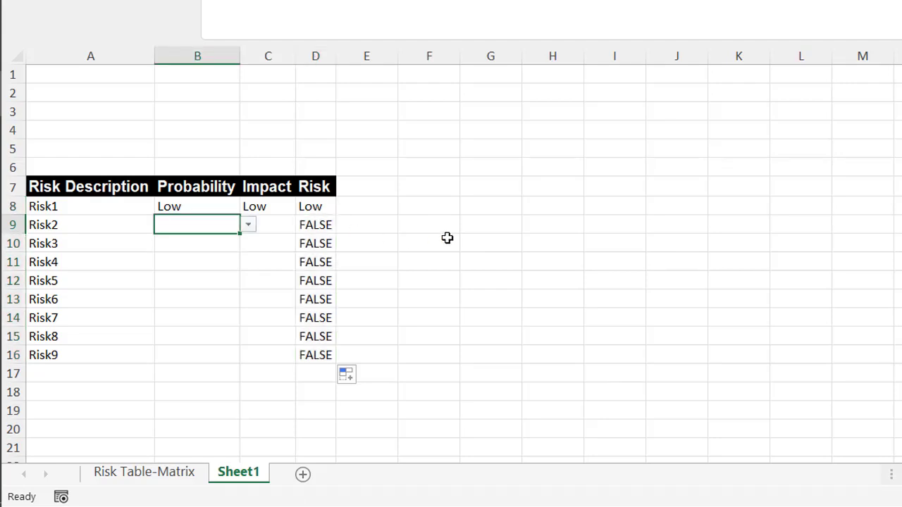
{"action": "left_click", "coordinate": [248, 225]}
{"action": "left_click", "coordinate": [183, 240]}
{"action": "left_click", "coordinate": [286, 250]}
{"action": "left_click", "coordinate": [183, 258]}
{"action": "left_click", "coordinate": [268, 278]}
{"action": "left_click", "coordinate": [233, 261]}
{"action": "left_click", "coordinate": [197, 287]}
{"action": "left_click", "coordinate": [233, 281]}
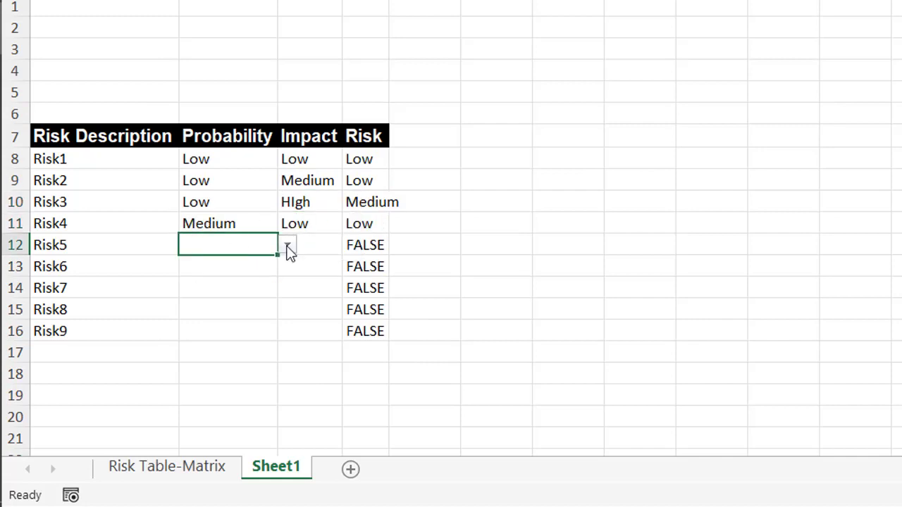
Set Probability/Impact to Medium/Medium for Risk5, Medium/HIgh for Risk6, HIgh/Low for Risk7 and HIgh/Medium for Risk8
{"action": "left_click", "coordinate": [205, 277]}
{"action": "left_click", "coordinate": [304, 278]}
{"action": "left_click", "coordinate": [204, 300]}
{"action": "left_click", "coordinate": [303, 315]}
{"action": "left_click", "coordinate": [201, 335]}
{"action": "left_click", "coordinate": [303, 305]}
{"action": "left_click", "coordinate": [201, 357]}
{"action": "left_click", "coordinate": [303, 342]}
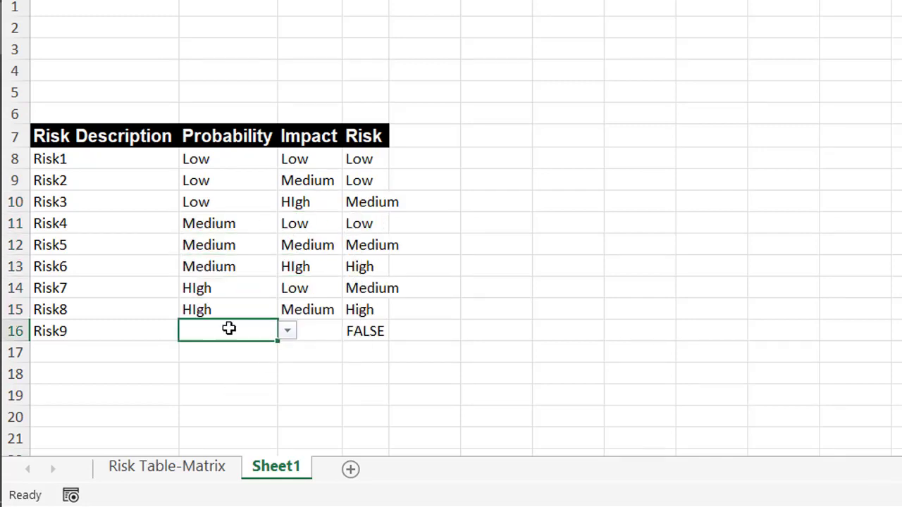
Set both Probability and Impact of Risk9 to HIgh
{"action": "left_click", "coordinate": [287, 331]}
{"action": "left_click", "coordinate": [211, 374]}
{"action": "left_click", "coordinate": [310, 331]}
{"action": "left_click", "coordinate": [353, 332]}
{"action": "left_click", "coordinate": [311, 380]}
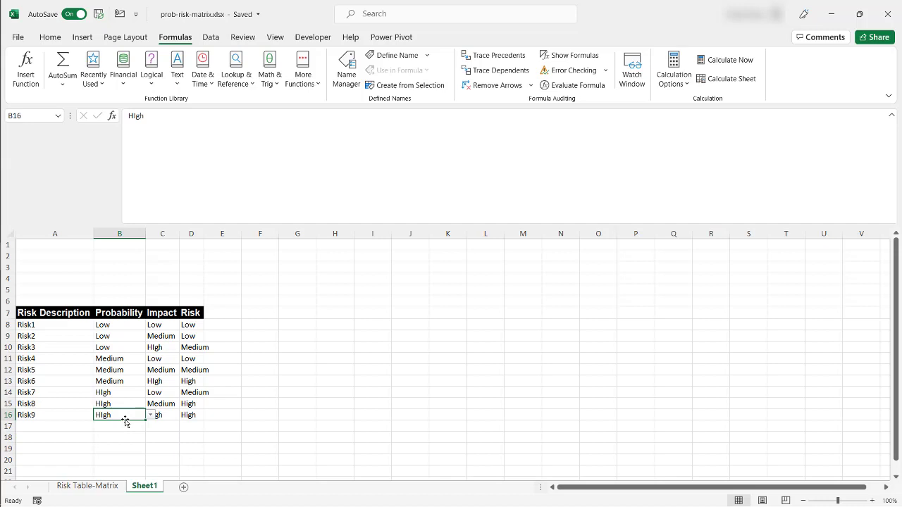
{"action": "key", "text": "Down"}
{"action": "key", "text": "Down"}
{"action": "key", "text": "Right"}
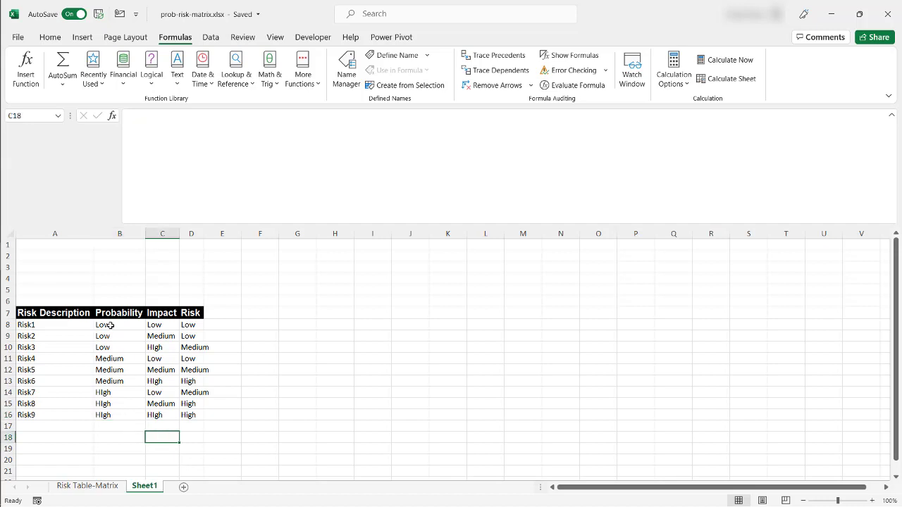
Correct the spelling in the data validation list source of B8 so it reads Low,Medium,High
{"action": "left_click", "coordinate": [112, 324]}
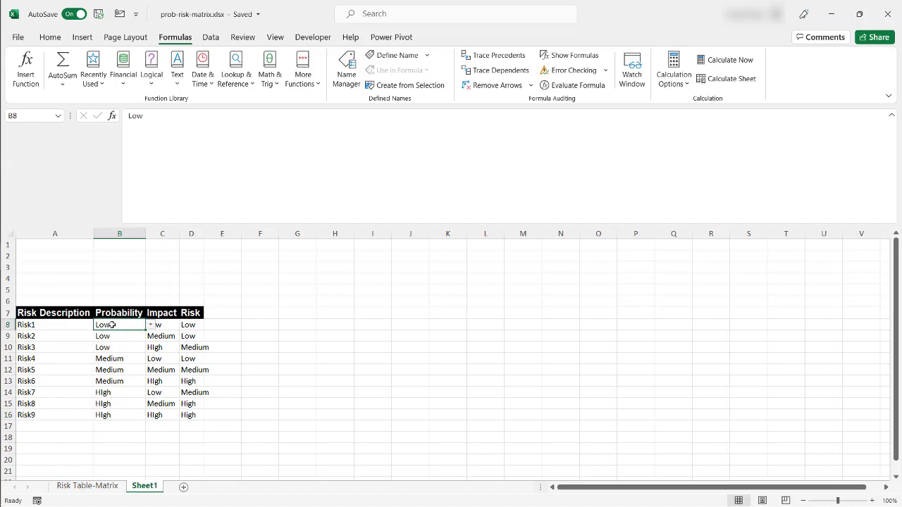
{"action": "key", "text": "alt+d"}
{"action": "key", "text": "l"}
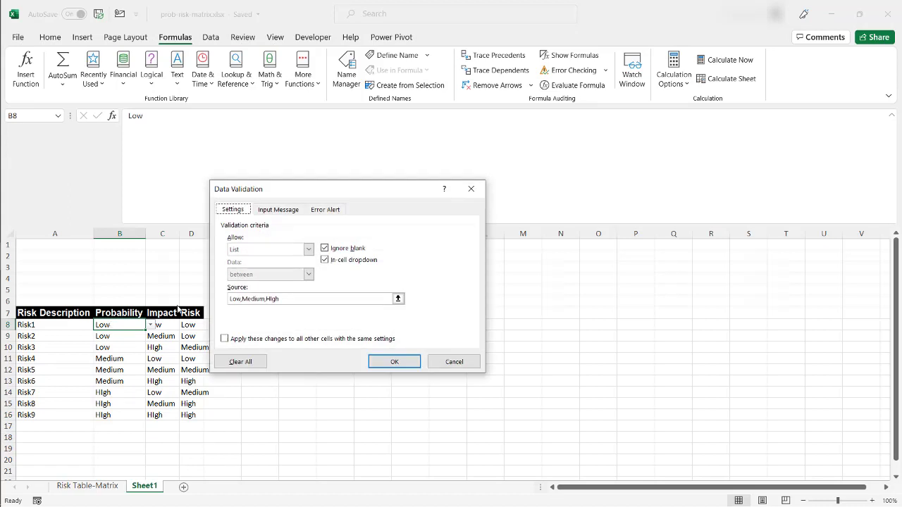
{"action": "left_click", "coordinate": [271, 299]}
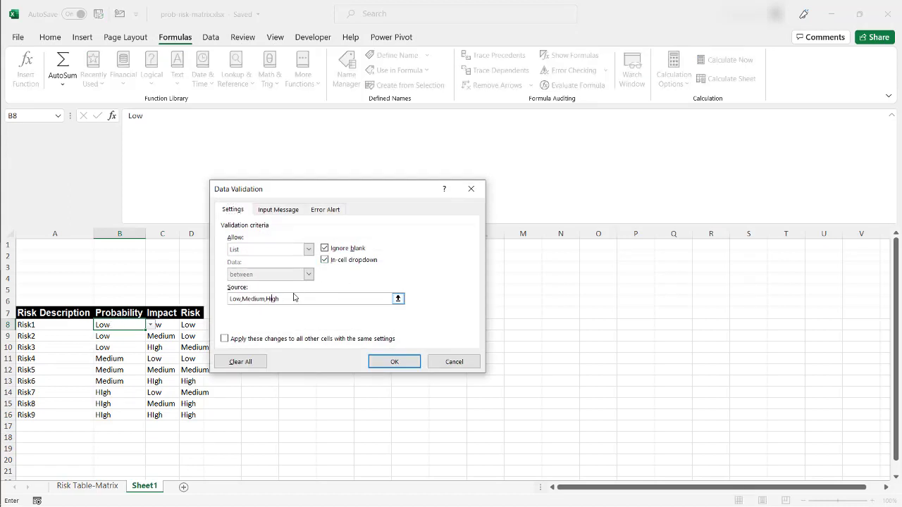
{"action": "key", "text": "Return"}
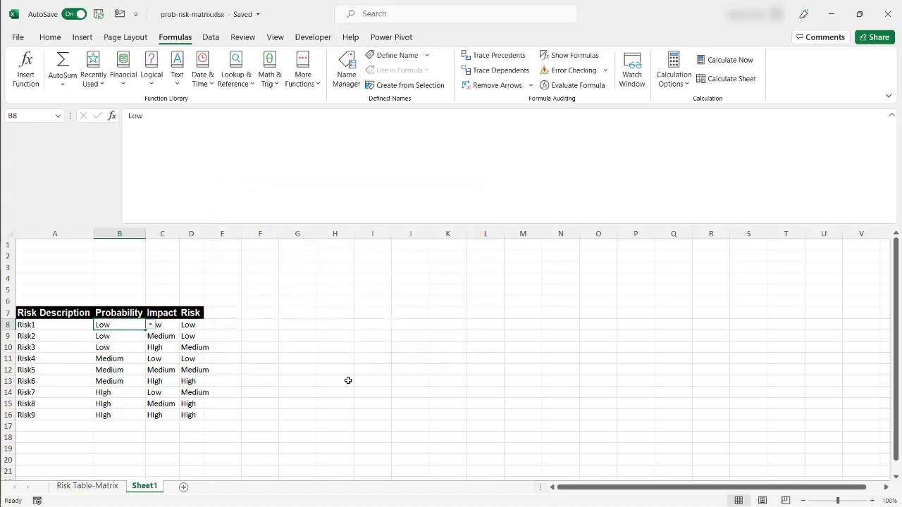
Choose Low for B8 from the corrected list and fill it across B8:C16
{"action": "left_click", "coordinate": [150, 325]}
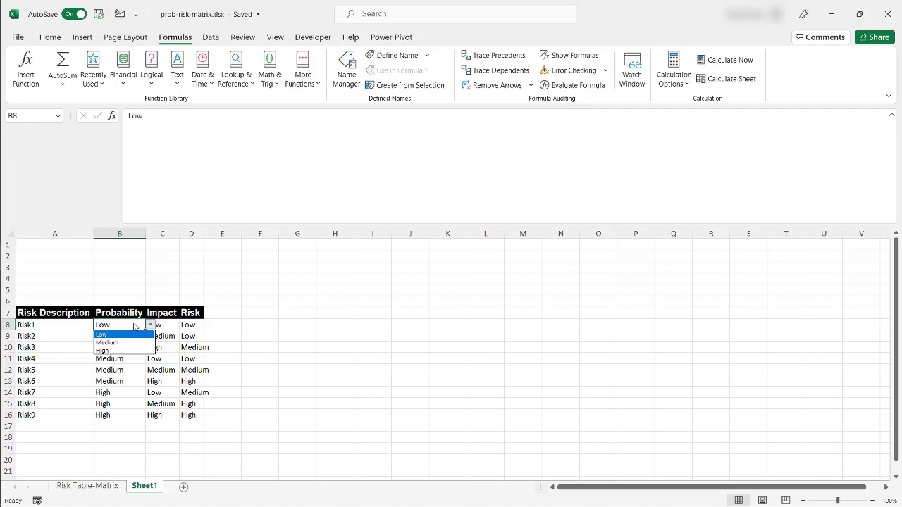
{"action": "left_click", "coordinate": [134, 334]}
{"action": "left_click_drag", "start_coordinate": [144, 331], "coordinate": [185, 419]}
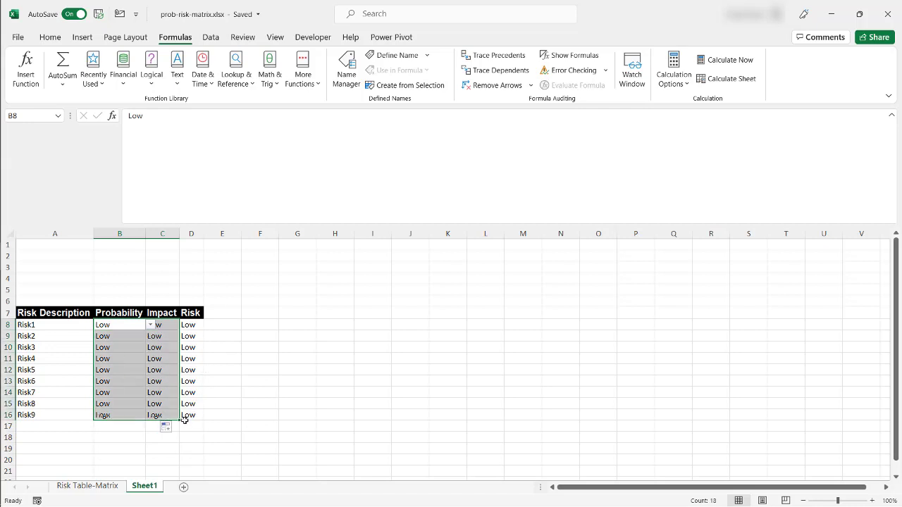
Set the Impact of Risk2 to Medium and Risk3 to High, and the Probability of Risk4 and Risk5 to Medium
{"action": "left_click", "coordinate": [118, 327]}
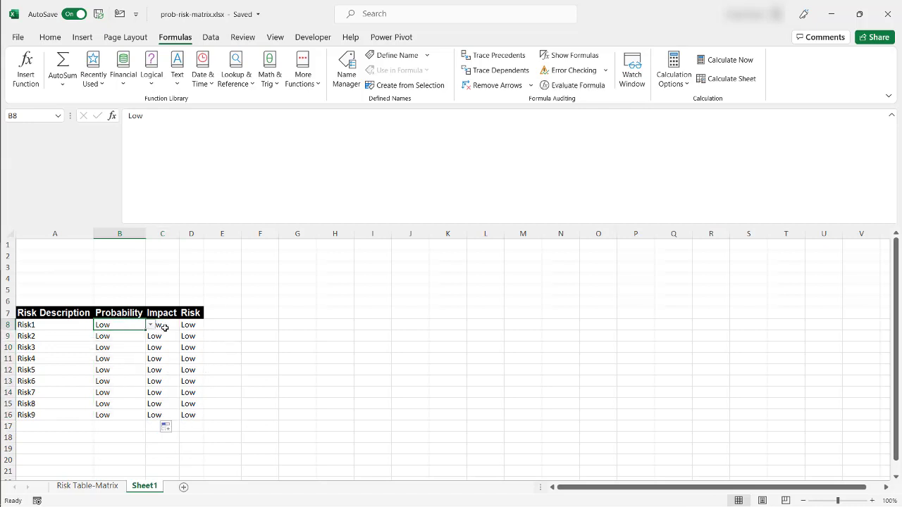
{"action": "left_click", "coordinate": [162, 336]}
{"action": "left_click", "coordinate": [185, 336]}
{"action": "left_click", "coordinate": [151, 354]}
{"action": "left_click", "coordinate": [185, 347]}
{"action": "left_click", "coordinate": [147, 371]}
{"action": "left_click", "coordinate": [109, 359]}
{"action": "left_click", "coordinate": [110, 370]}
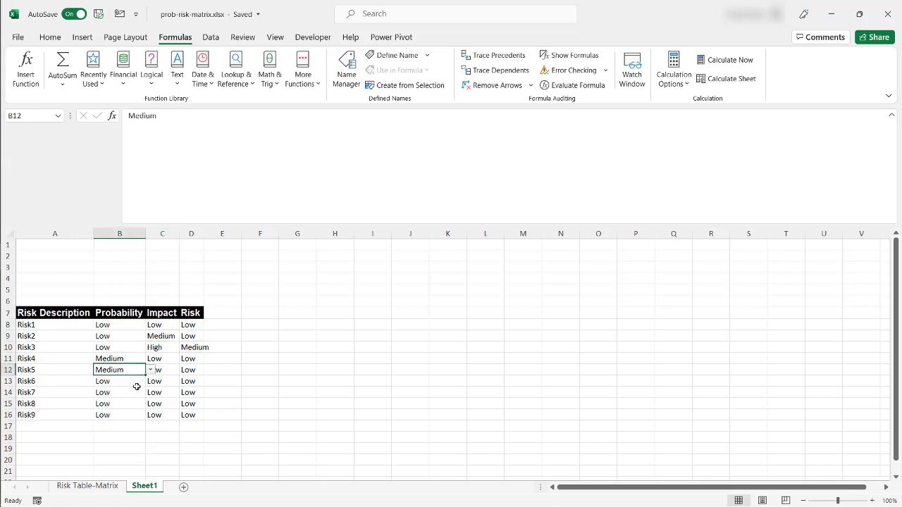
Set Risk5's Impact to Medium, and Probability/Impact to Medium/High for Risk6, High/Low for Risk7, High/Medium for Risk8 and High/High for Risk9
{"action": "left_click", "coordinate": [184, 370]}
{"action": "left_click", "coordinate": [151, 387]}
{"action": "left_click", "coordinate": [146, 407]}
{"action": "left_click", "coordinate": [102, 418]}
{"action": "left_click", "coordinate": [102, 429]}
{"action": "left_click", "coordinate": [102, 440]}
{"action": "left_click", "coordinate": [151, 421]}
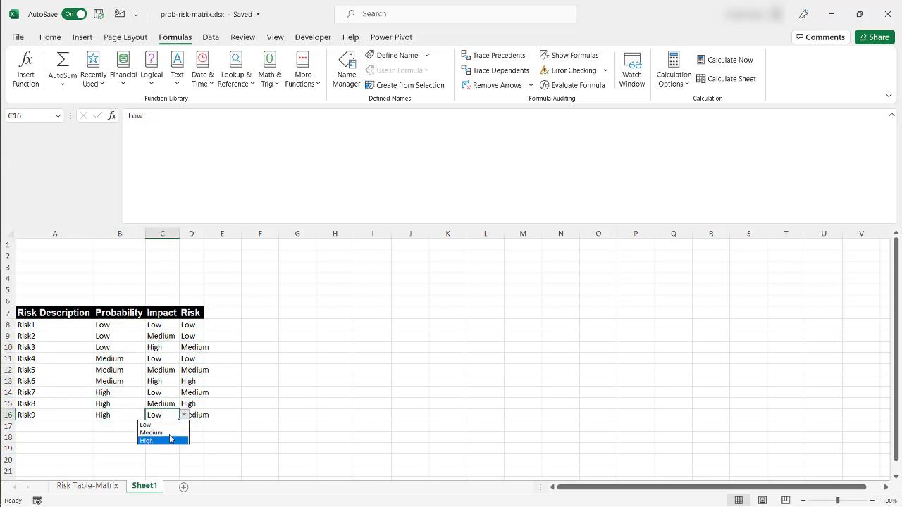
{"action": "left_click", "coordinate": [146, 441]}
{"action": "left_click", "coordinate": [265, 424]}
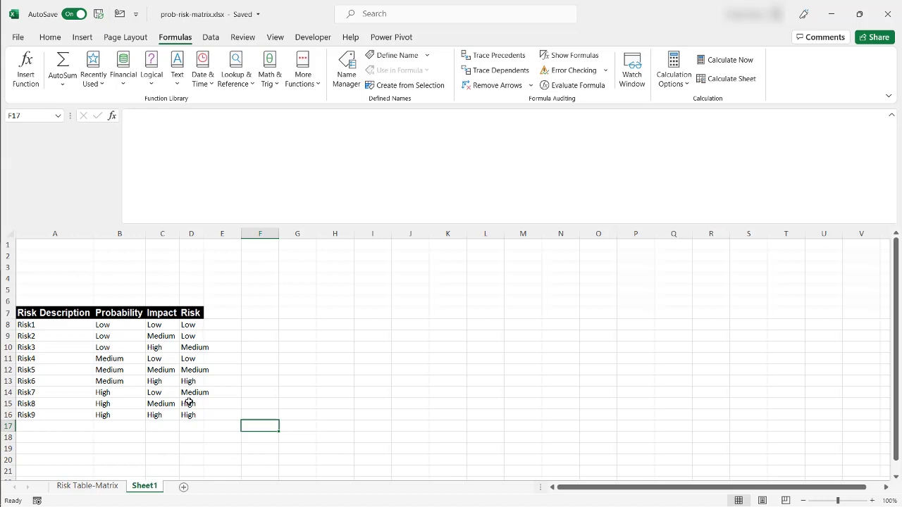
Add a Text That Contains conditional formatting rule to D8:D16 that gives cells containing Low a custom light green fill
{"action": "left_click_drag", "start_coordinate": [194, 324], "coordinate": [192, 415]}
{"action": "left_click", "coordinate": [48, 37]}
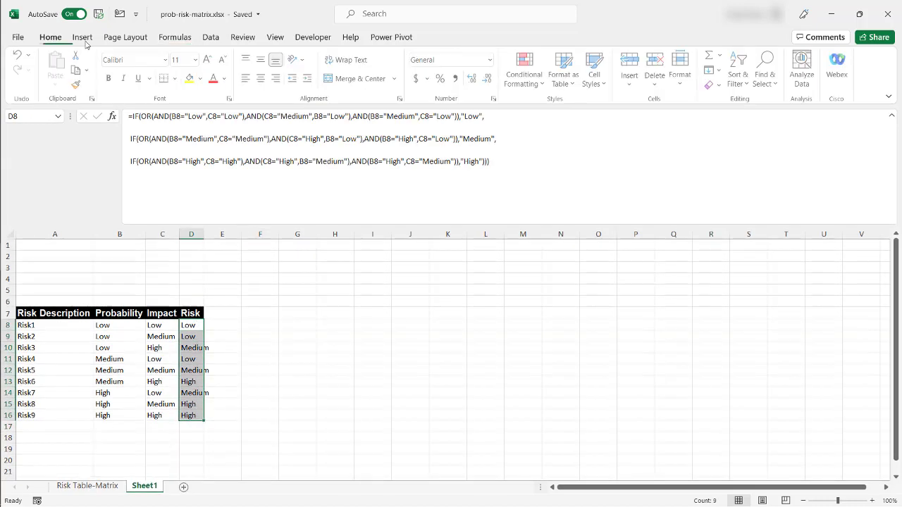
{"action": "left_click", "coordinate": [527, 85]}
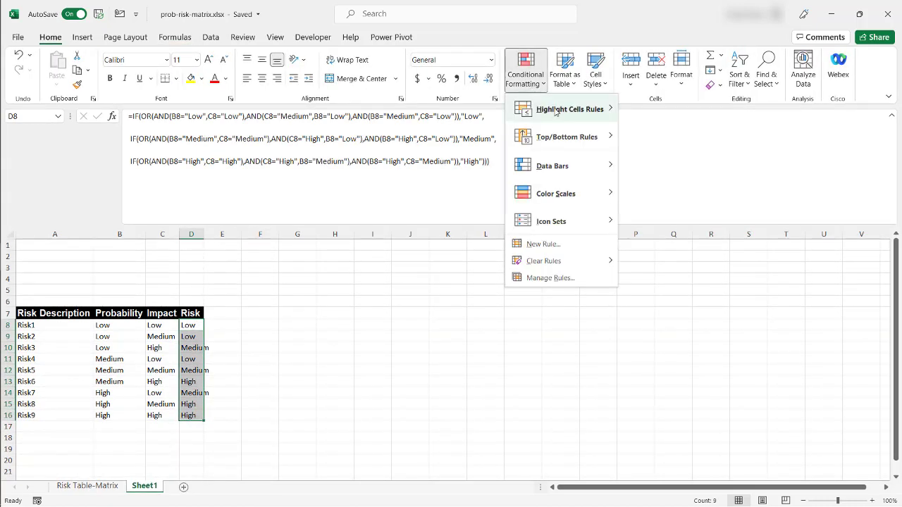
{"action": "mouse_move", "coordinate": [556, 109]}
{"action": "left_click", "coordinate": [671, 221]}
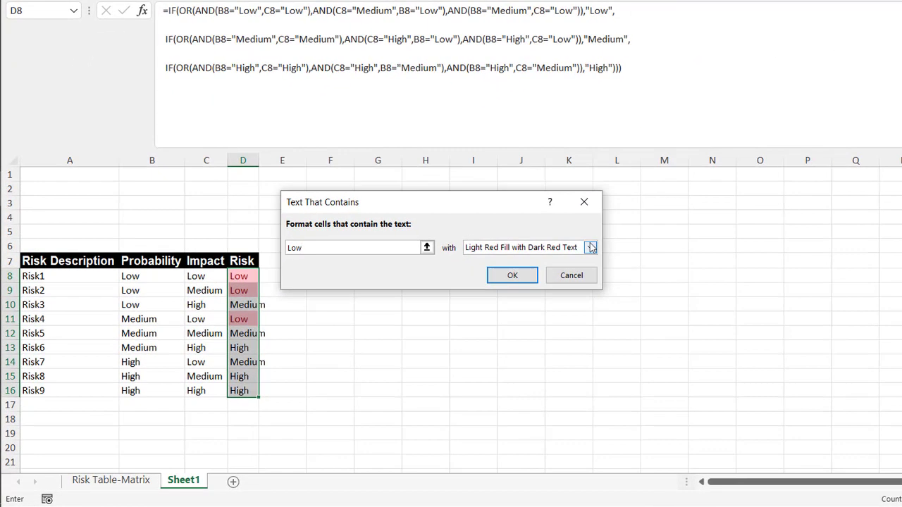
{"action": "left_click", "coordinate": [591, 248]}
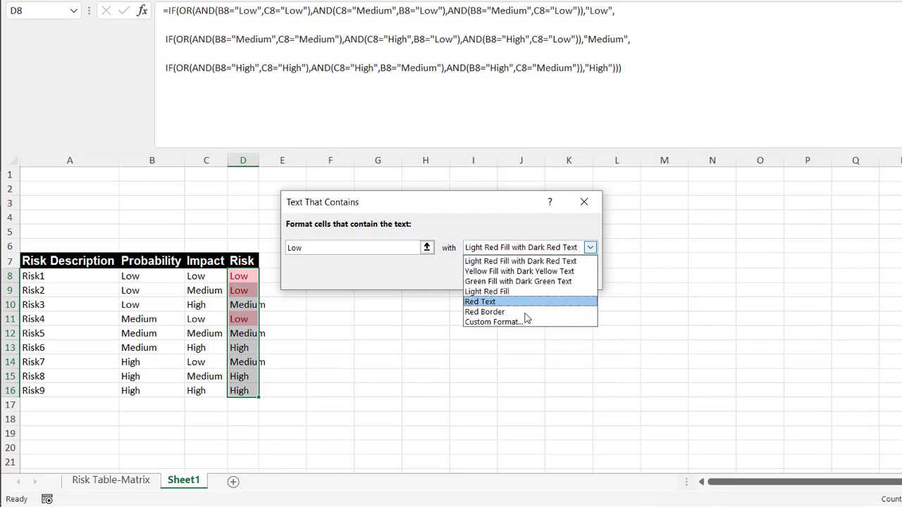
{"action": "left_click", "coordinate": [526, 319]}
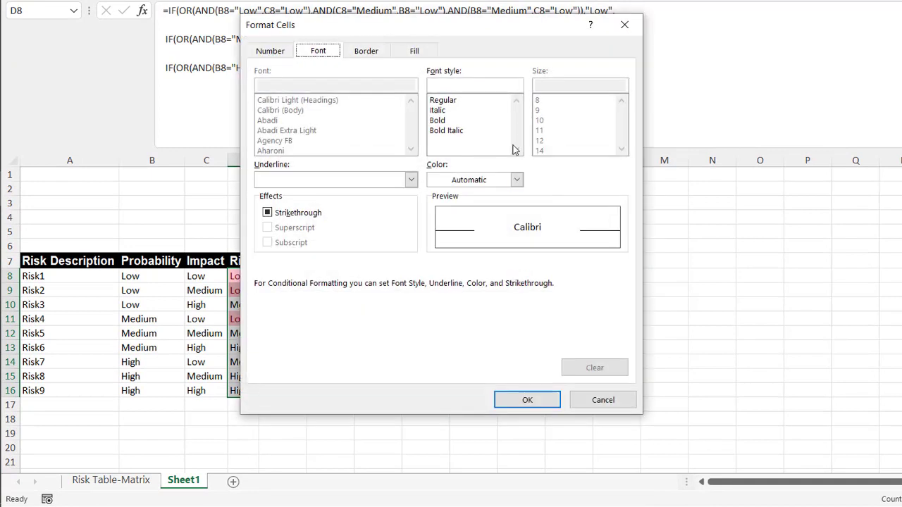
{"action": "left_click", "coordinate": [416, 54]}
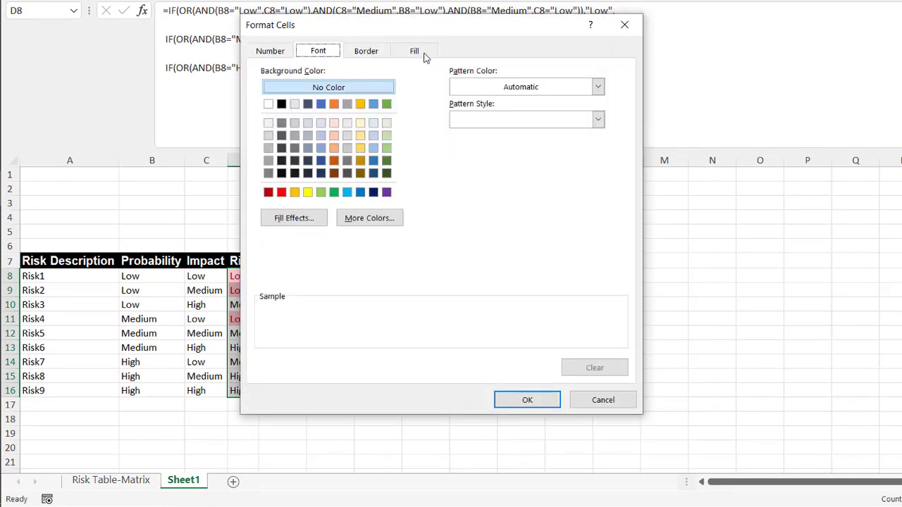
{"action": "left_click", "coordinate": [320, 192]}
{"action": "left_click", "coordinate": [528, 399]}
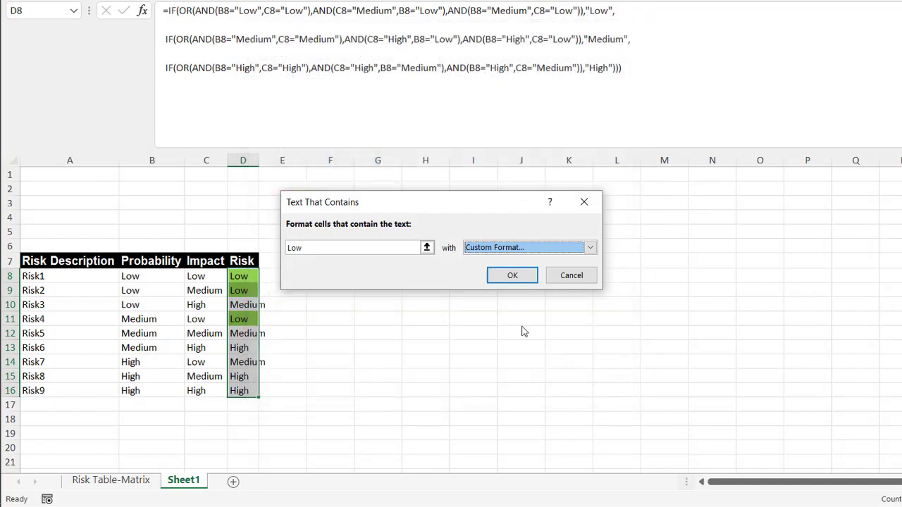
{"action": "left_click", "coordinate": [525, 276]}
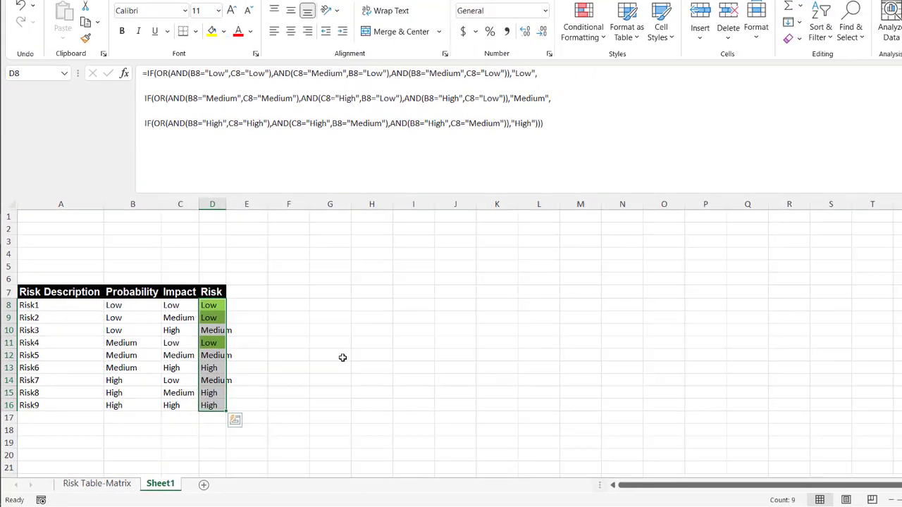
Add a Text That Contains rule to D8:D16 that gives cells containing Medium a custom yellow fill
{"action": "left_click", "coordinate": [573, 28]}
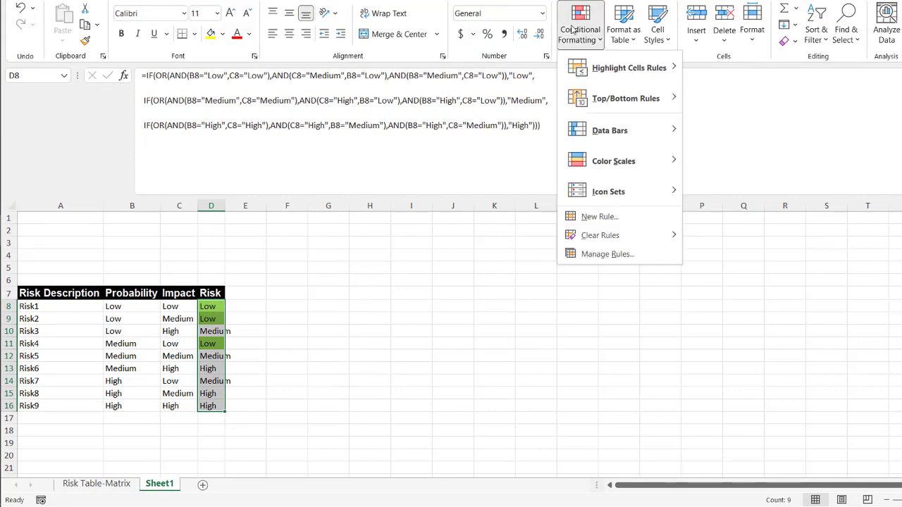
{"action": "mouse_move", "coordinate": [666, 71]}
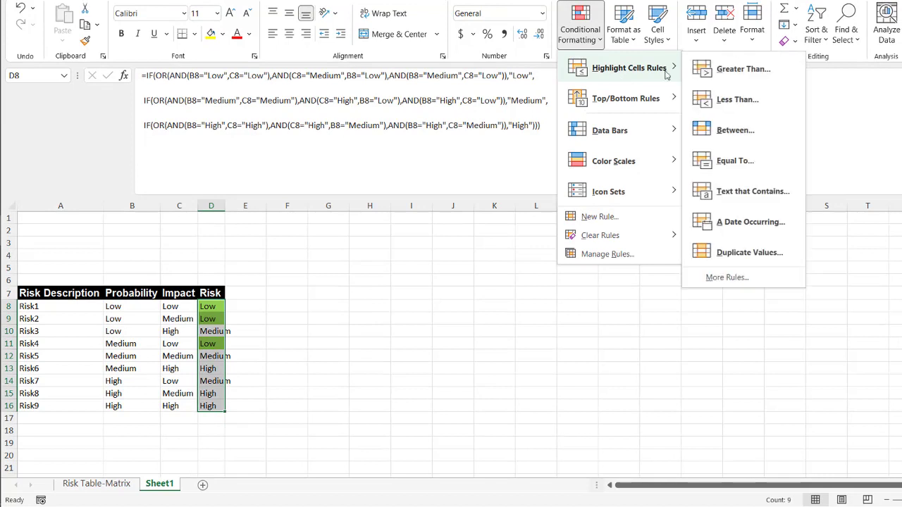
{"action": "left_click", "coordinate": [736, 191]}
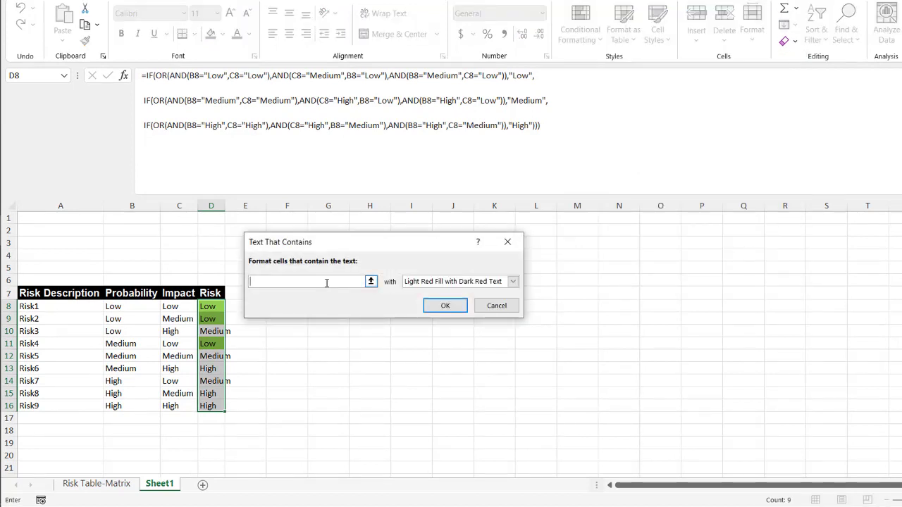
{"action": "type", "text": "Mdei"}
{"action": "key", "text": "BackSpace"}
{"action": "key", "text": "BackSpace"}
{"action": "key", "text": "BackSpace"}
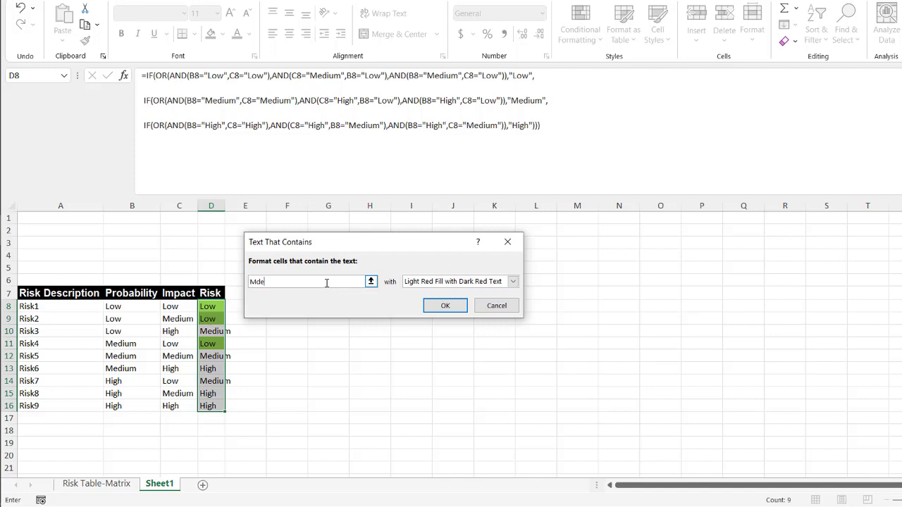
{"action": "type", "text": "edium"}
{"action": "left_click", "coordinate": [439, 285]}
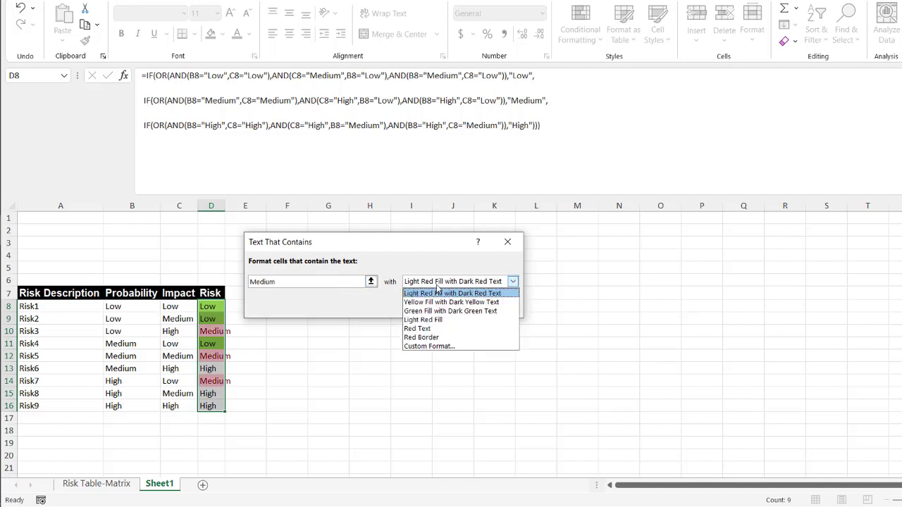
{"action": "left_click", "coordinate": [433, 349]}
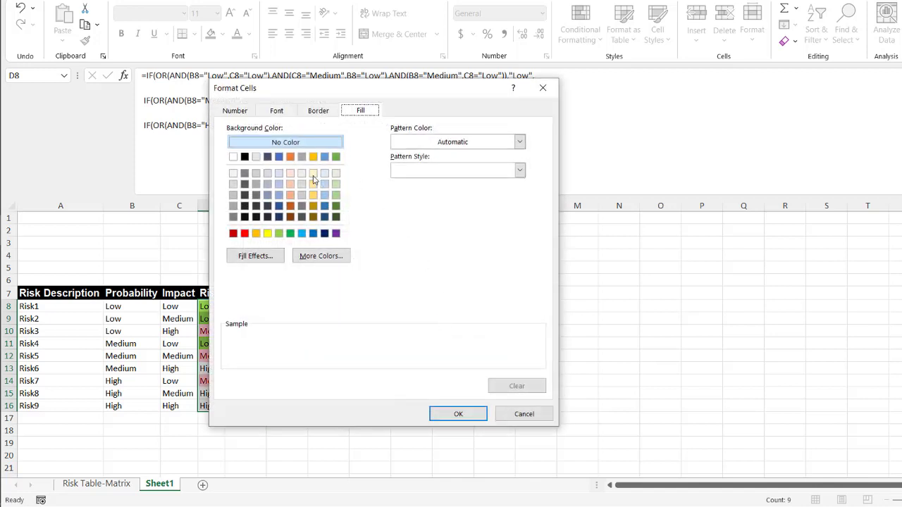
{"action": "left_click", "coordinate": [267, 233]}
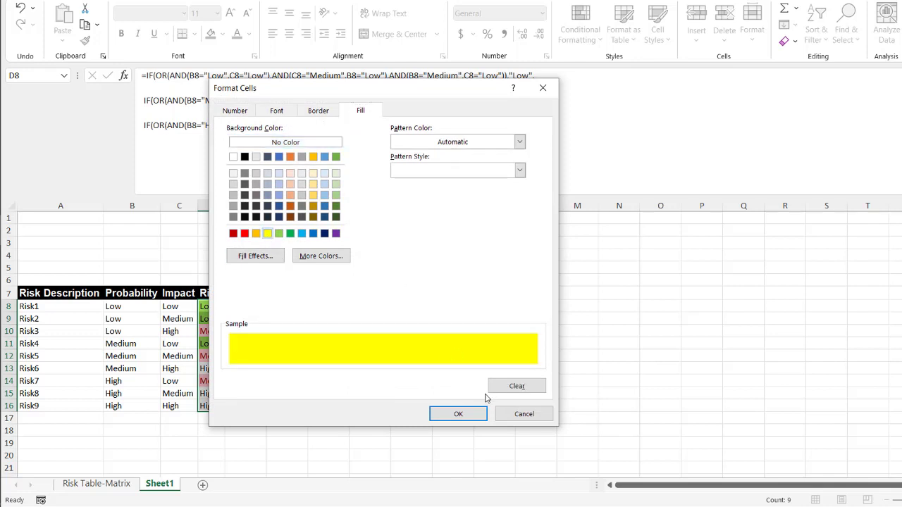
{"action": "left_click", "coordinate": [479, 414]}
{"action": "left_click", "coordinate": [447, 307]}
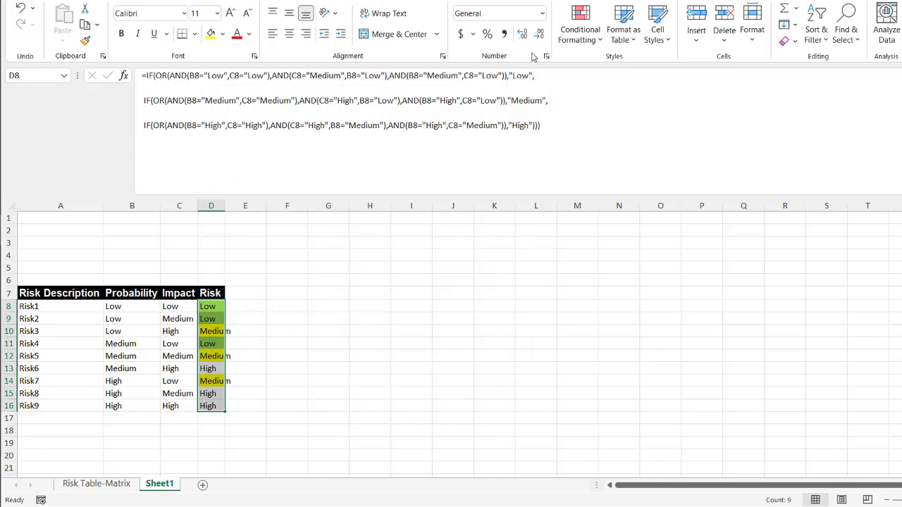
Add a Text That Contains rule to D8:D16 that gives cells containing High a custom red fill
{"action": "left_click", "coordinate": [580, 31]}
{"action": "mouse_move", "coordinate": [605, 76]}
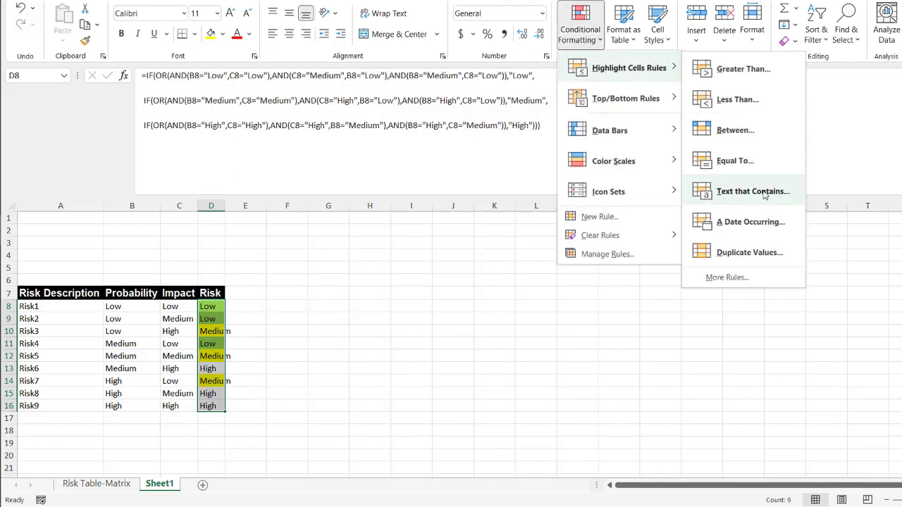
{"action": "left_click", "coordinate": [760, 192]}
{"action": "type", "text": "High"}
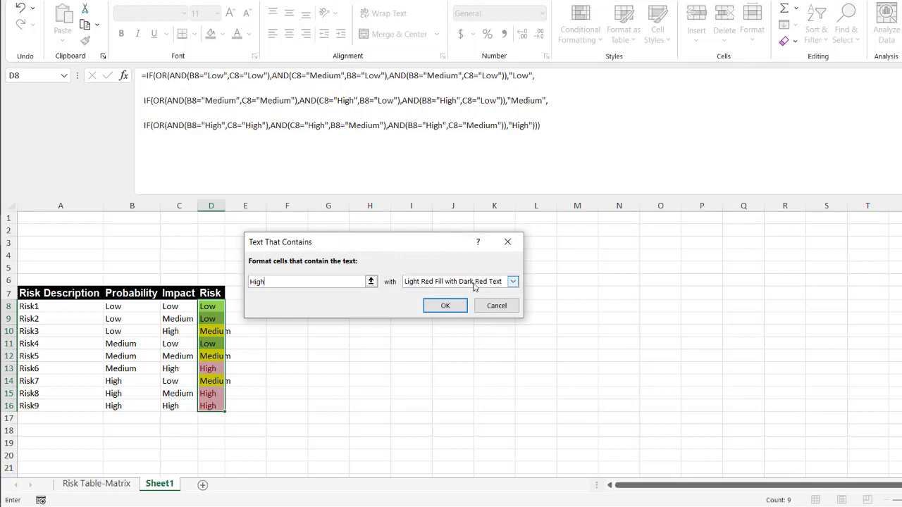
{"action": "left_click", "coordinate": [513, 281]}
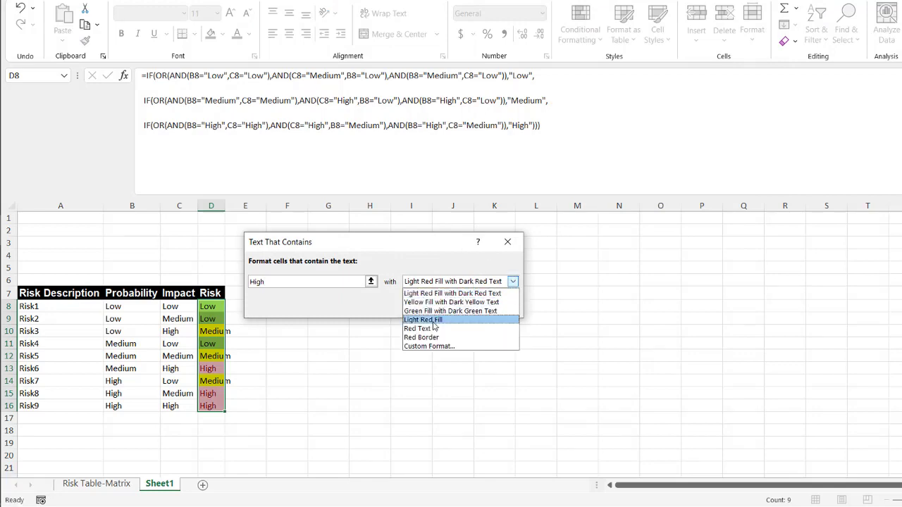
{"action": "left_click", "coordinate": [434, 349]}
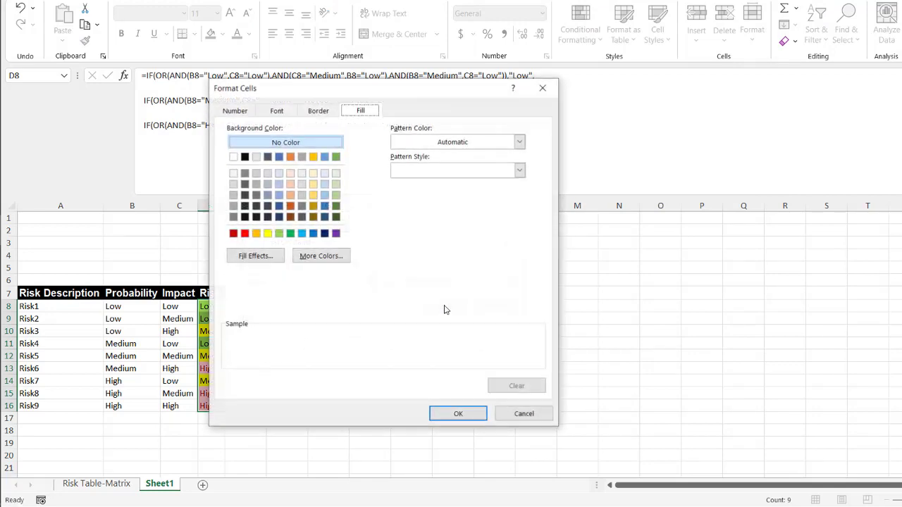
{"action": "left_click", "coordinate": [245, 234]}
{"action": "left_click", "coordinate": [458, 414]}
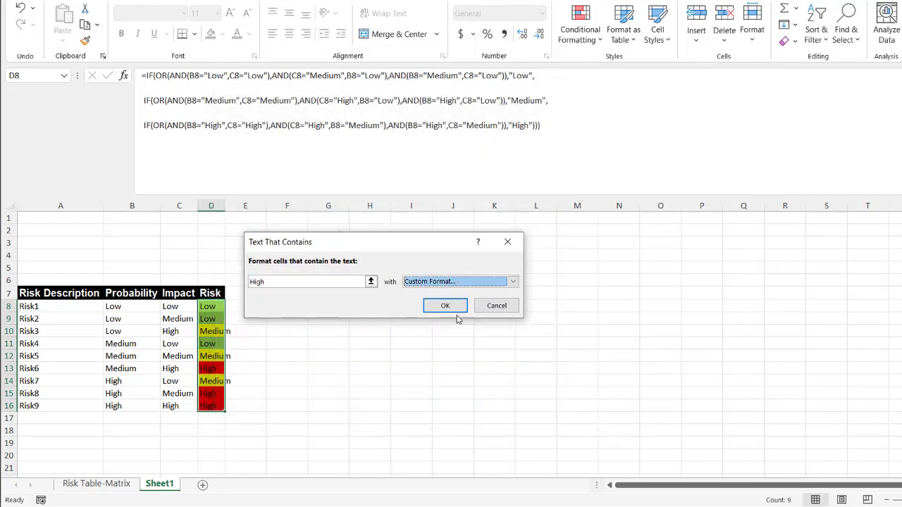
{"action": "left_click", "coordinate": [446, 308]}
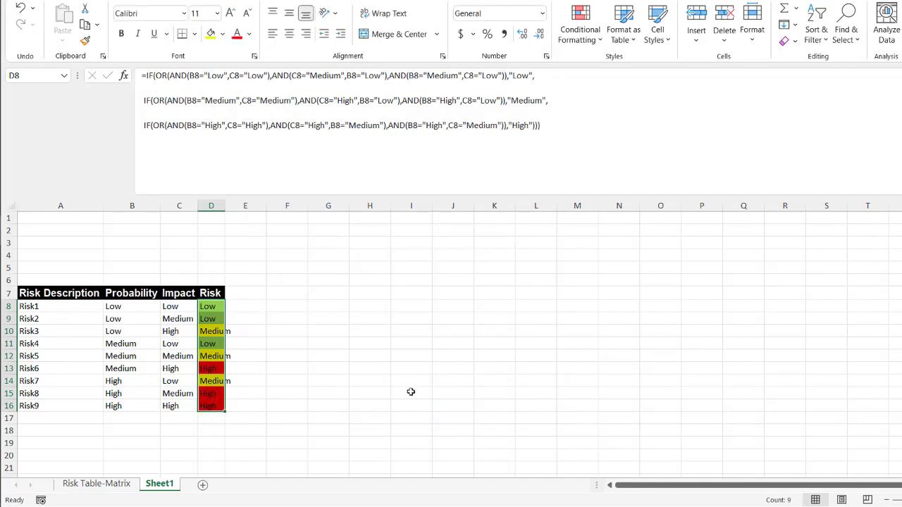
Autofit column D to its contents and shrink the formula bar to a single line
{"action": "double_click", "coordinate": [223, 203]}
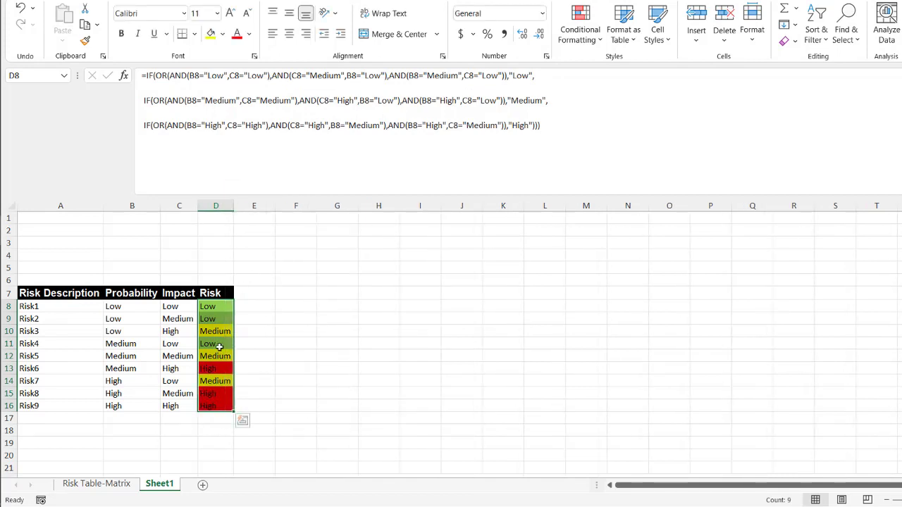
{"action": "left_click", "coordinate": [349, 343]}
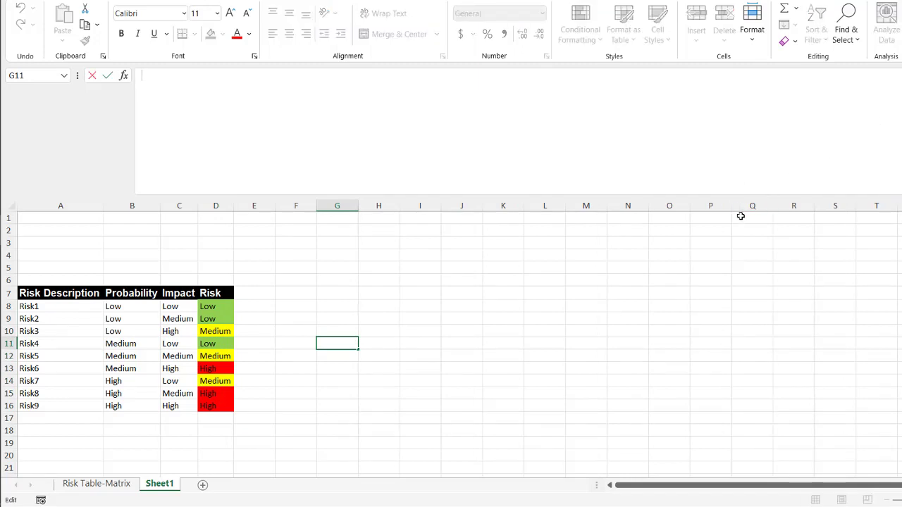
{"action": "left_click_drag", "start_coordinate": [734, 197], "coordinate": [749, 75]}
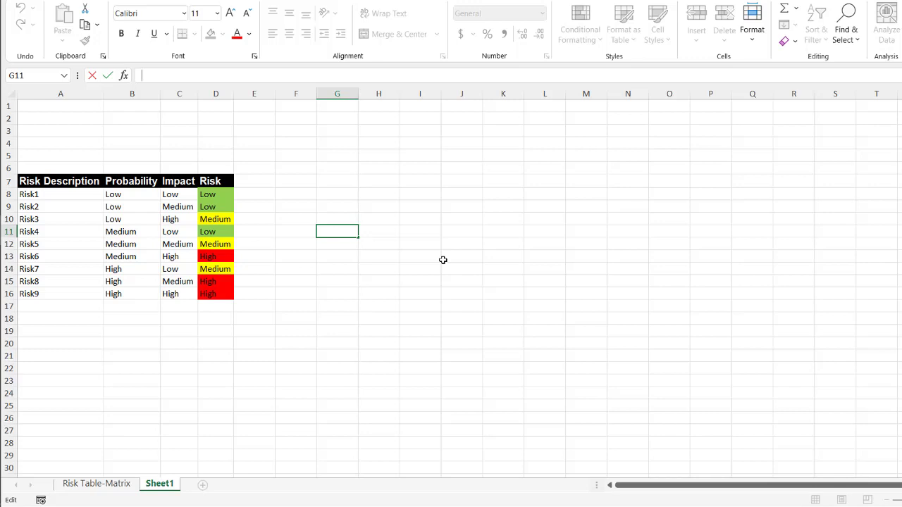
Enter the matrix column labels Low, Medium and High in cells H2, I2 and J2
{"action": "left_click", "coordinate": [389, 120]}
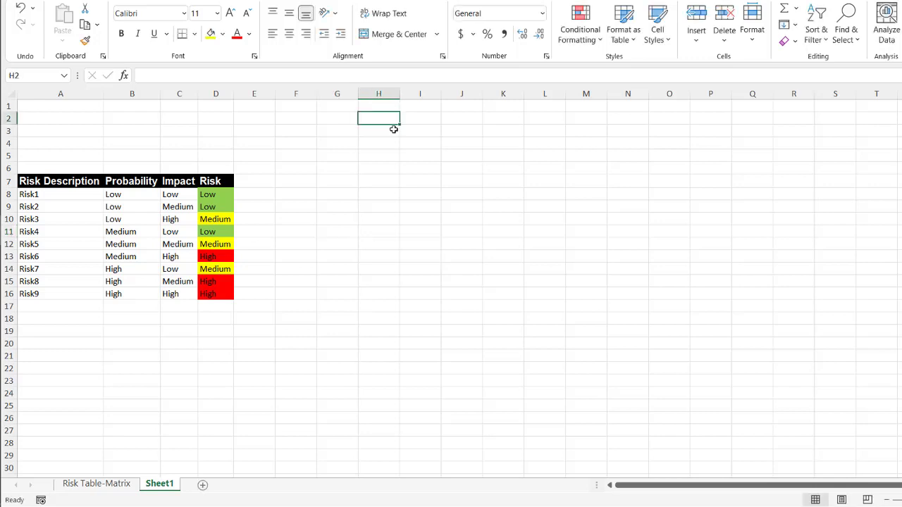
{"action": "type", "text": "Low"}
{"action": "key", "text": "Tab"}
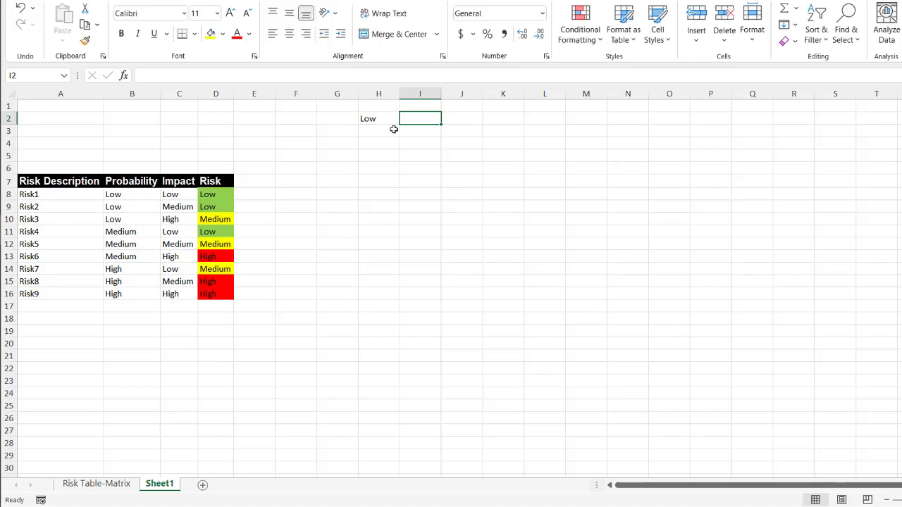
{"action": "type", "text": "Mddium"}
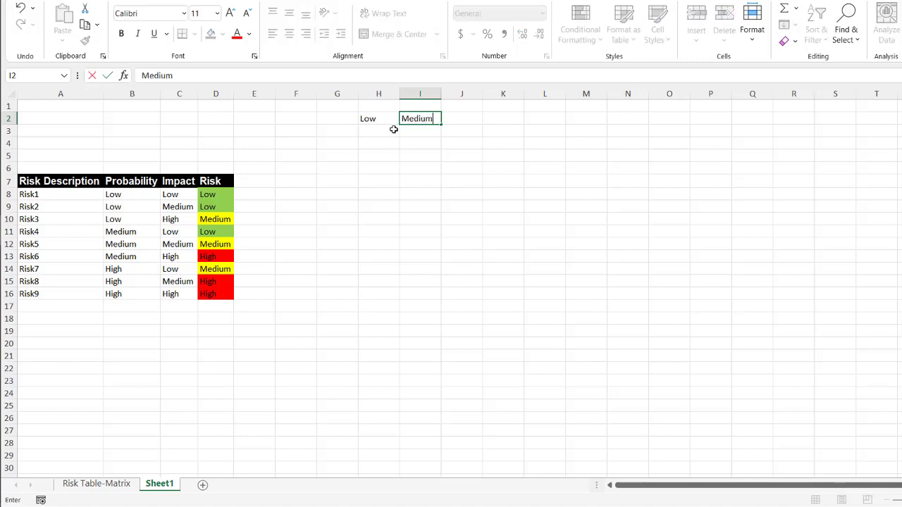
{"action": "key", "text": "Tab"}
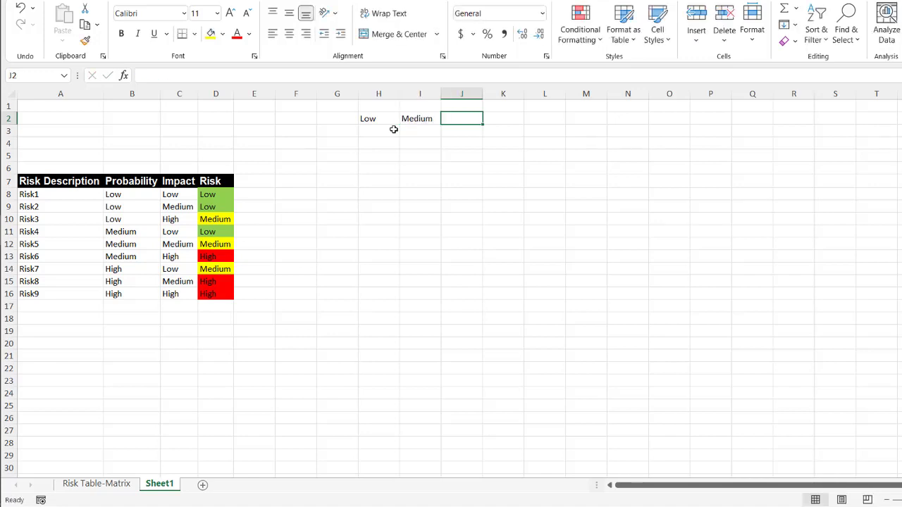
{"action": "type", "text": "High"}
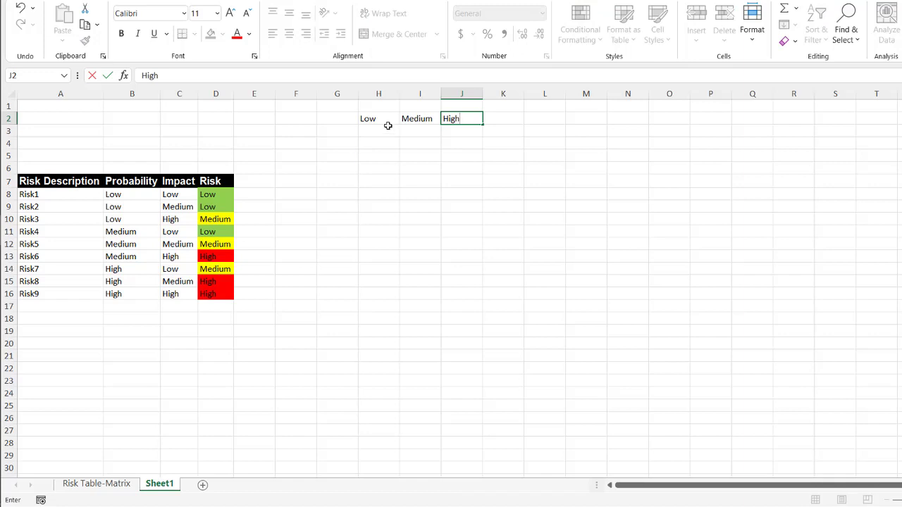
Copy the labels in H2:J2, paste them transposed into G3:G5 and clear the copy selection
{"action": "left_click_drag", "start_coordinate": [384, 122], "coordinate": [458, 119]}
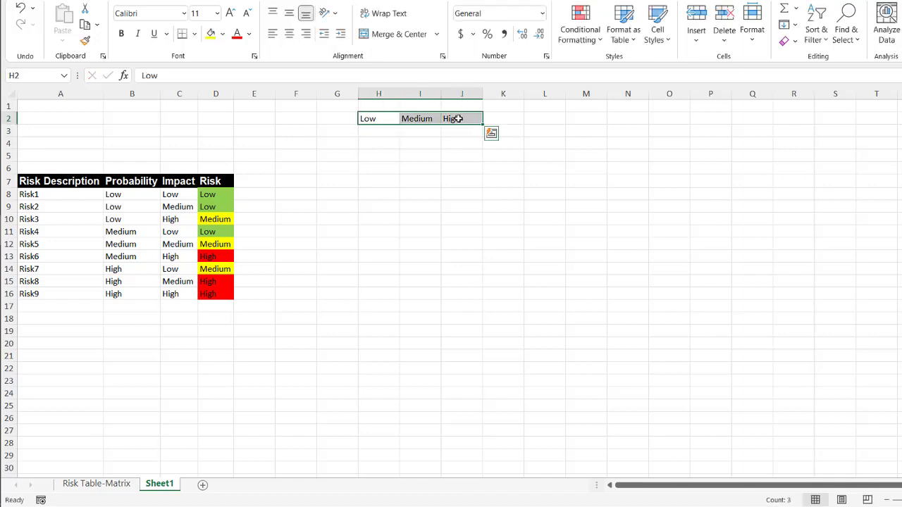
{"action": "key", "text": "ctrl+c"}
{"action": "left_click", "coordinate": [345, 131]}
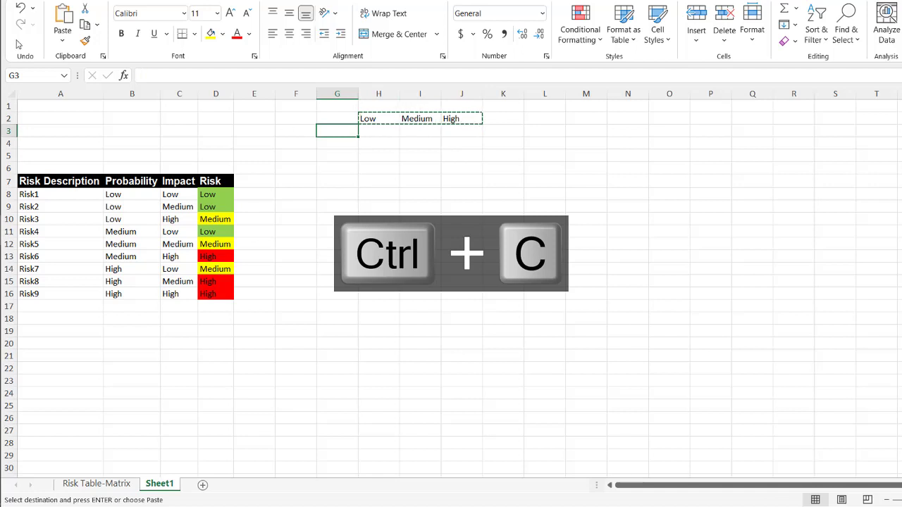
{"action": "left_click", "coordinate": [64, 41]}
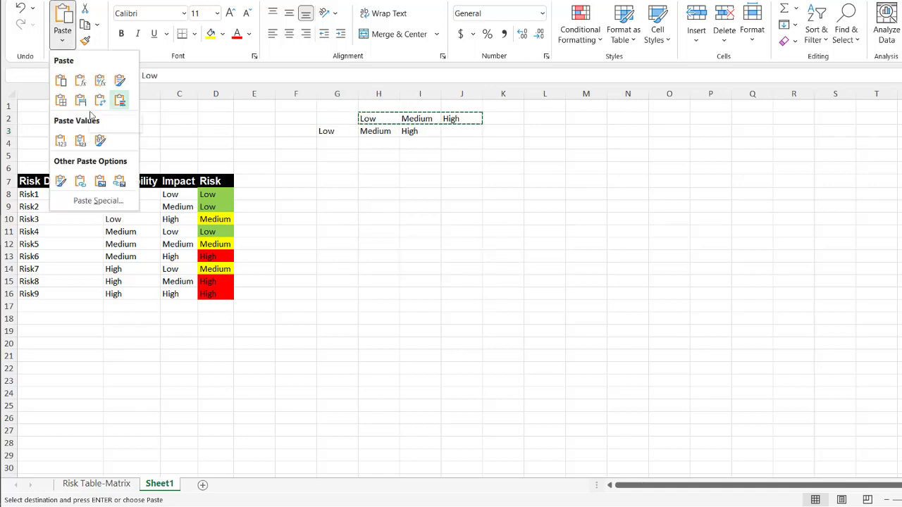
{"action": "left_click", "coordinate": [105, 103]}
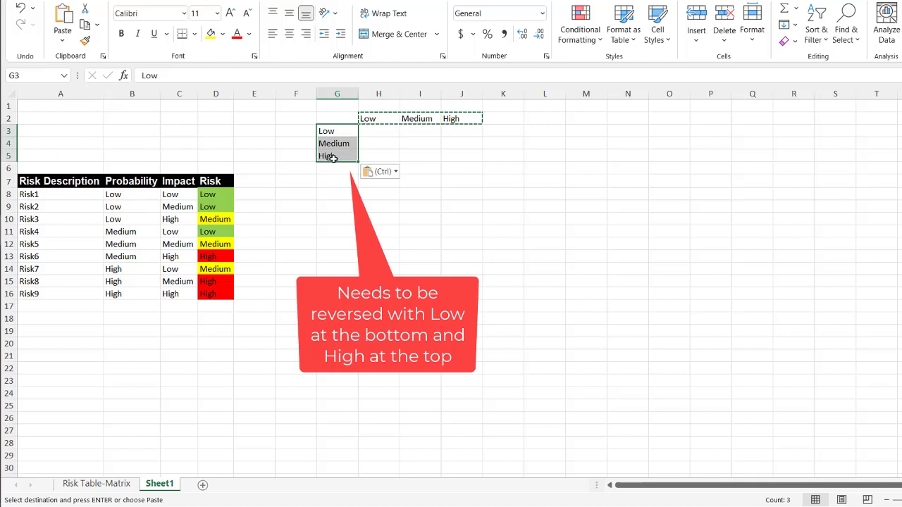
{"action": "left_click", "coordinate": [381, 106]}
{"action": "key", "text": "Escape"}
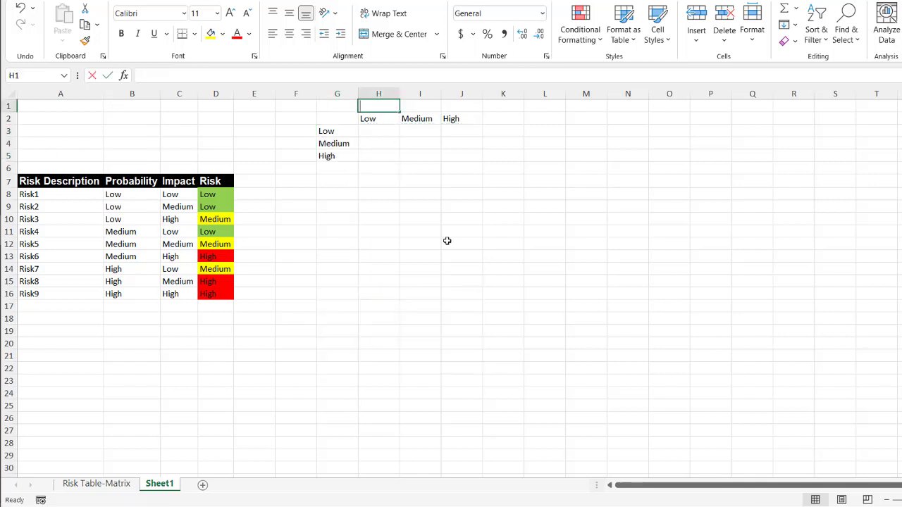
Enter the matrix axis titles Impact in H1 and Probability in F3
{"action": "type", "text": "Impact"}
{"action": "key", "text": "Return"}
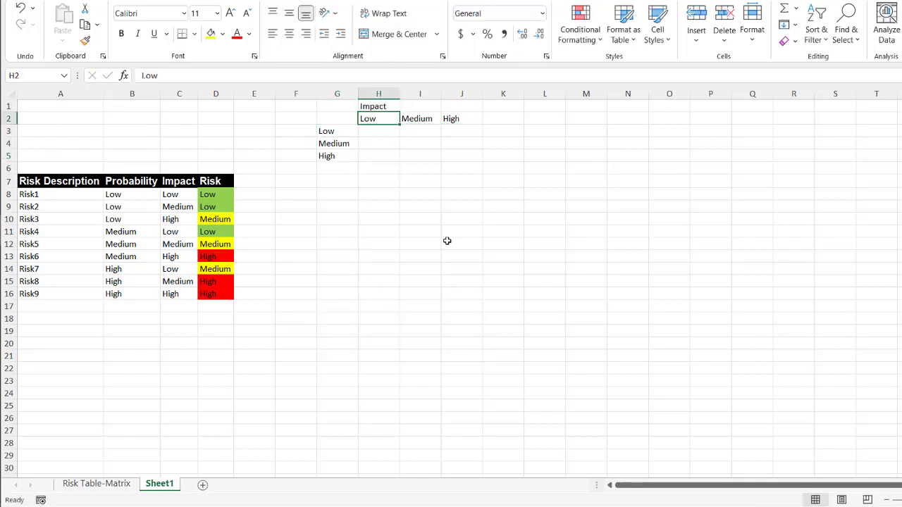
{"action": "left_click", "coordinate": [291, 131]}
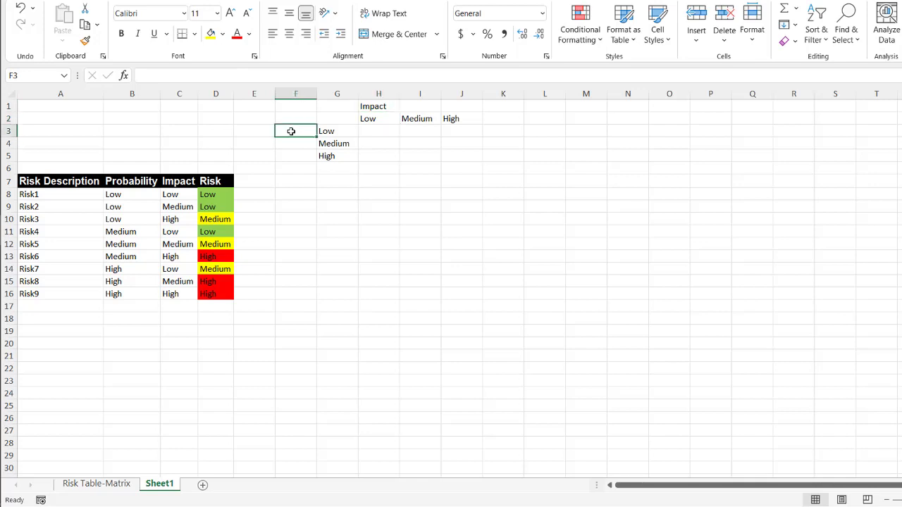
{"action": "type", "text": "Probab"}
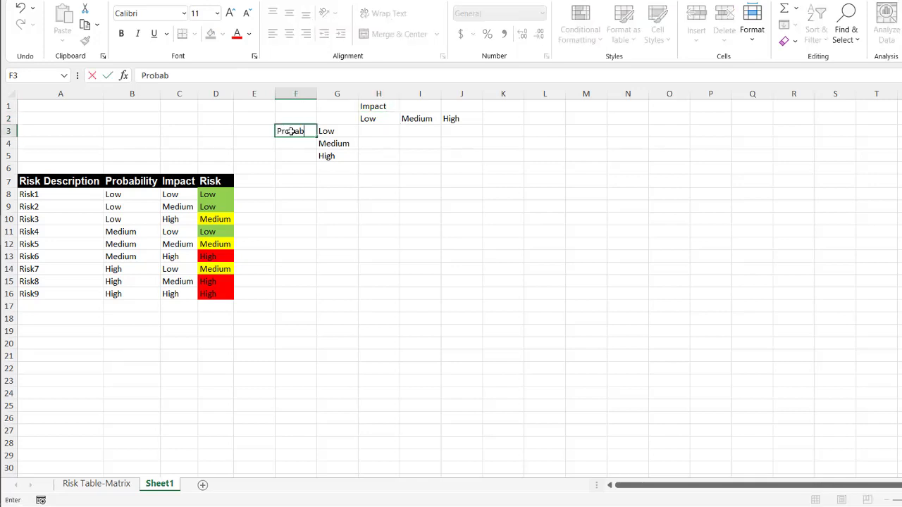
{"action": "type", "text": "ility"}
{"action": "key", "text": "Return"}
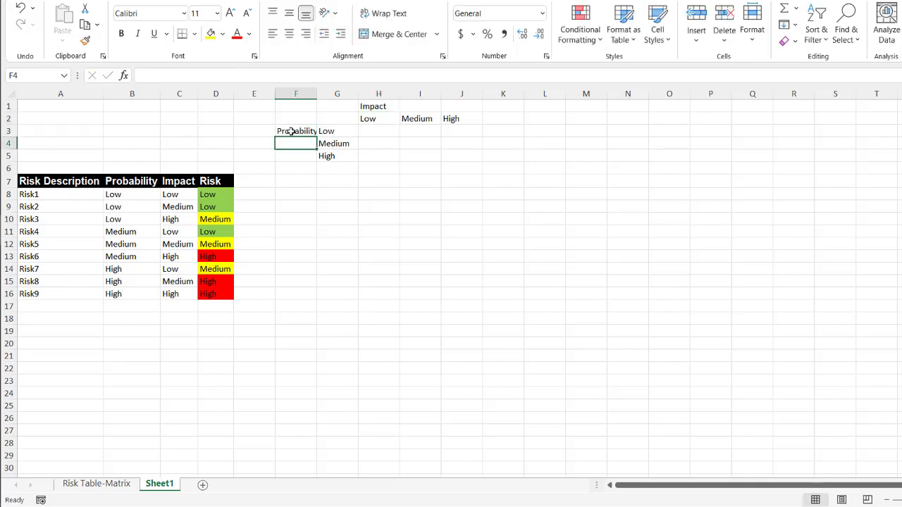
Merge and center Impact across H1:J1 and Probability across F3:F5, and align Probability vertically to the middle
{"action": "left_click_drag", "start_coordinate": [381, 104], "coordinate": [452, 105]}
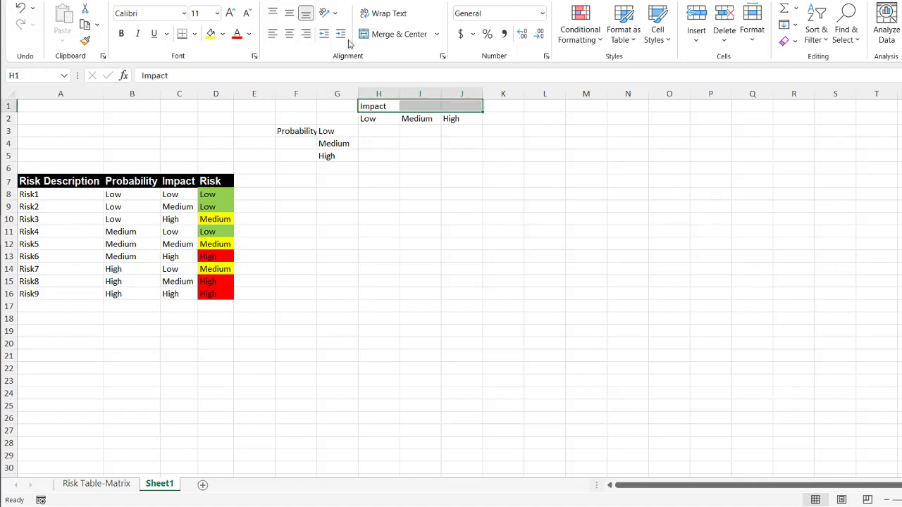
{"action": "left_click", "coordinate": [408, 38]}
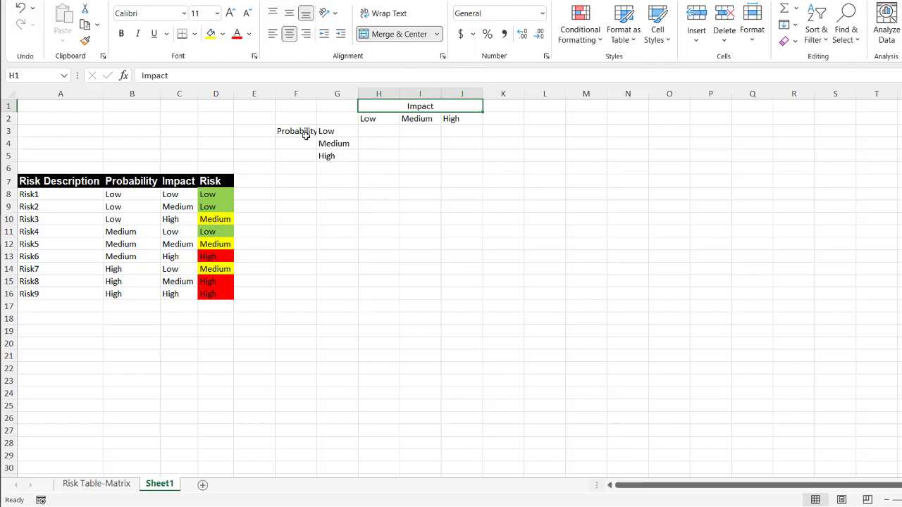
{"action": "left_click_drag", "start_coordinate": [302, 134], "coordinate": [303, 160]}
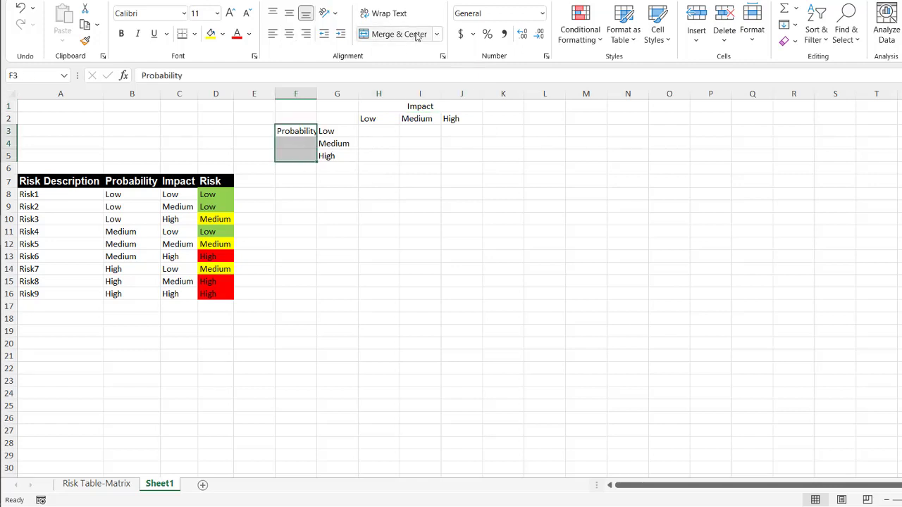
{"action": "left_click", "coordinate": [413, 34]}
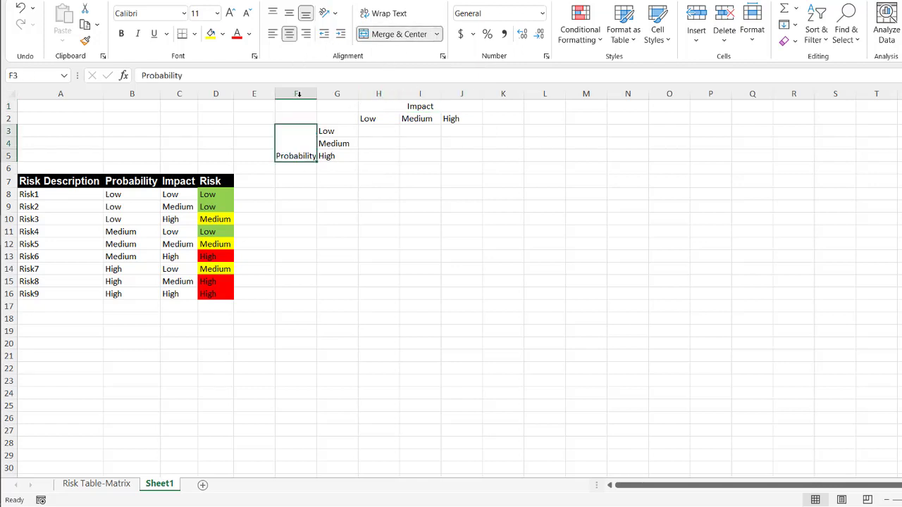
{"action": "left_click", "coordinate": [289, 14]}
{"action": "left_click", "coordinate": [420, 167]}
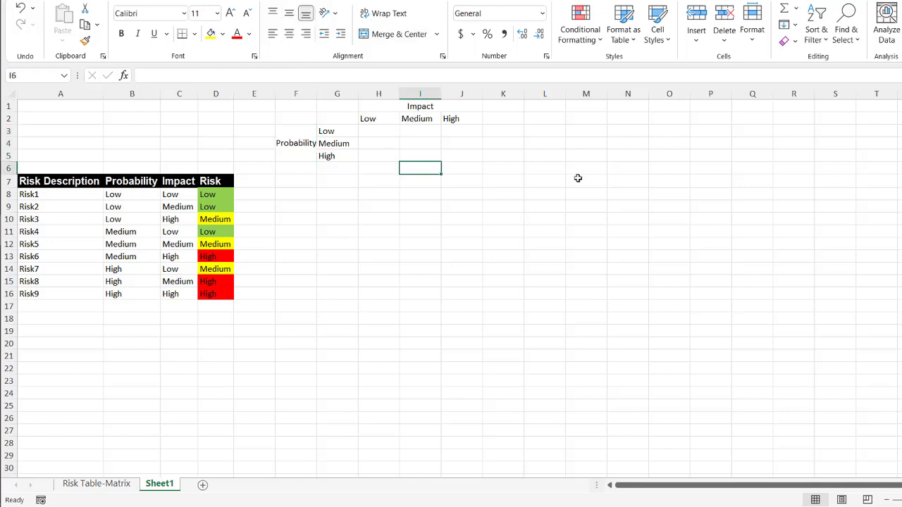
Fill matrix cells H4, H5 and I5 with light green
{"action": "left_click", "coordinate": [371, 147]}
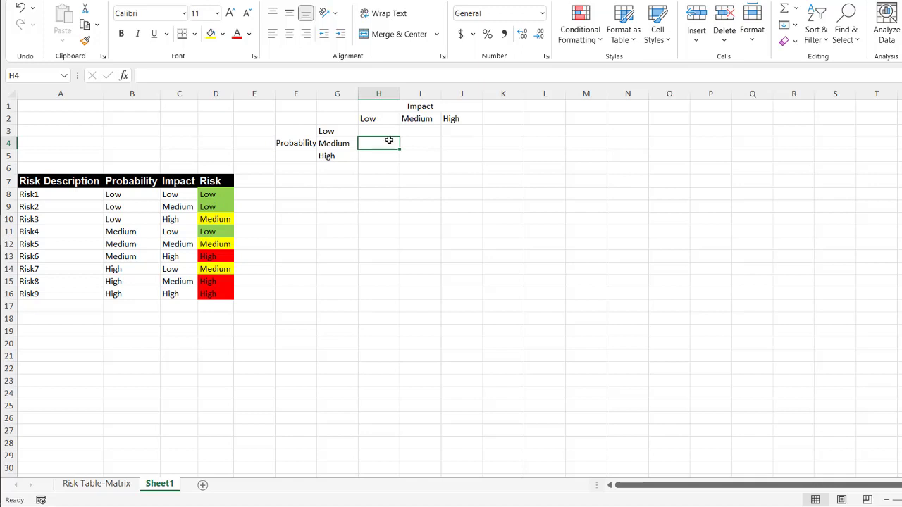
{"action": "left_click", "coordinate": [383, 155], "text": "ctrl"}
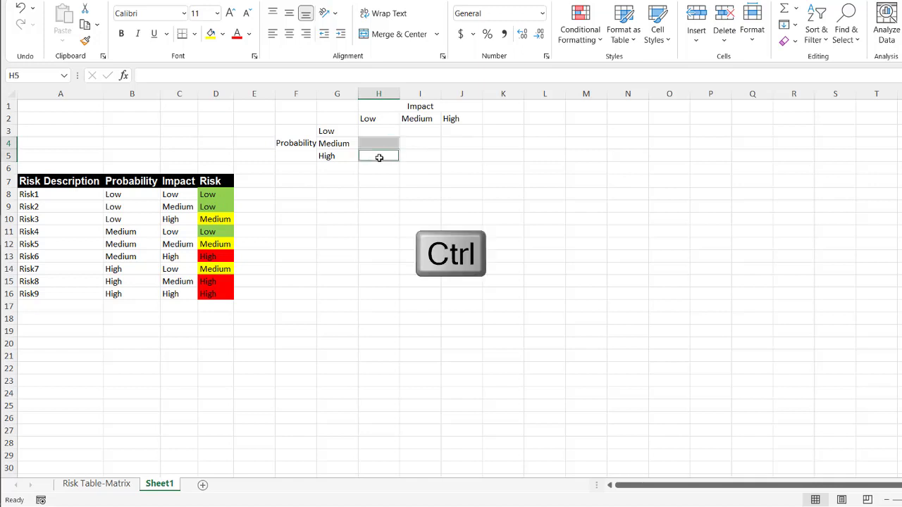
{"action": "left_click", "coordinate": [416, 157], "text": "ctrl"}
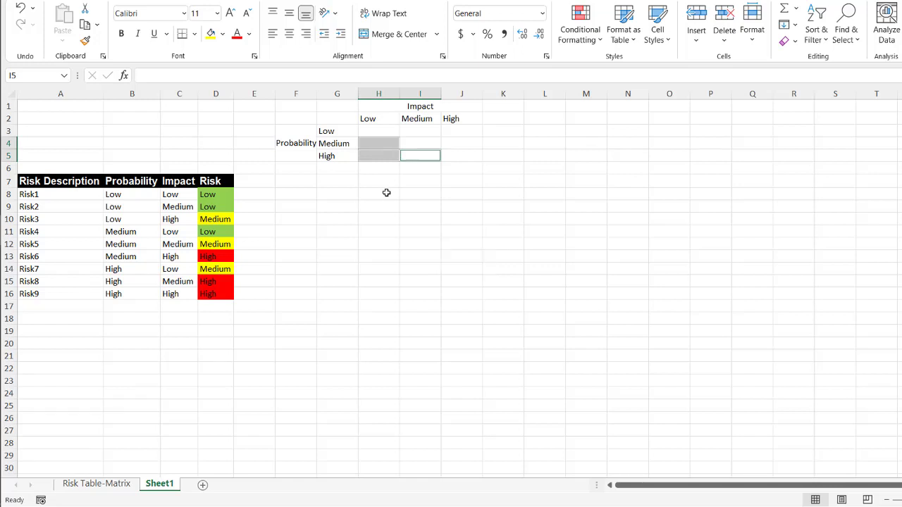
{"action": "left_click", "coordinate": [223, 34]}
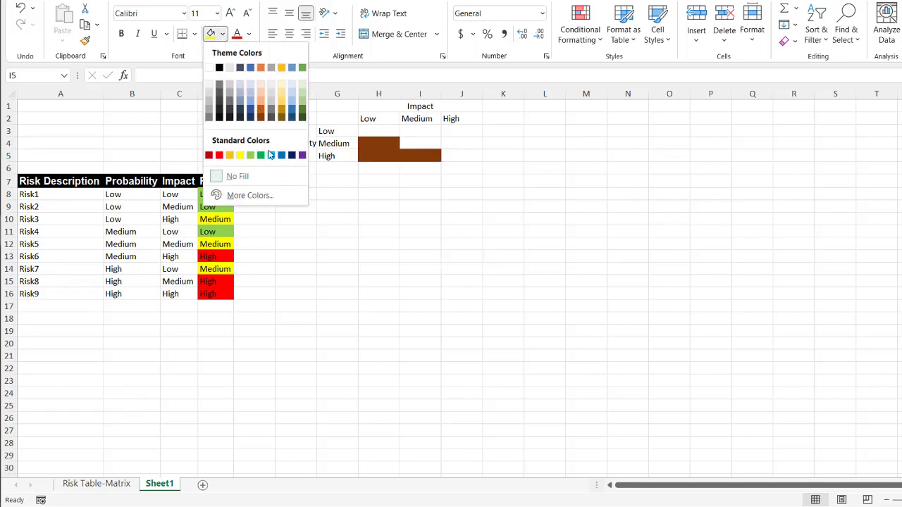
{"action": "left_click", "coordinate": [252, 156]}
Fill the diagonal matrix cells H3, I4 and J5 with yellow
{"action": "left_click", "coordinate": [385, 131]}
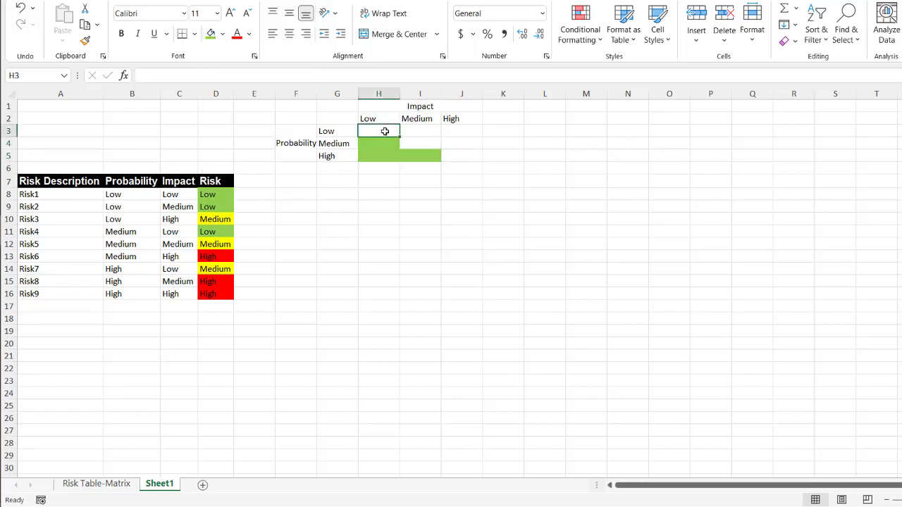
{"action": "left_click", "coordinate": [416, 140]}
{"action": "left_click", "coordinate": [458, 155]}
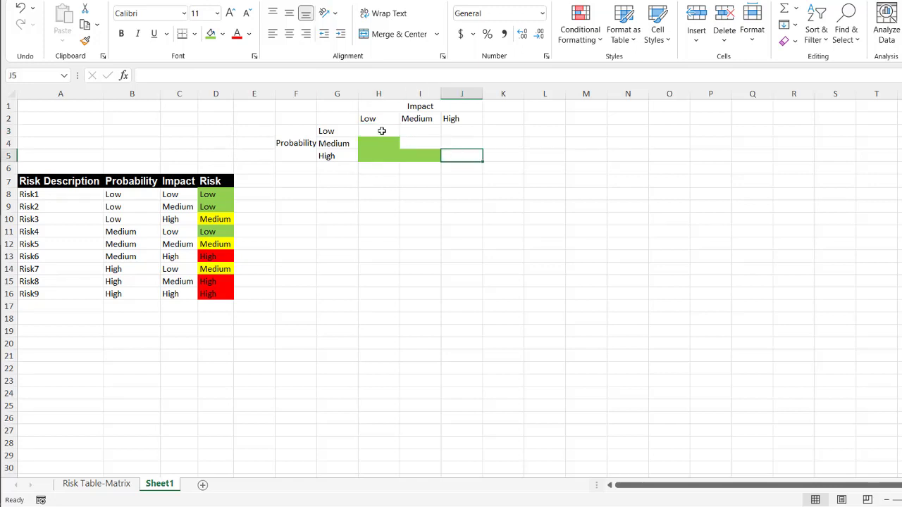
{"action": "left_click", "coordinate": [381, 131]}
{"action": "left_click", "coordinate": [421, 144], "text": "ctrl"}
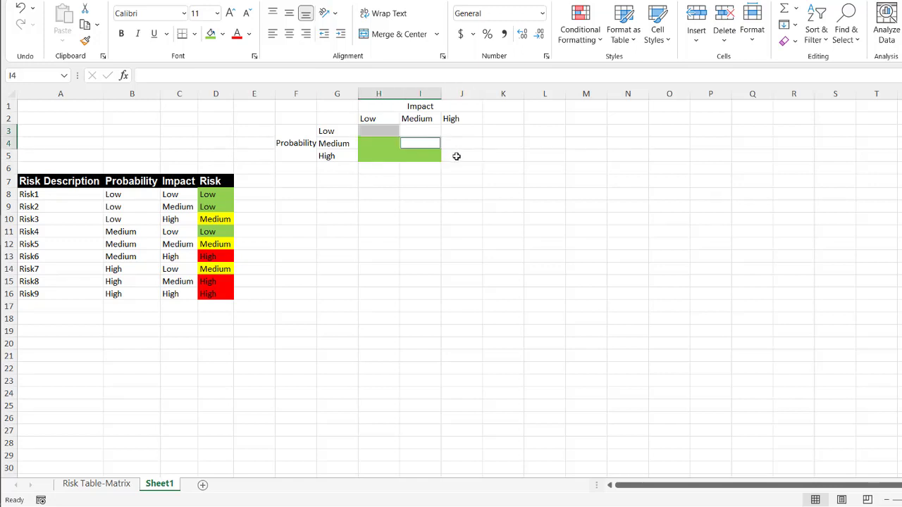
{"action": "left_click", "coordinate": [457, 156], "text": "ctrl"}
{"action": "left_click", "coordinate": [222, 34]}
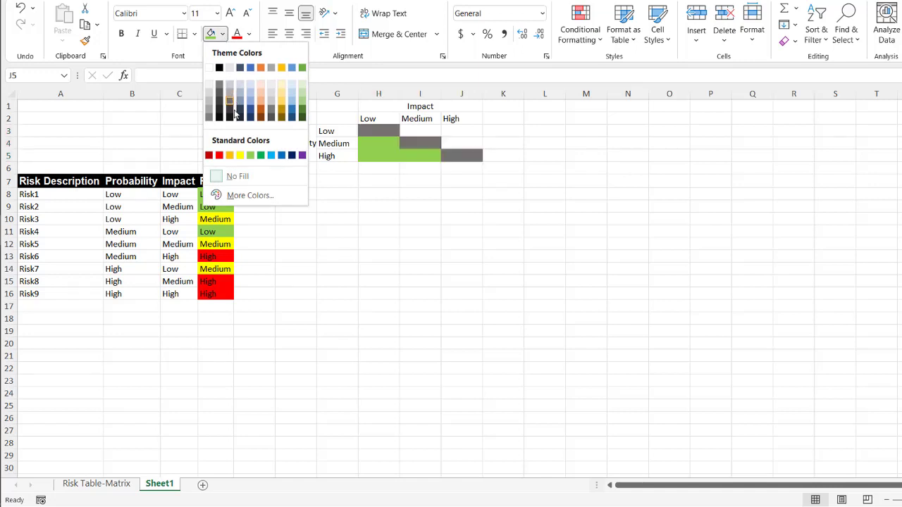
{"action": "left_click", "coordinate": [239, 155]}
Fill matrix cells I3, J3 and J4 with red
{"action": "left_click", "coordinate": [423, 130]}
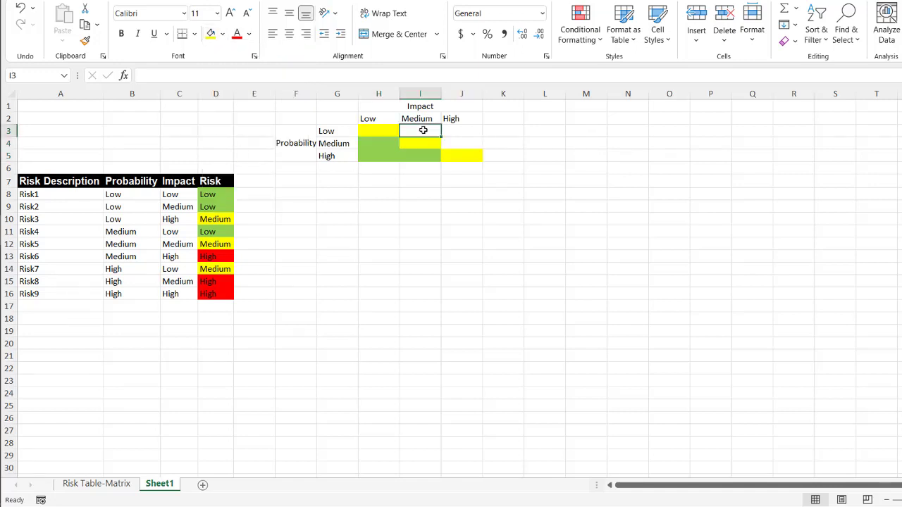
{"action": "left_click", "coordinate": [468, 130], "text": "ctrl"}
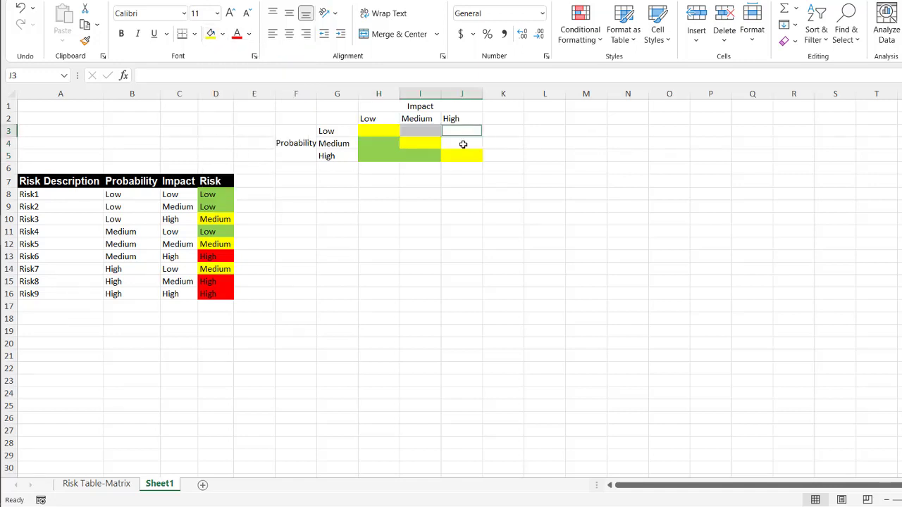
{"action": "left_click", "coordinate": [463, 145], "text": "ctrl"}
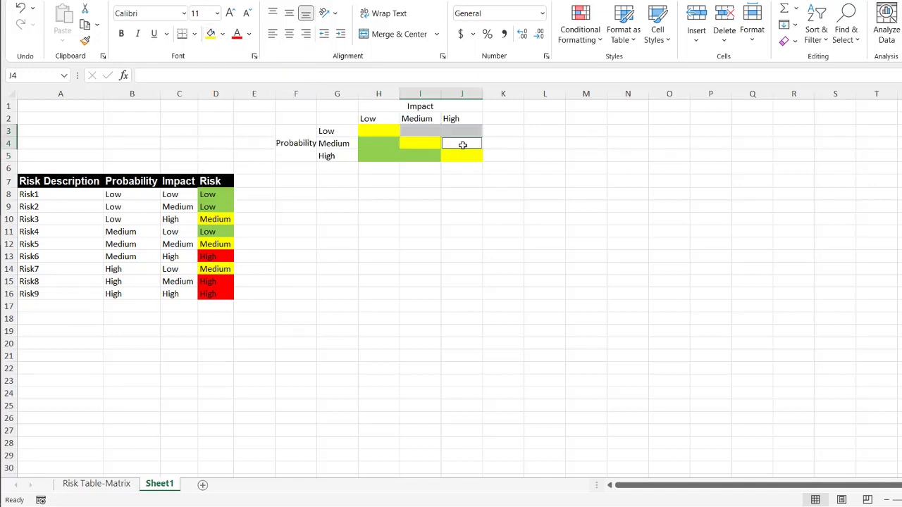
{"action": "left_click", "coordinate": [222, 34]}
{"action": "left_click", "coordinate": [219, 155]}
{"action": "left_click", "coordinate": [510, 223]}
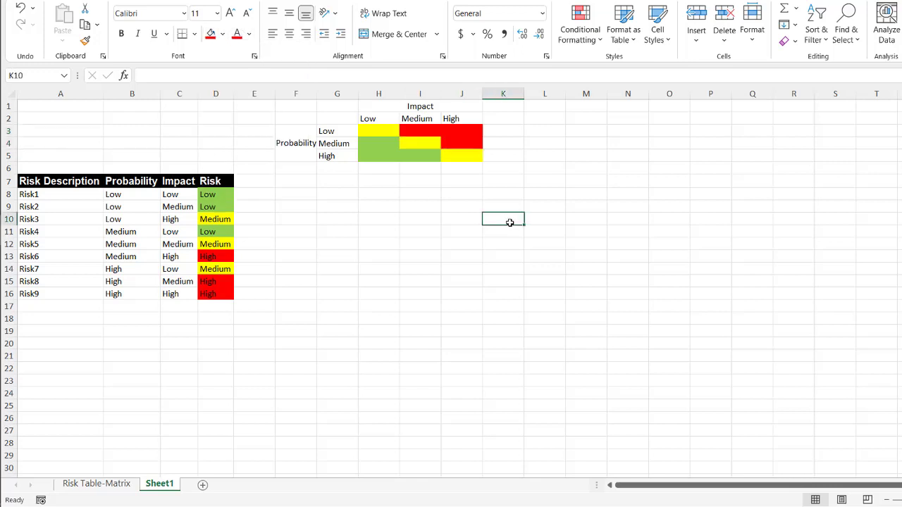
Reverse the probability row labels by entering Low in G5 and High in G3
{"action": "left_click", "coordinate": [382, 159]}
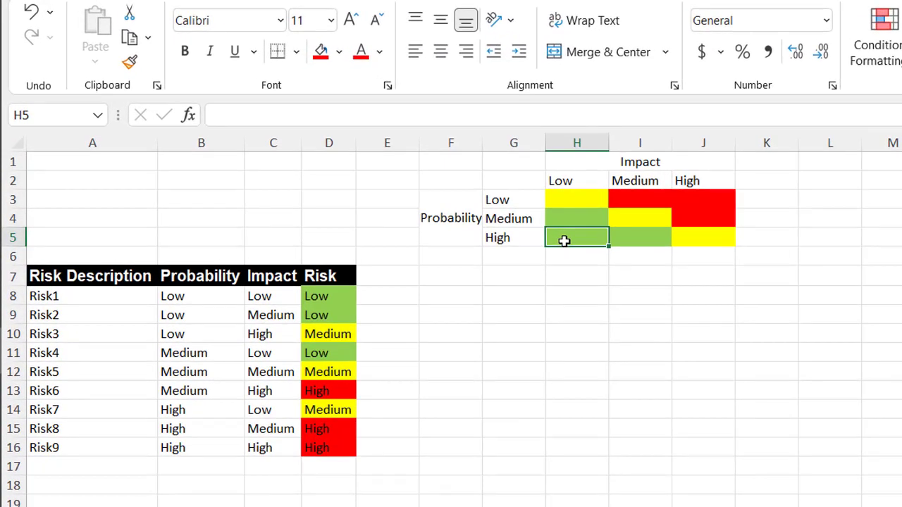
{"action": "left_click", "coordinate": [518, 240]}
{"action": "type", "text": "Low"}
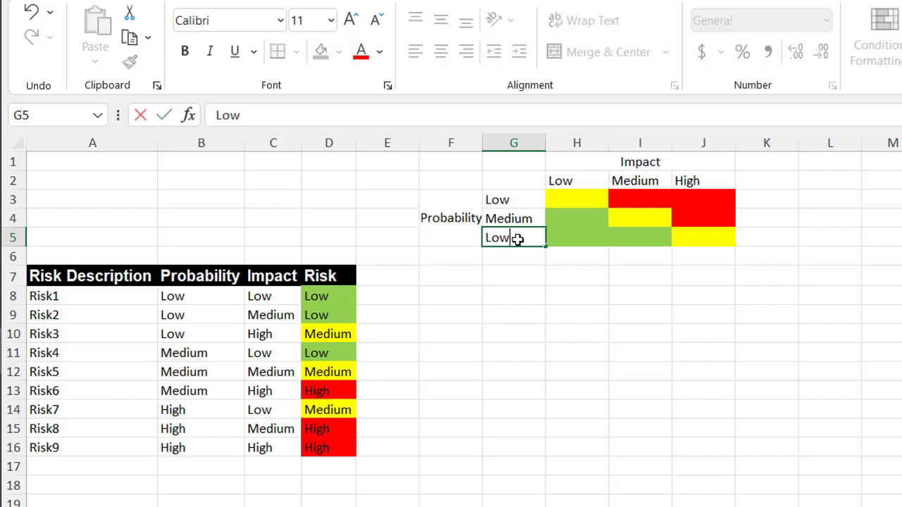
{"action": "left_click", "coordinate": [519, 198]}
{"action": "type", "text": "High"}
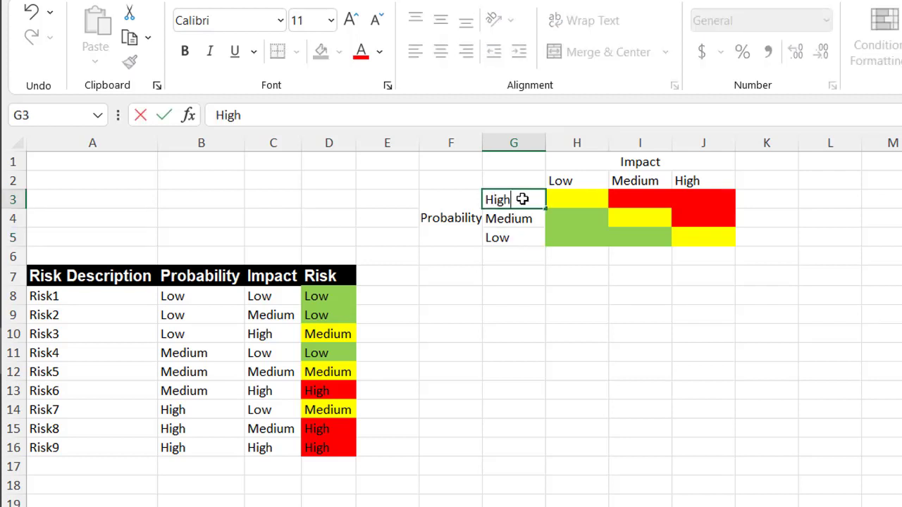
{"action": "key", "text": "Return"}
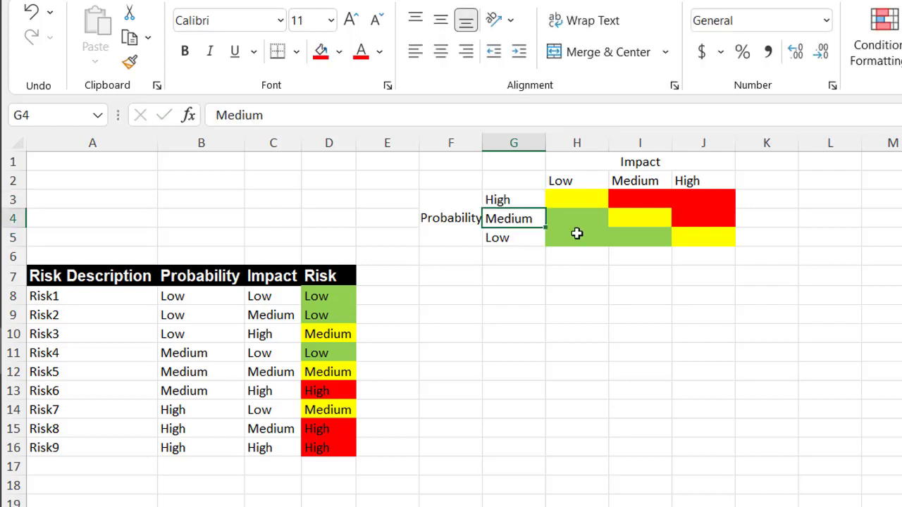
Enter =COUNTIFS(B:B,G5,C:C,H2) in H5 to count the risks with Low probability and Low impact
{"action": "left_click", "coordinate": [578, 239]}
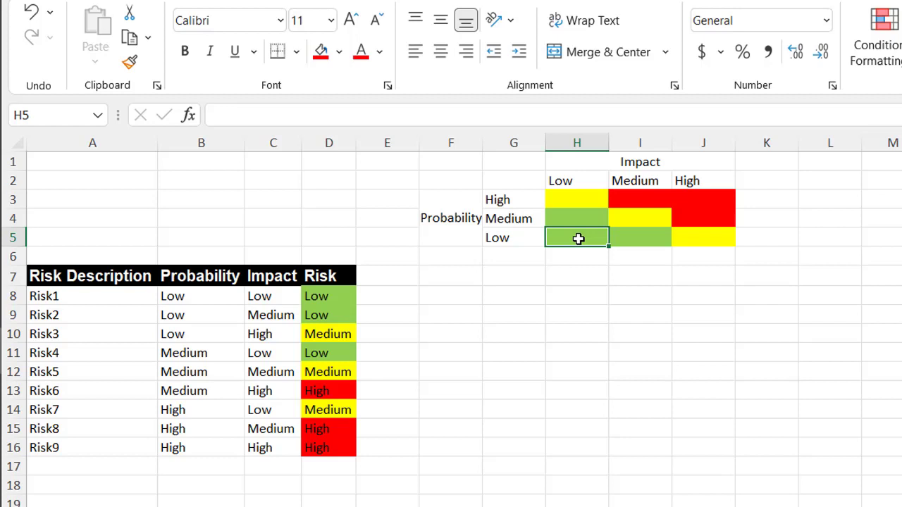
{"action": "type", "text": "=coun"}
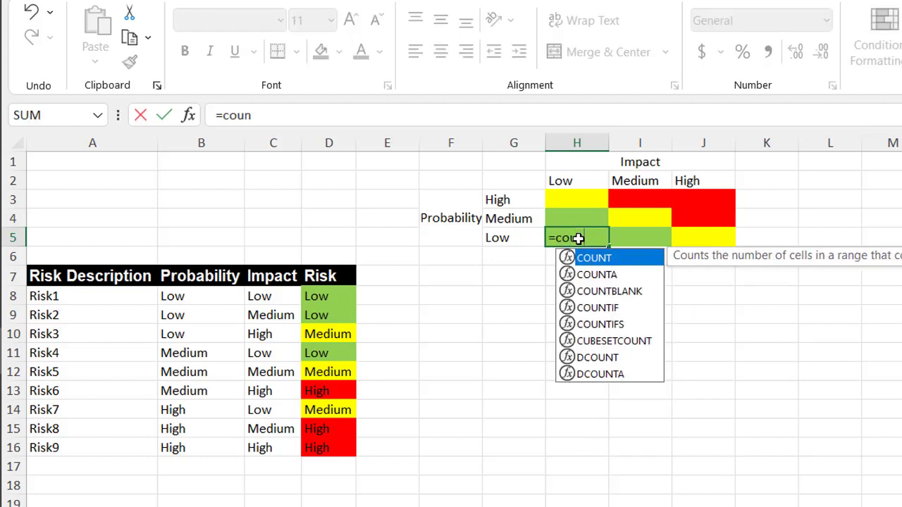
{"action": "type", "text": "tifs"}
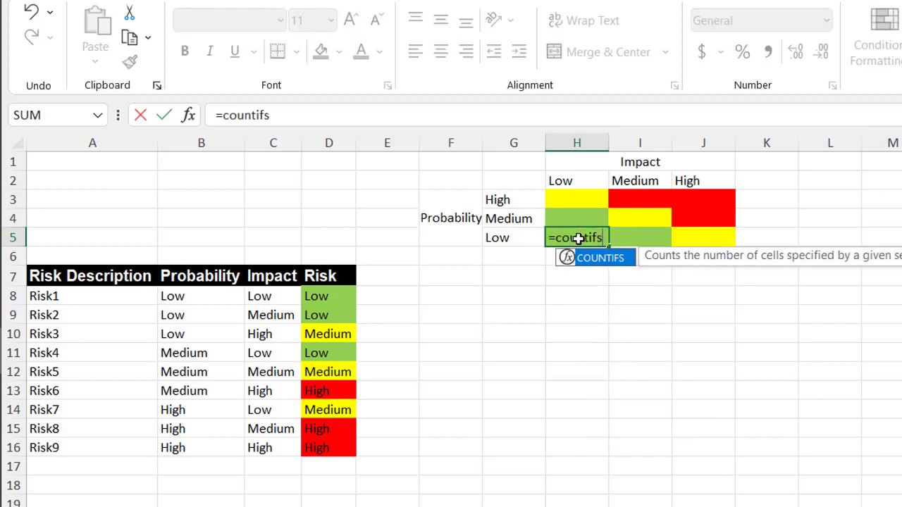
{"action": "key", "text": "Tab"}
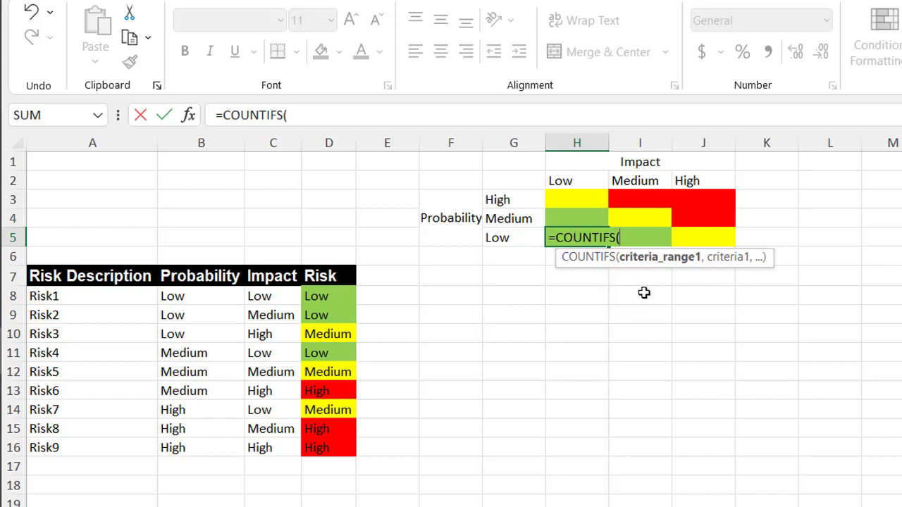
{"action": "left_click", "coordinate": [193, 139]}
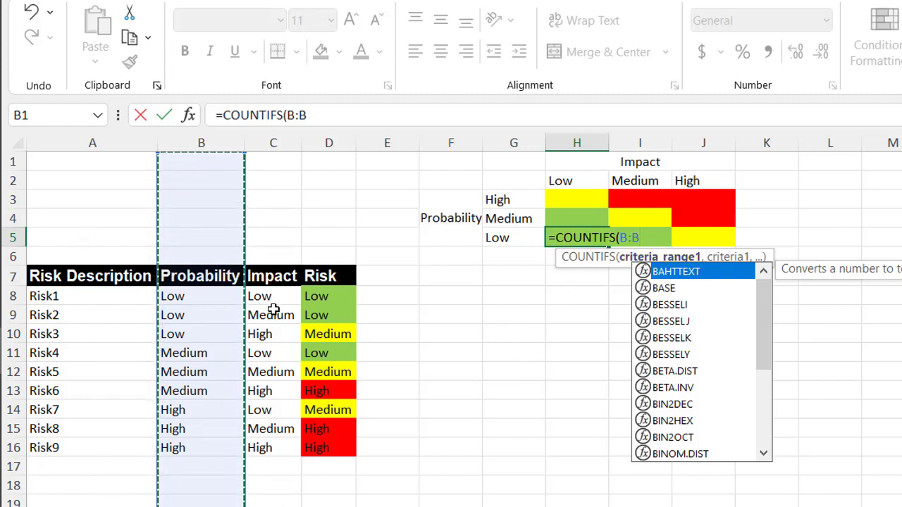
{"action": "type", "text": ","}
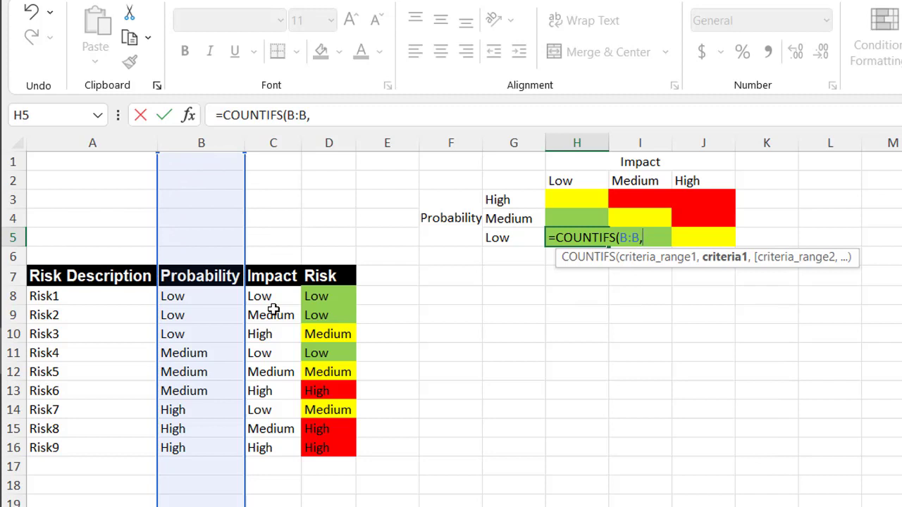
{"action": "left_click", "coordinate": [511, 237]}
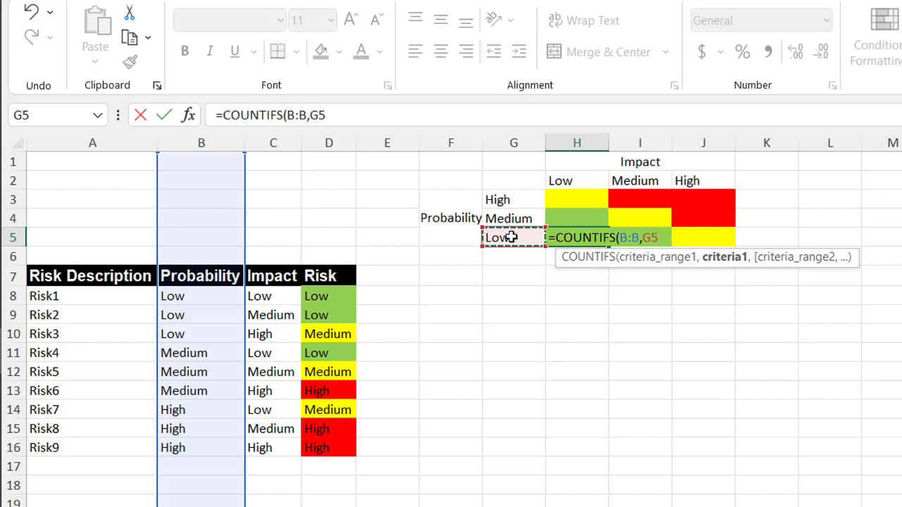
{"action": "type", "text": ","}
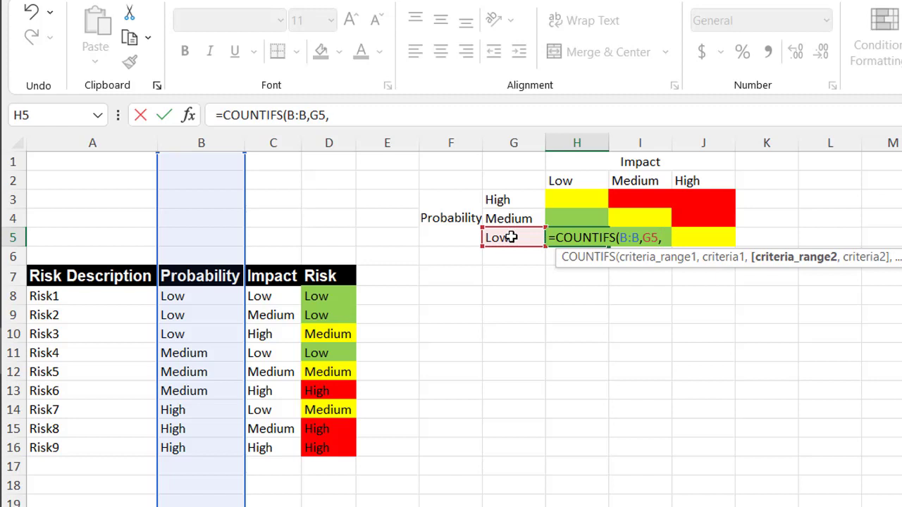
{"action": "left_click", "coordinate": [269, 143]}
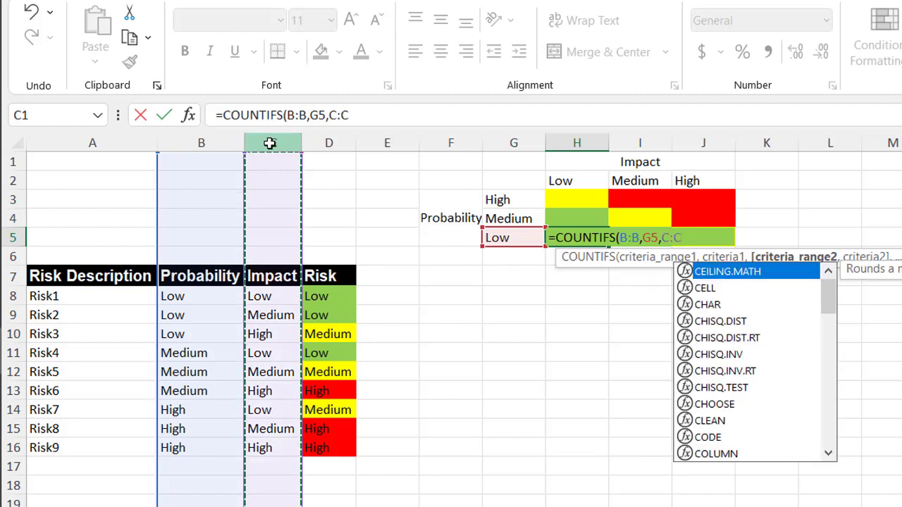
{"action": "type", "text": ","}
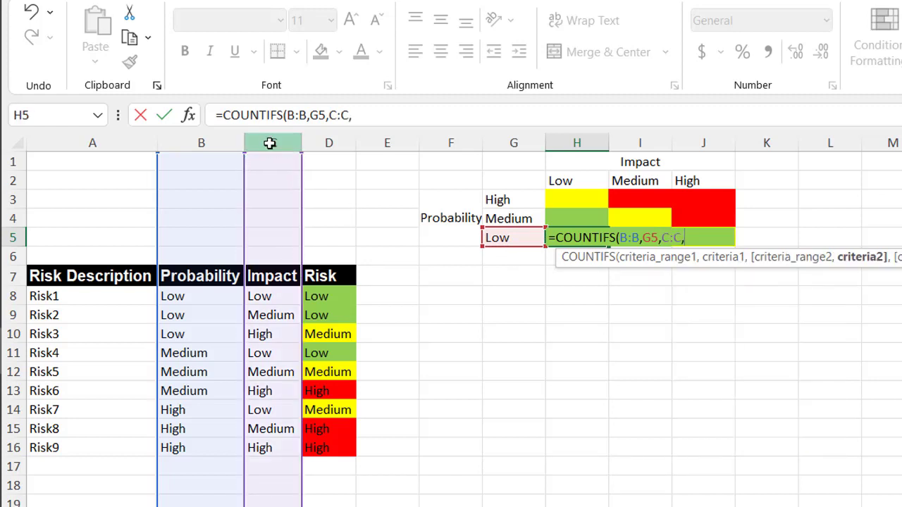
{"action": "left_click", "coordinate": [573, 178]}
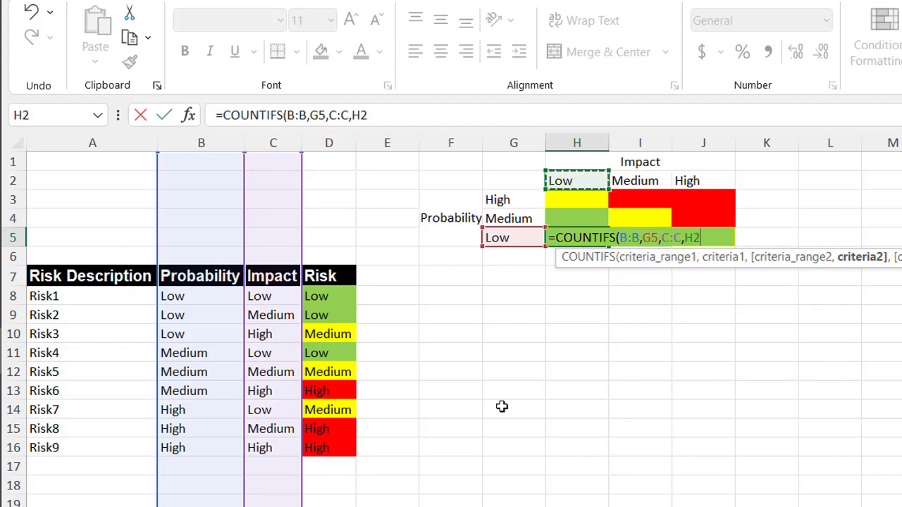
{"action": "key", "text": "Return"}
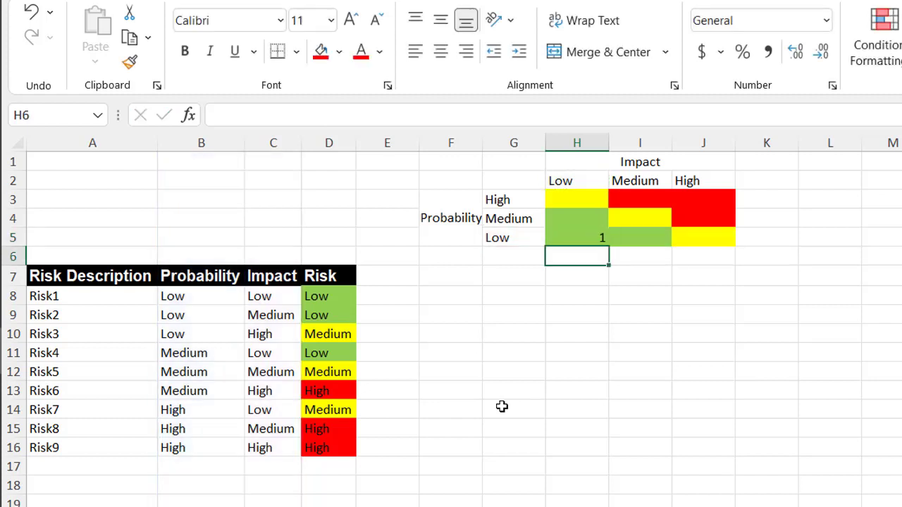
{"action": "left_click", "coordinate": [577, 240]}
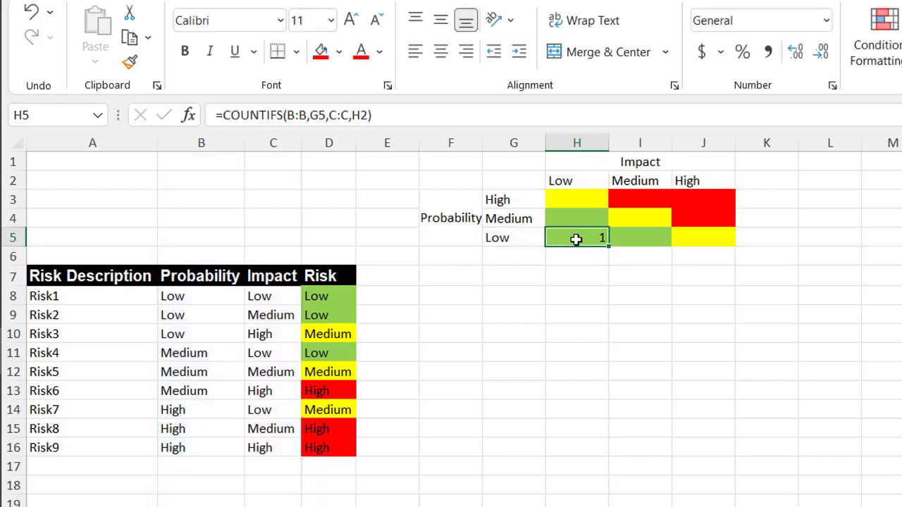
Enter =COUNTIFS(B:B,G3,C:C,J2) in J3 to count the risks with High probability and High impact
{"action": "double_click", "coordinate": [704, 200]}
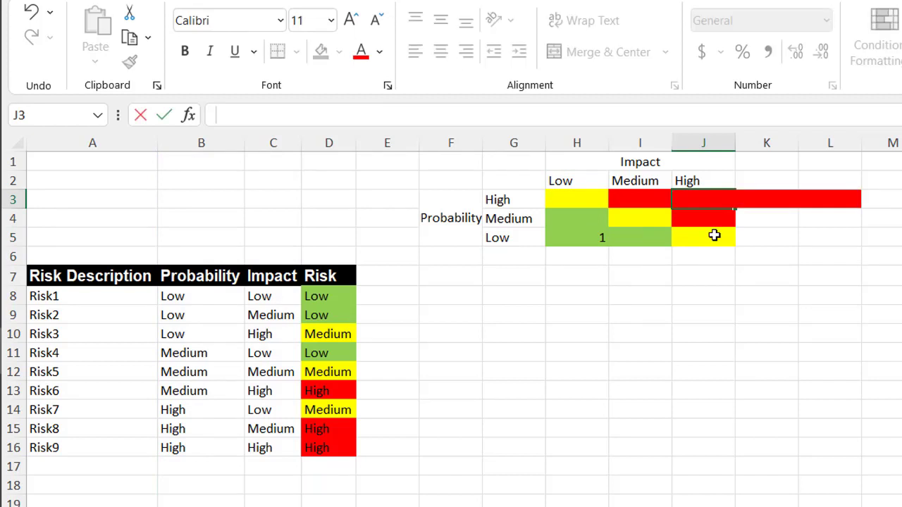
{"action": "type", "text": "=coun"}
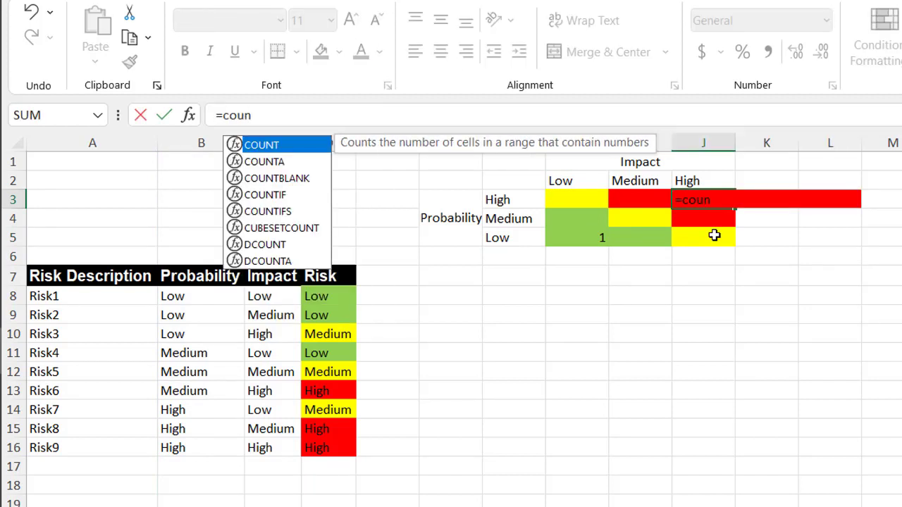
{"action": "type", "text": "tifs"}
{"action": "key", "text": "Tab"}
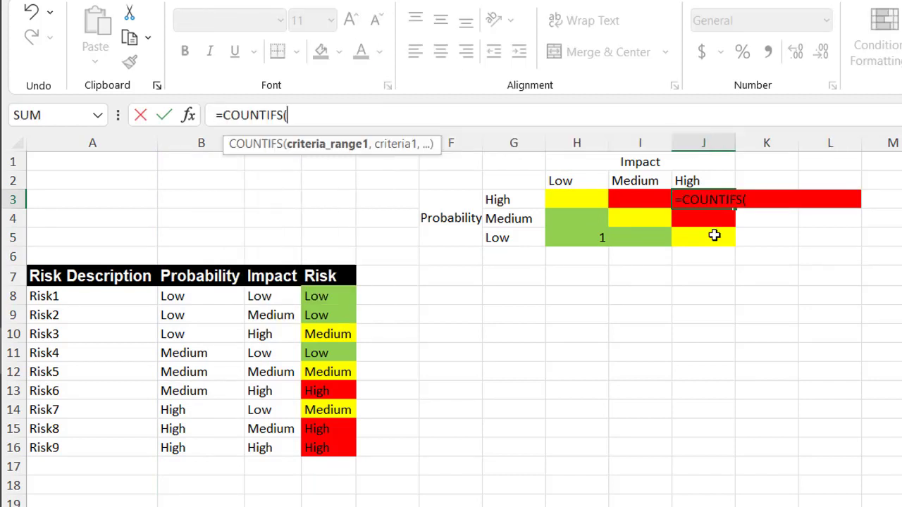
{"action": "left_click", "coordinate": [187, 143]}
{"action": "type", "text": ","}
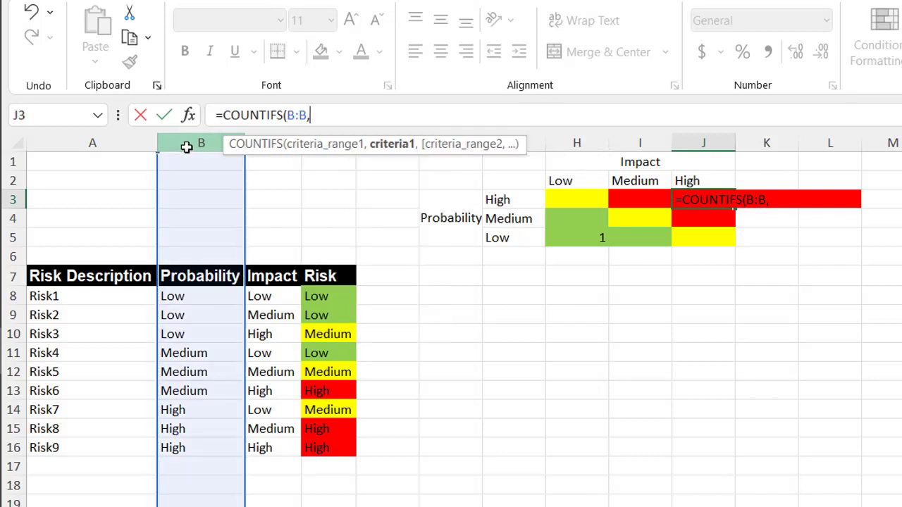
{"action": "left_click", "coordinate": [511, 200]}
{"action": "type", "text": ","}
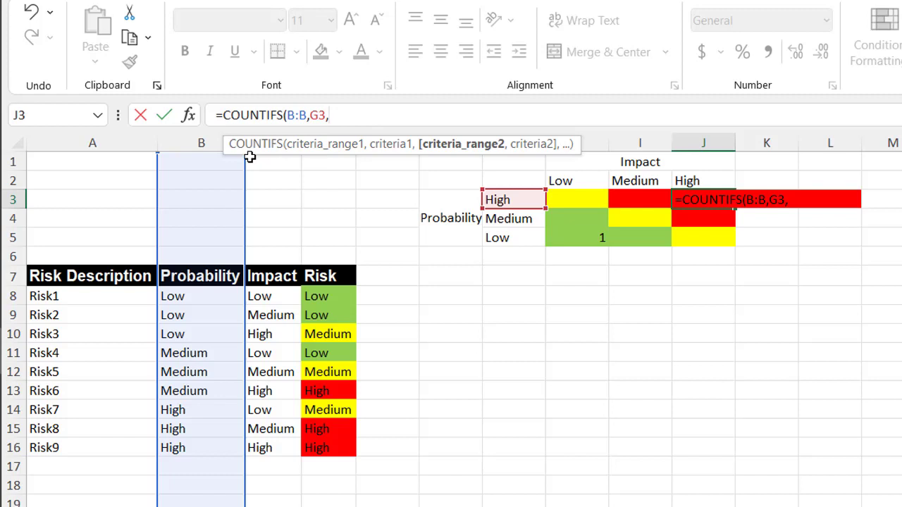
{"action": "left_click_drag", "start_coordinate": [248, 153], "coordinate": [393, 83]}
{"action": "left_click", "coordinate": [273, 142]}
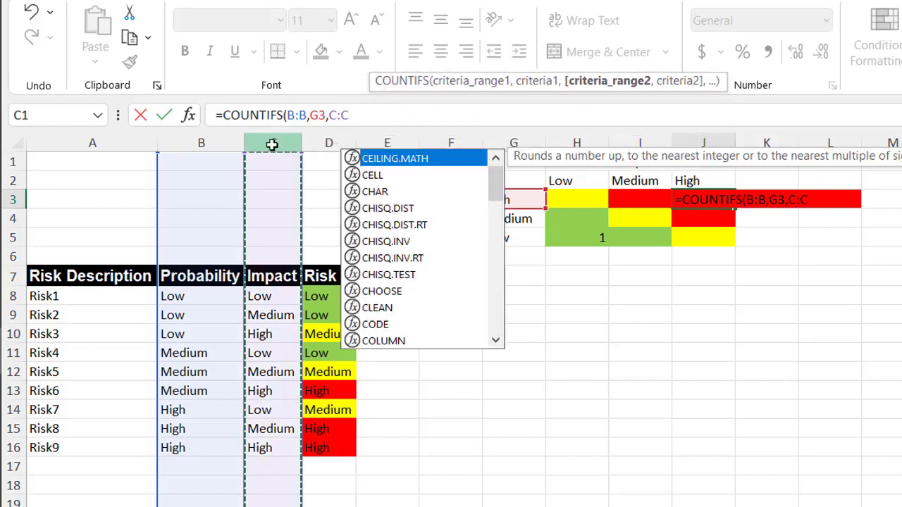
{"action": "type", "text": ","}
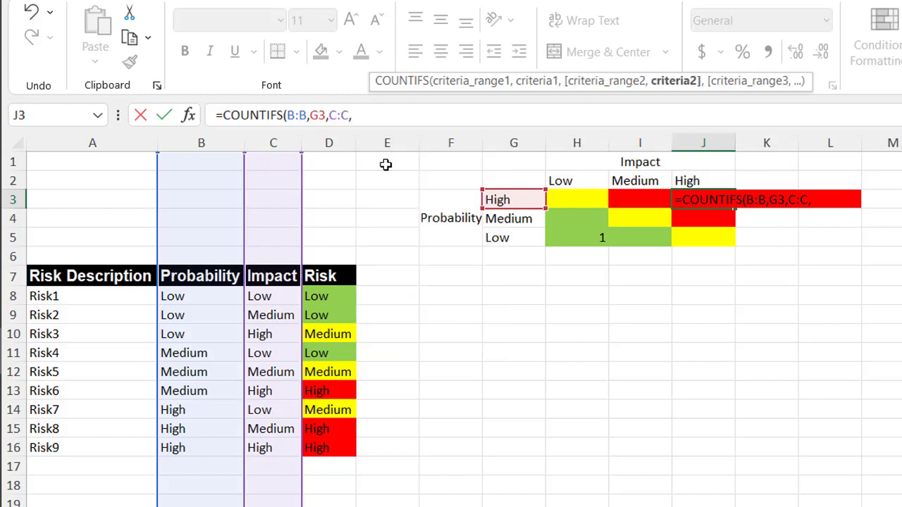
{"action": "left_click", "coordinate": [705, 177]}
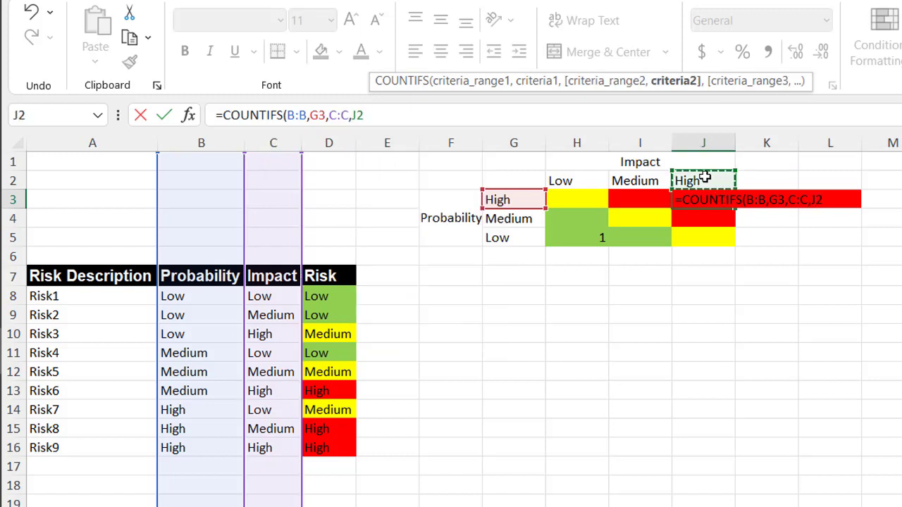
{"action": "key", "text": "Return"}
{"action": "left_click", "coordinate": [724, 198]}
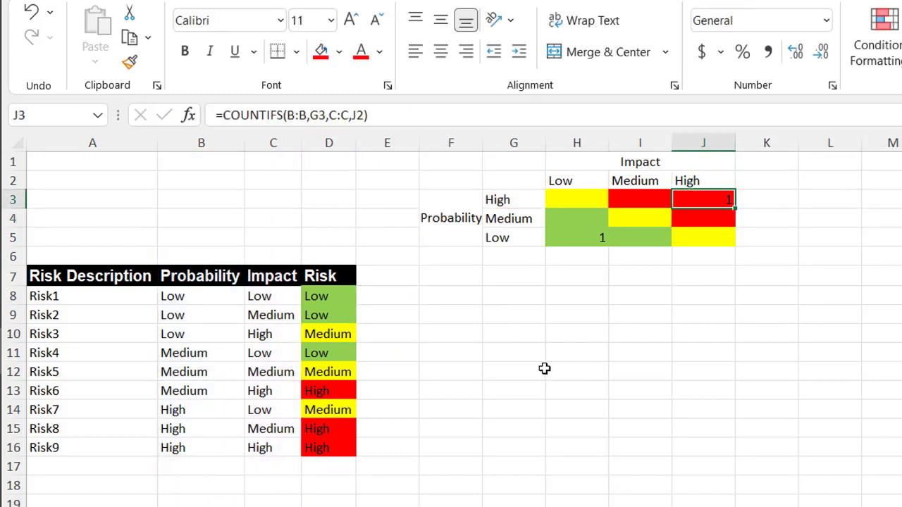
Test the matrix count by switching Risk9's impact in C16 to Low and back to High
{"action": "left_click", "coordinate": [334, 448]}
{"action": "left_click", "coordinate": [278, 448]}
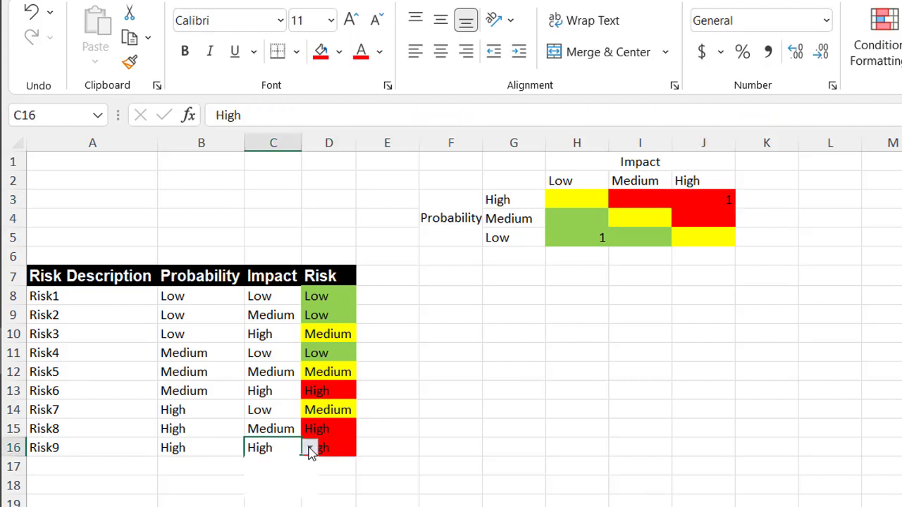
{"action": "left_click", "coordinate": [310, 448]}
{"action": "left_click", "coordinate": [268, 464]}
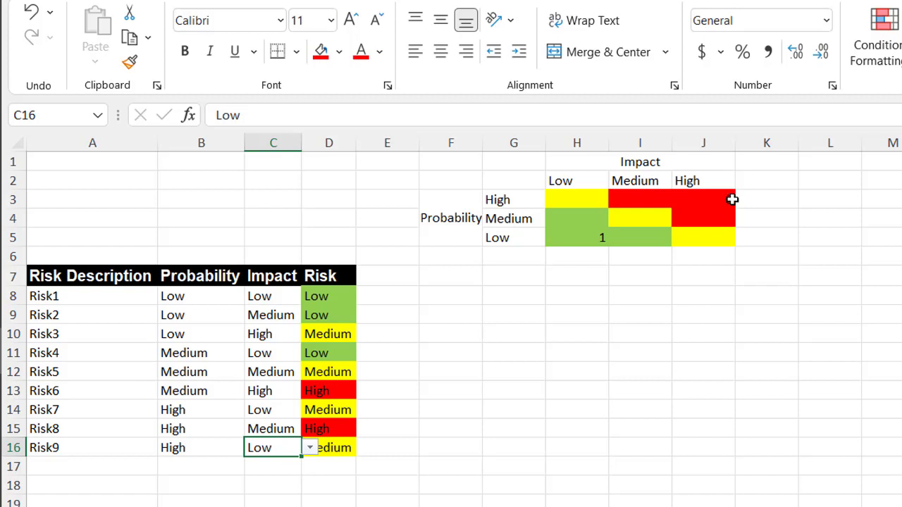
{"action": "left_click", "coordinate": [309, 449]}
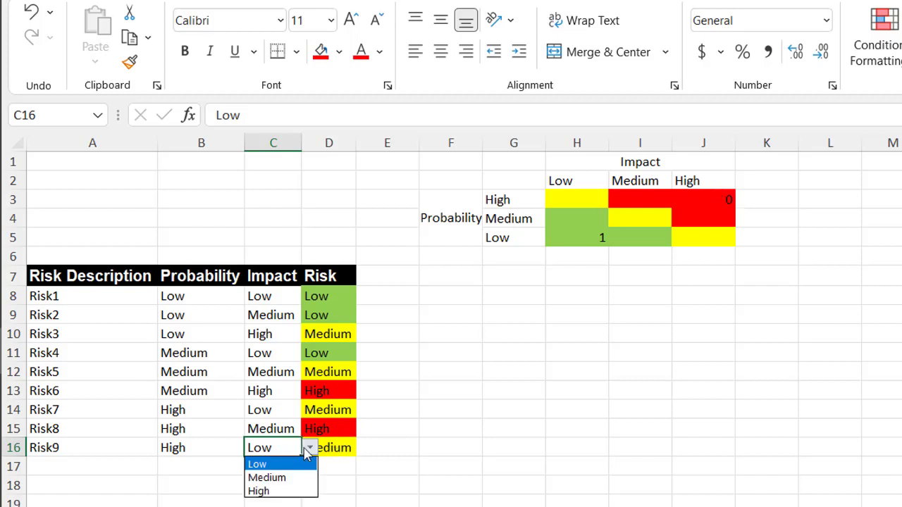
{"action": "left_click", "coordinate": [281, 490]}
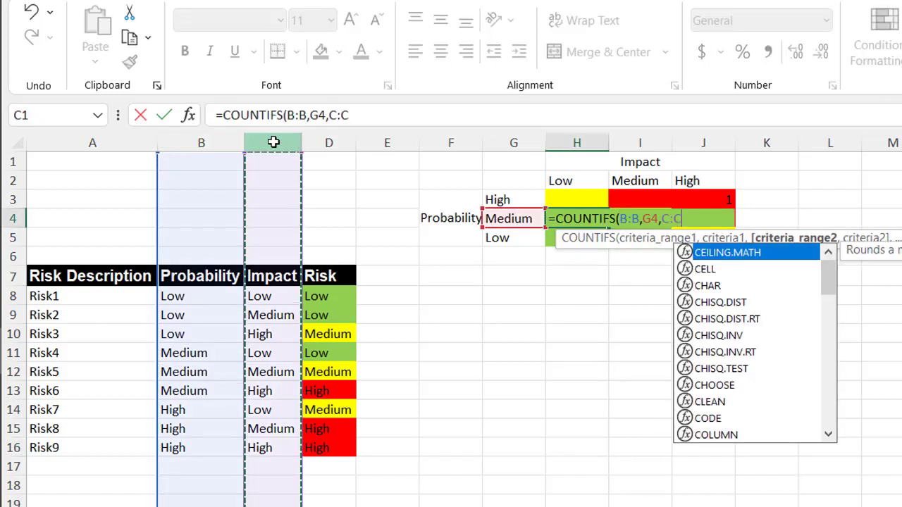
Enter =COUNTIFS(B:B,G3,C:C,H2) in H3 to count the risks with High probability and Low impact
{"action": "left_click", "coordinate": [568, 200]}
{"action": "type", "text": "=ocuntifs"}
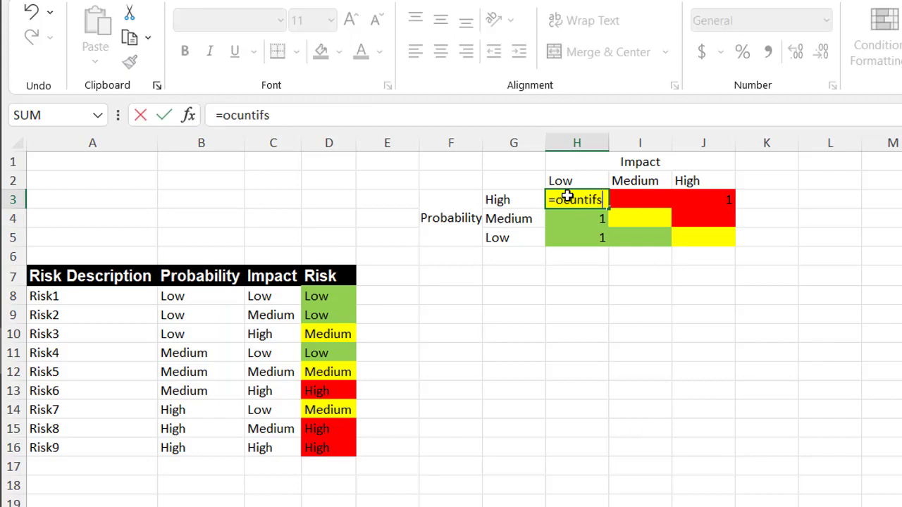
{"action": "key", "text": "BackSpace"}
{"action": "key", "text": "BackSpace"}
{"action": "key", "text": "BackSpace"}
{"action": "key", "text": "BackSpace"}
{"action": "key", "text": "BackSpace"}
{"action": "key", "text": "BackSpace"}
{"action": "key", "text": "BackSpace"}
{"action": "key", "text": "BackSpace"}
{"action": "type", "text": "countifs("}
{"action": "left_click", "coordinate": [201, 143]}
{"action": "left_click", "coordinate": [514, 199]}
{"action": "key", "text": "Return"}
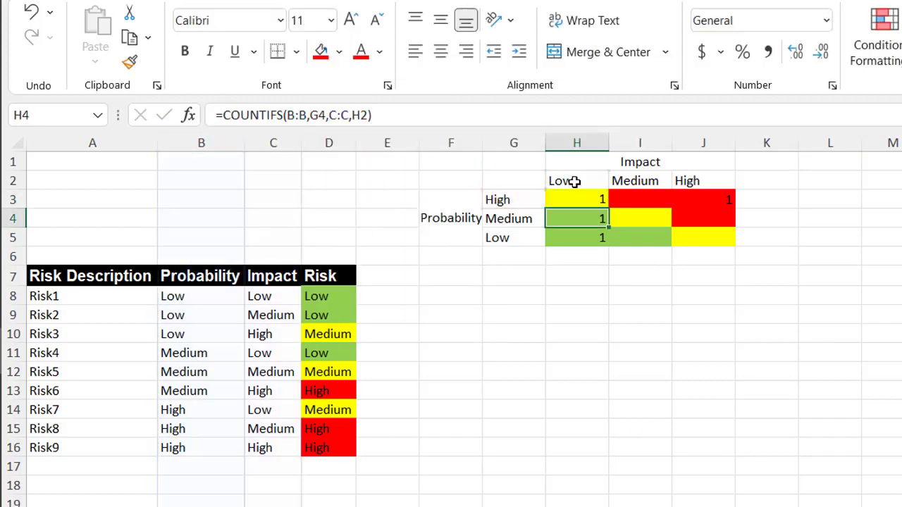
Enter COUNTIFS formulas in I5 and J5 counting Low-probability risks with Medium and High impact, using =COUNTIFS(B:B,G5,C:C,I2) in I5
{"action": "left_click", "coordinate": [635, 238]}
{"action": "type", "text": "=COUNTIFS("}
{"action": "left_click", "coordinate": [201, 143]}
{"action": "type", "text": ","}
{"action": "left_click", "coordinate": [514, 237]}
{"action": "type", "text": ","}
{"action": "left_click", "coordinate": [273, 143]}
{"action": "type", "text": ",C:C,"}
{"action": "key", "text": "Tab"}
{"action": "type", "text": "=COUNTIFS("}
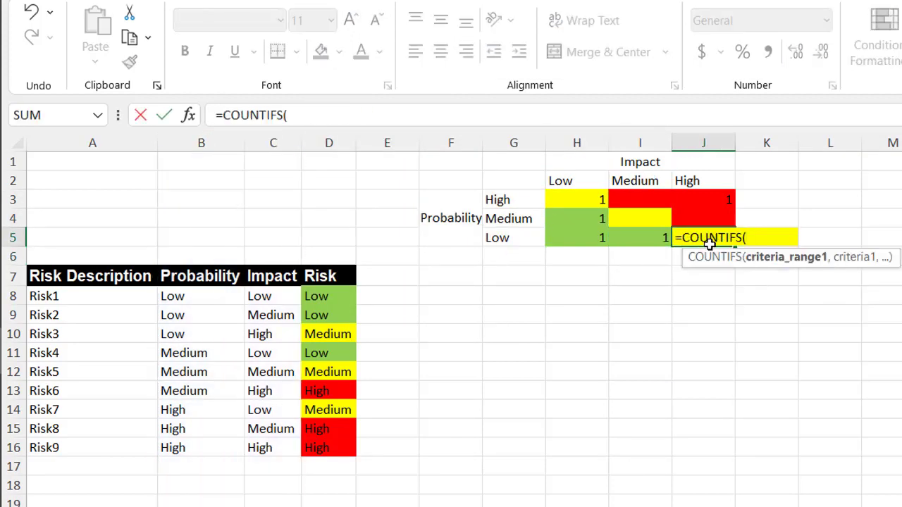
{"action": "key", "text": "Return"}
Enter =COUNTIFS(B:B,G4,C:C,I2) in I4 to count the risks with Medium probability and Medium impact
{"action": "left_click", "coordinate": [640, 218]}
{"action": "type", "text": "=countifs("}
{"action": "left_click", "coordinate": [514, 219]}
{"action": "key", "text": "Return"}
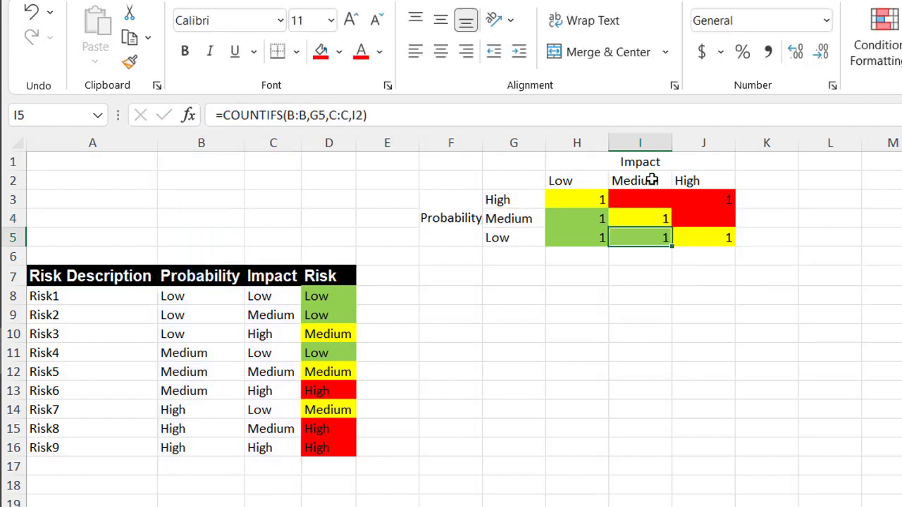
Enter a COUNTIFS formula in J4 over columns B and C counting risks with Medium probability and High impact
{"action": "left_click", "coordinate": [703, 218]}
{"action": "type", "text": "=COUNTIFS("}
{"action": "left_click", "coordinate": [189, 144]}
{"action": "left_click", "coordinate": [514, 219]}
{"action": "left_click", "coordinate": [273, 143]}
{"action": "key", "text": "Return"}
Enter a COUNTIFS formula in I3 over columns B and C counting risks with High probability and Medium impact
{"action": "left_click", "coordinate": [640, 200]}
{"action": "type", "text": "=countifs("}
{"action": "left_click", "coordinate": [514, 200]}
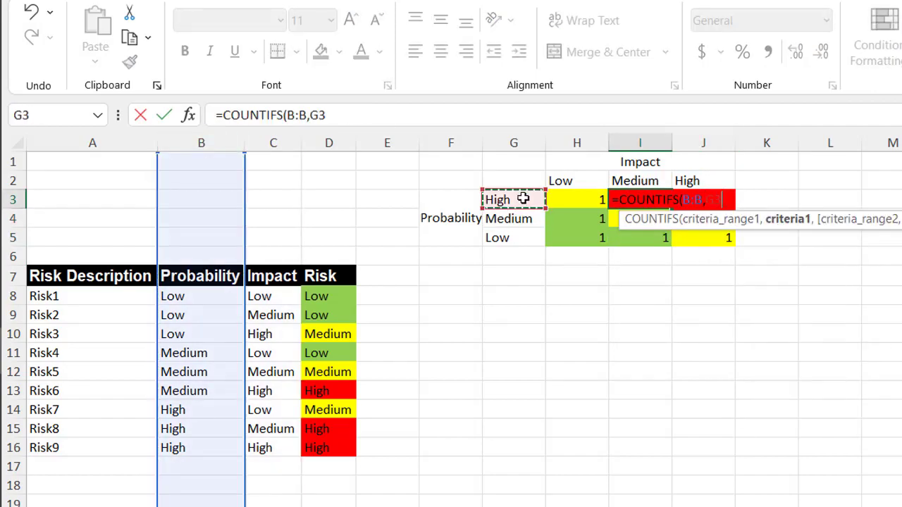
{"action": "key", "text": "Return"}
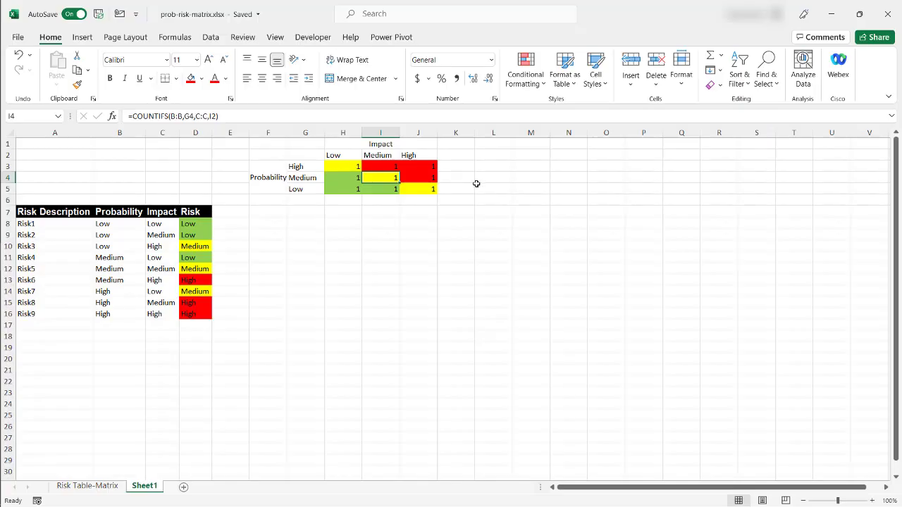
Select matrix cell H3 and display the sheet's formulas instead of their results to review the COUNTIFS references
{"action": "left_click", "coordinate": [481, 223]}
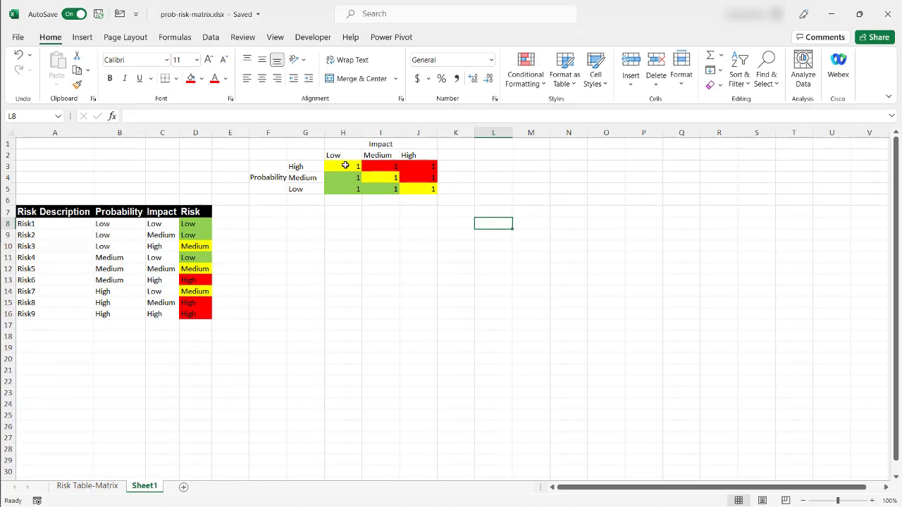
{"action": "left_click", "coordinate": [346, 165]}
{"action": "left_click", "coordinate": [389, 167]}
{"action": "left_click", "coordinate": [348, 167]}
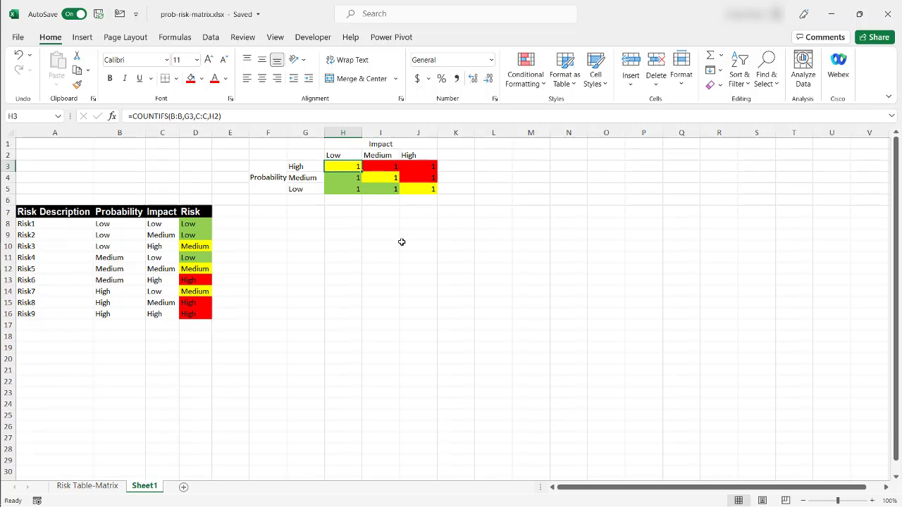
{"action": "key", "text": "ctrl+grave"}
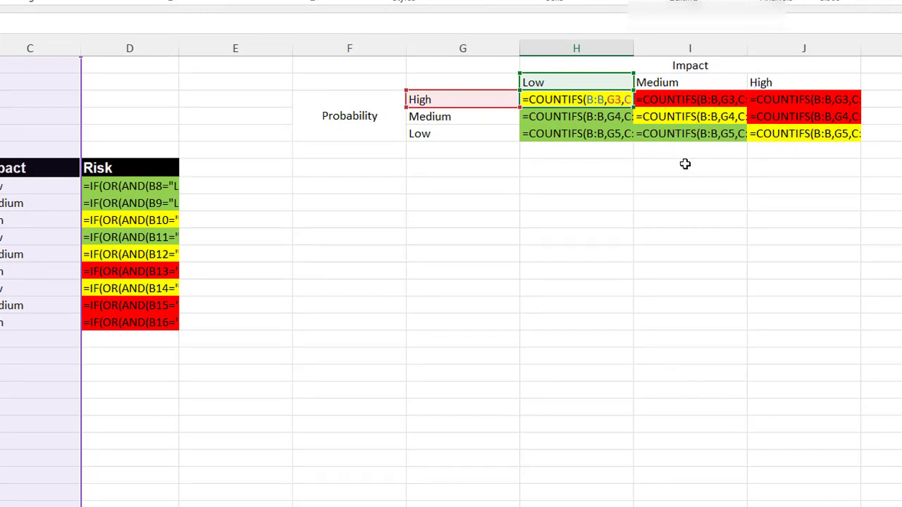
Switch the sheet back to showing formula results and apply all borders to G3:J5, the probability levels and matrix counts
{"action": "key", "text": "ctrl+grave"}
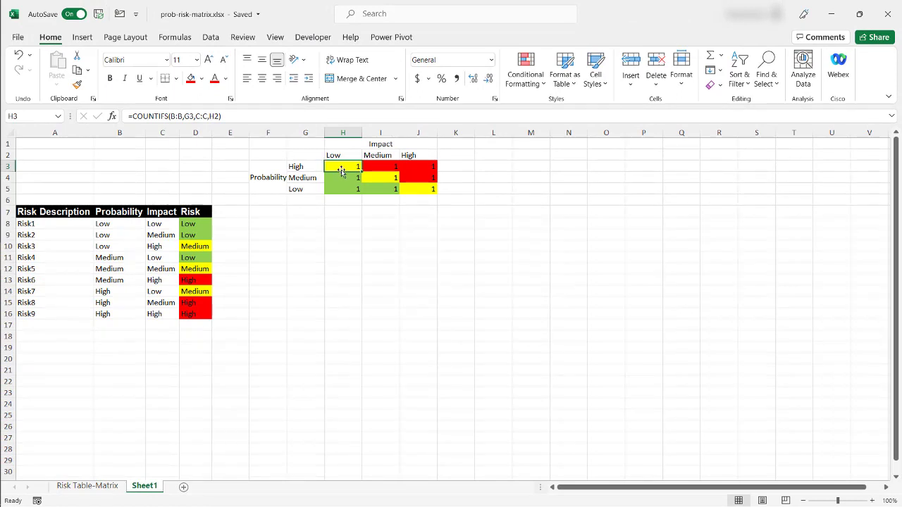
{"action": "left_click_drag", "start_coordinate": [418, 187], "coordinate": [418, 188]}
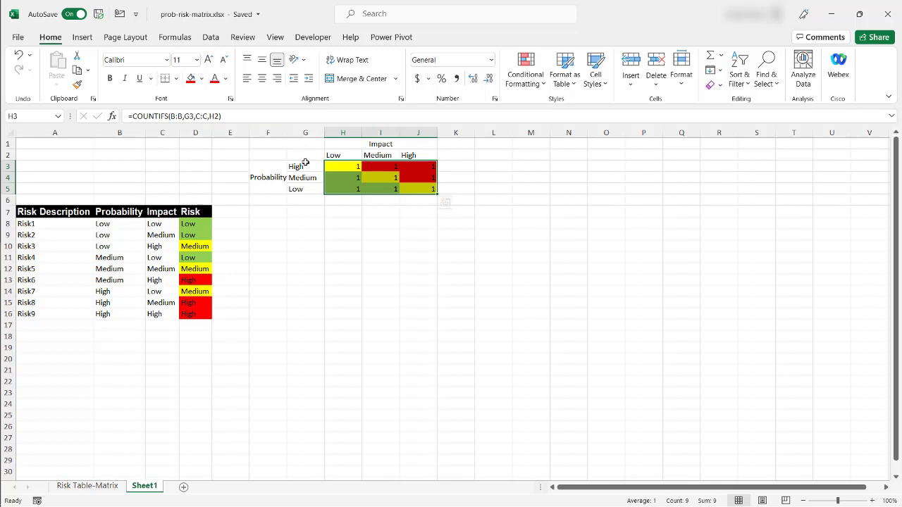
{"action": "left_click_drag", "start_coordinate": [302, 167], "coordinate": [416, 188]}
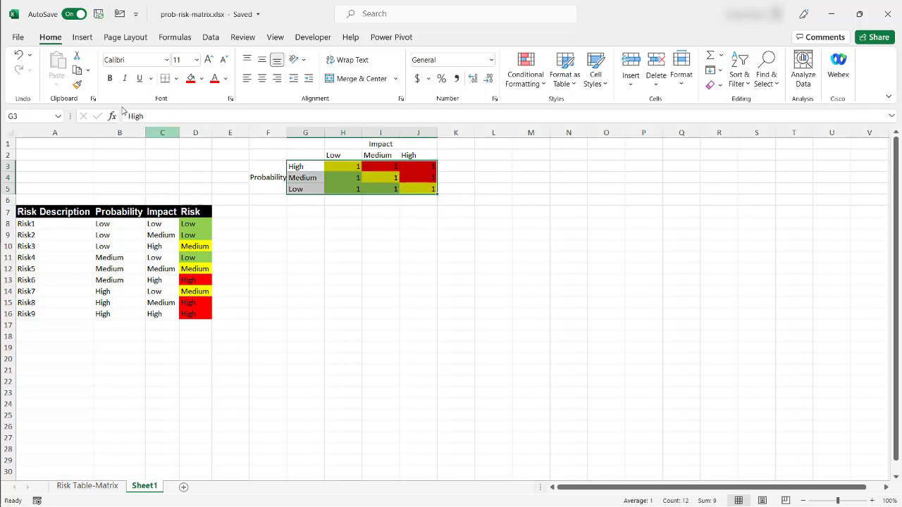
{"action": "left_click", "coordinate": [176, 79]}
{"action": "left_click", "coordinate": [202, 198]}
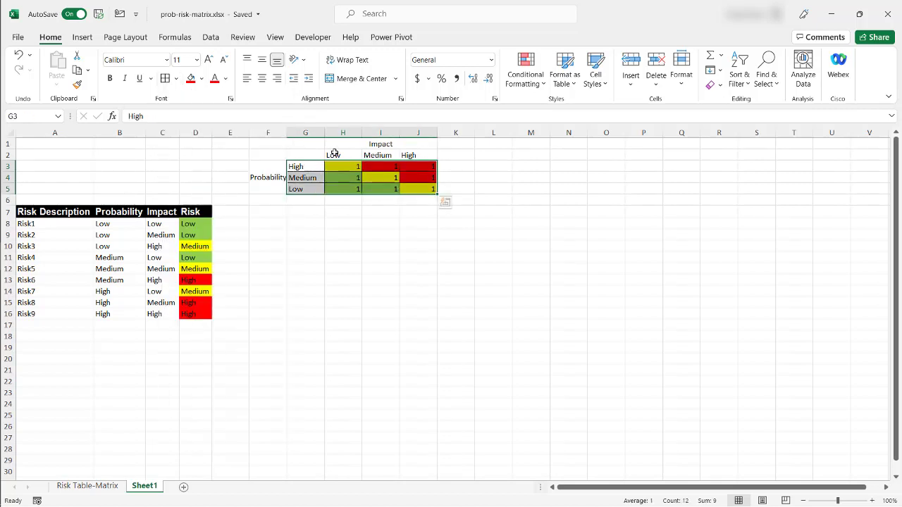
Apply all borders to the impact level headings in H2:J2, the merged Impact heading and the merged Probability label
{"action": "left_click_drag", "start_coordinate": [334, 155], "coordinate": [400, 155]}
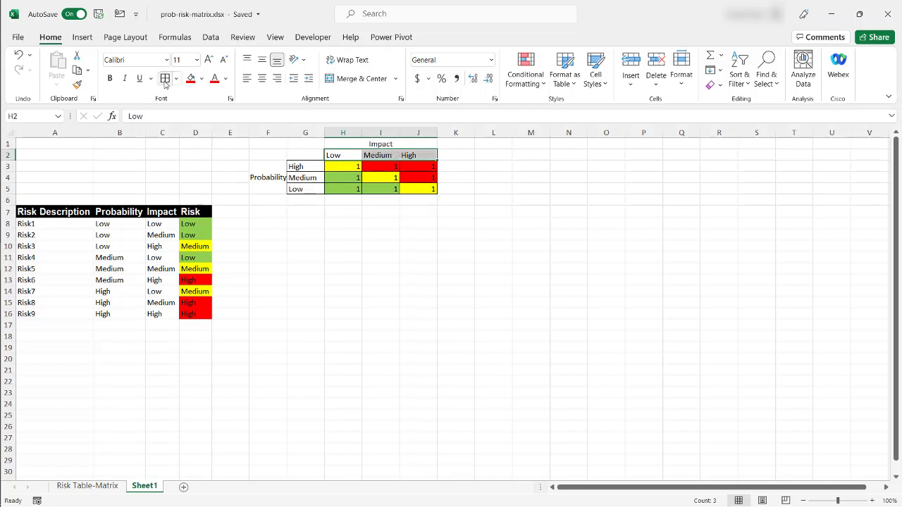
{"action": "left_click_drag", "start_coordinate": [338, 145], "coordinate": [416, 146]}
{"action": "left_click", "coordinate": [362, 79]}
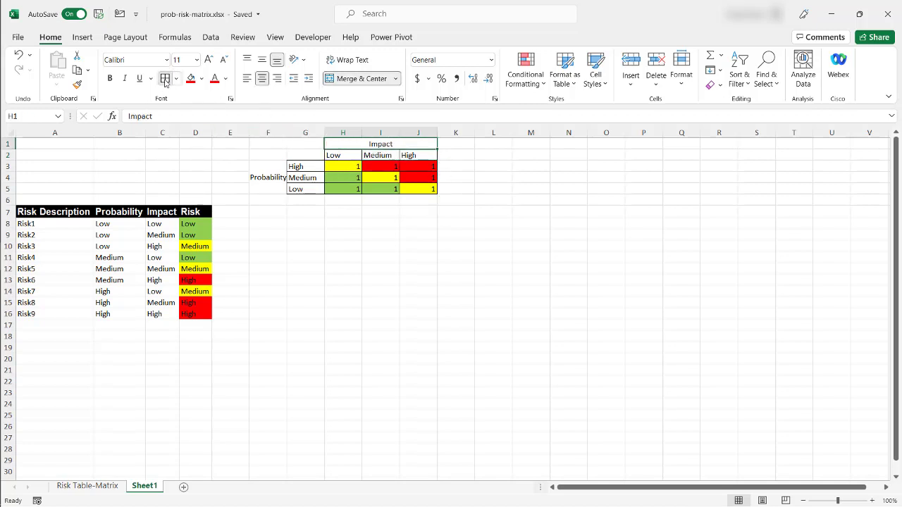
{"action": "left_click", "coordinate": [274, 172]}
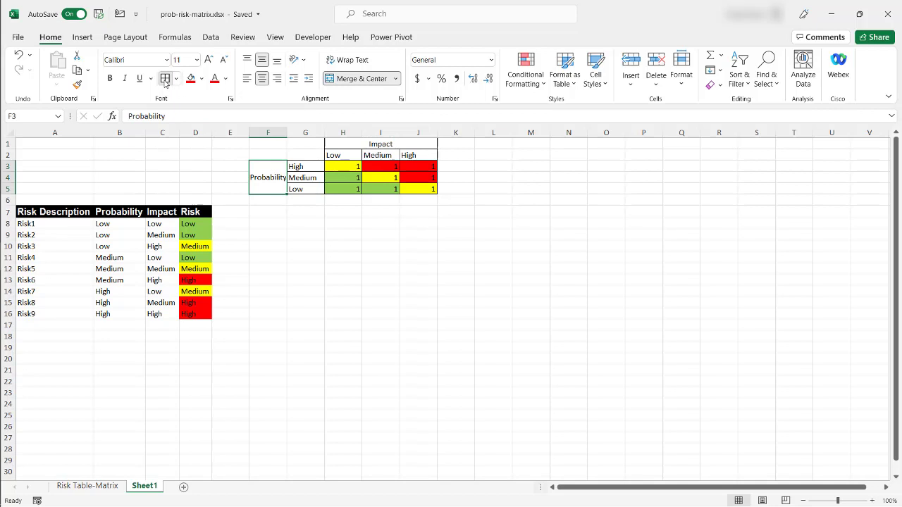
{"action": "left_click", "coordinate": [354, 260]}
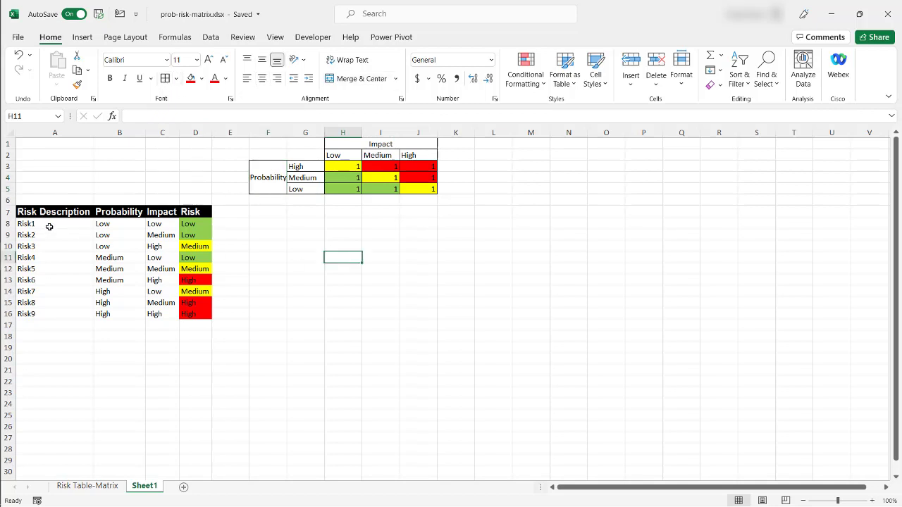
Convert the risk list A7:D16 into a table with headers and turn off its banded rows
{"action": "left_click", "coordinate": [83, 244]}
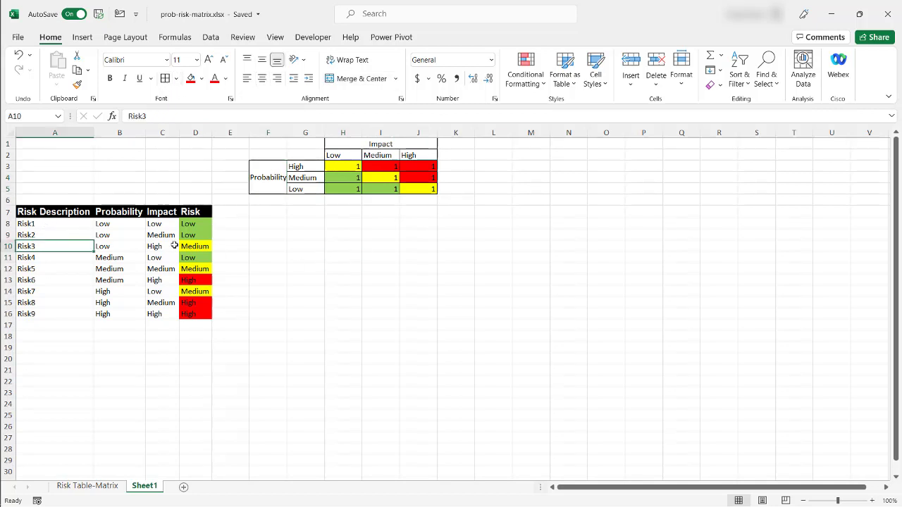
{"action": "key", "text": "ctrl+t"}
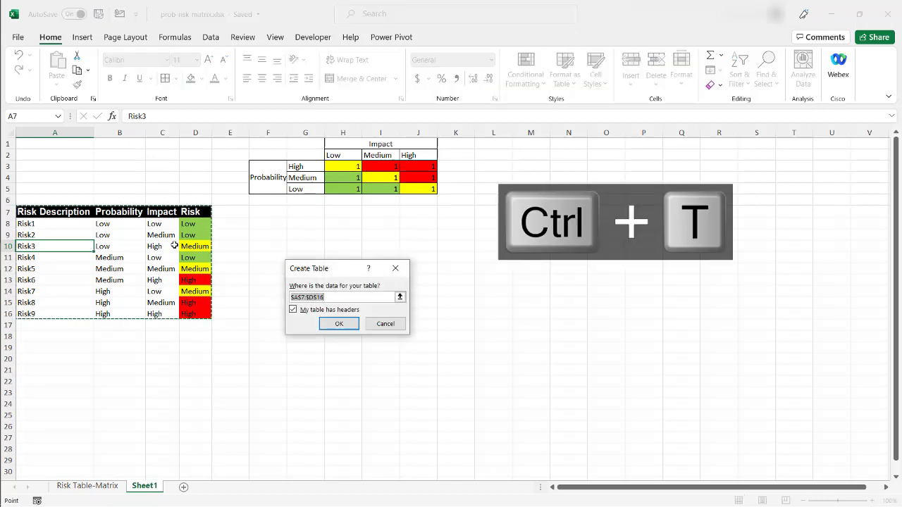
{"action": "left_click", "coordinate": [342, 322]}
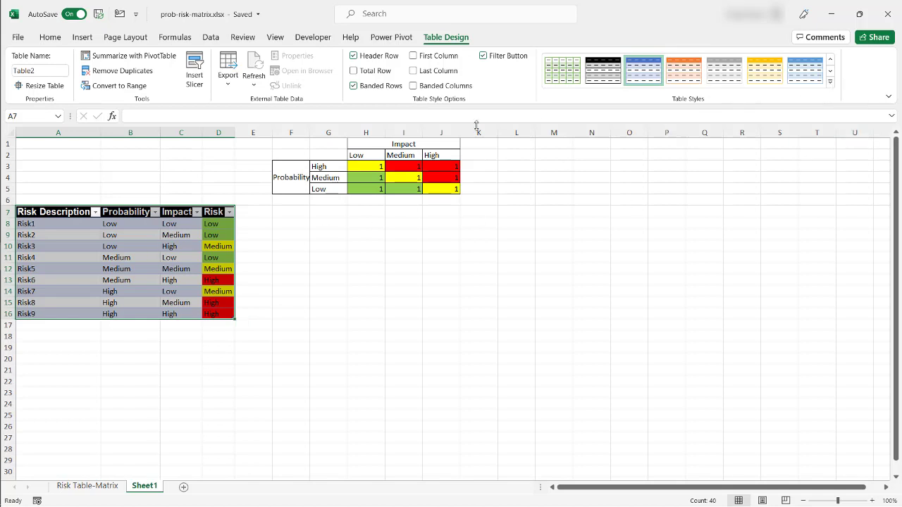
{"action": "left_click", "coordinate": [354, 86]}
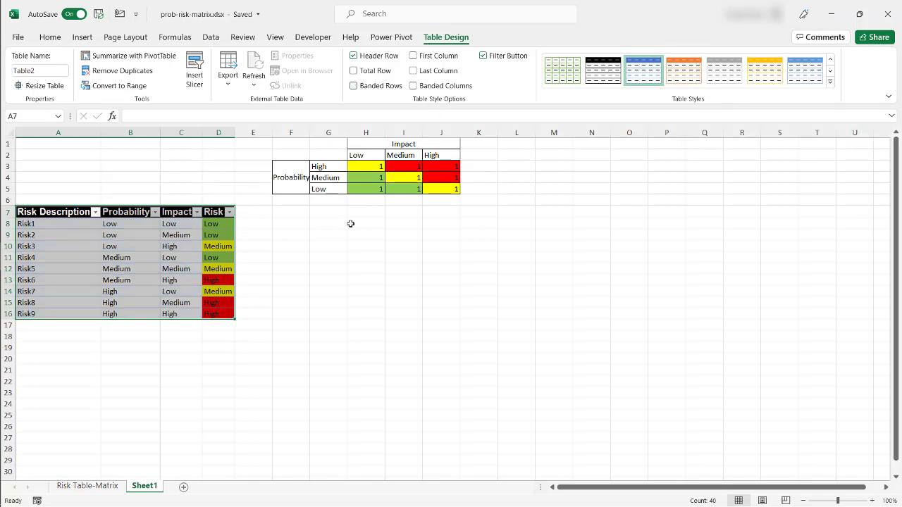
{"action": "left_click", "coordinate": [379, 370]}
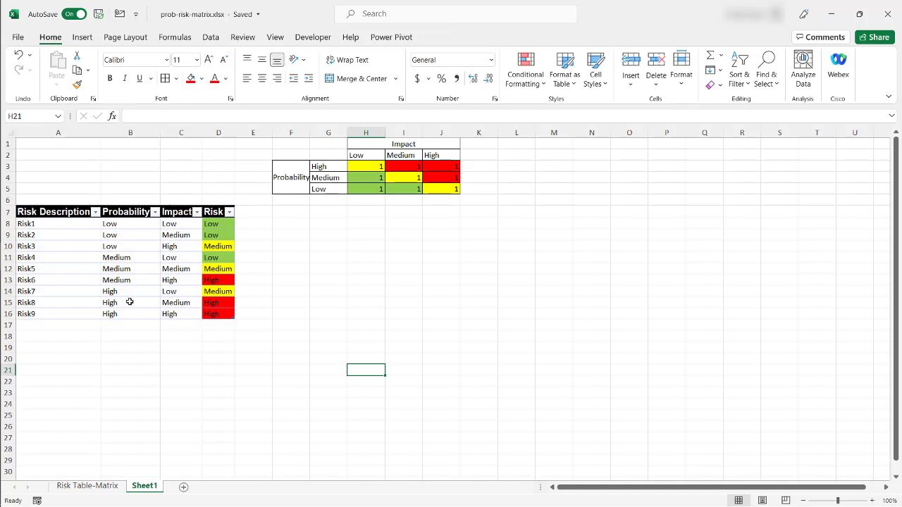
Append a new row at the end of the risk table and enter Risk10 as its description in A17
{"action": "left_click", "coordinate": [229, 315]}
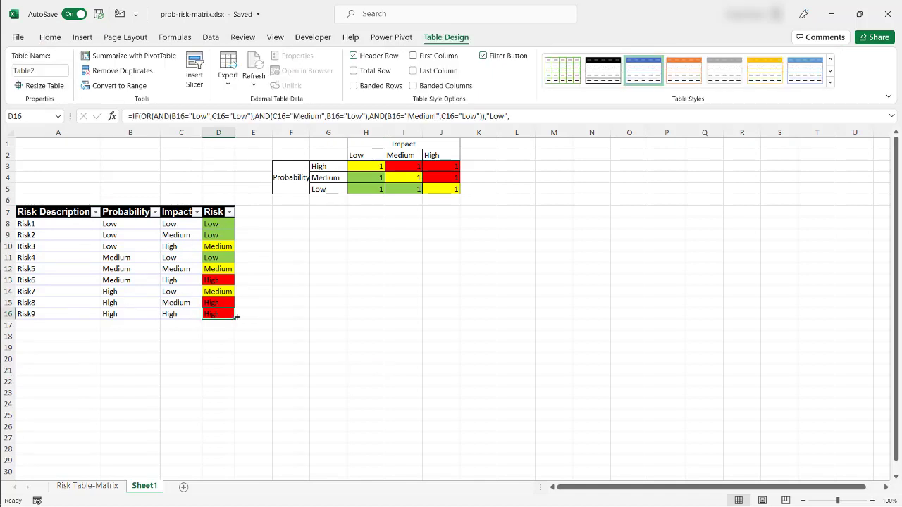
{"action": "key", "text": "Tab"}
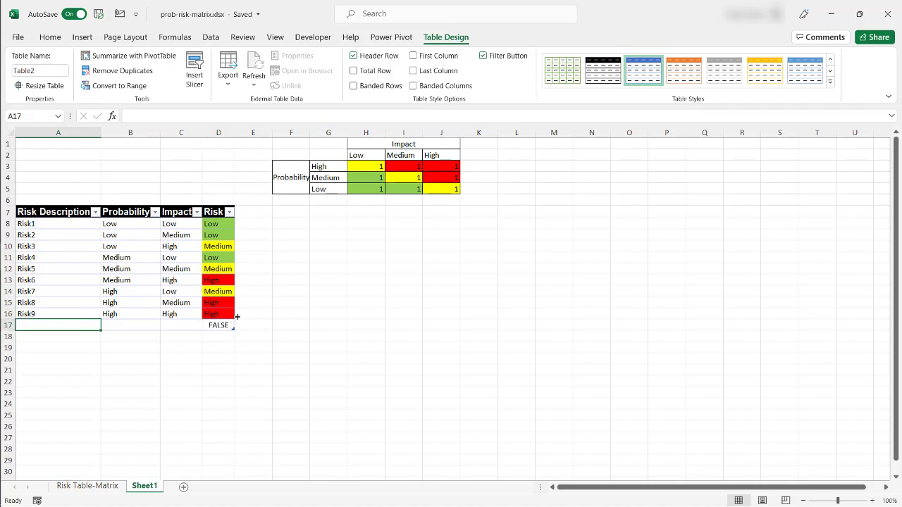
{"action": "type", "text": "Risk10"}
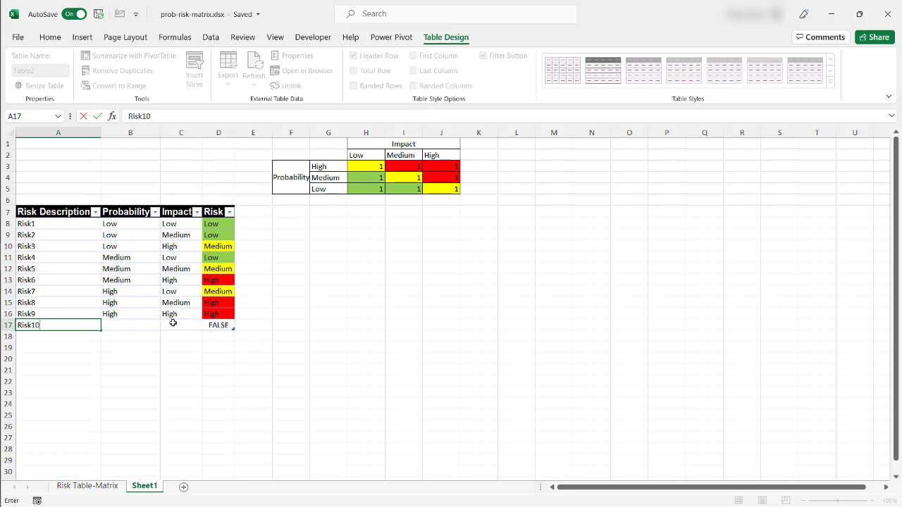
Set the Risk10 row's probability to Medium and impact to High, and check its cells through the Risk rating
{"action": "left_click", "coordinate": [137, 328]}
{"action": "left_click", "coordinate": [165, 325]}
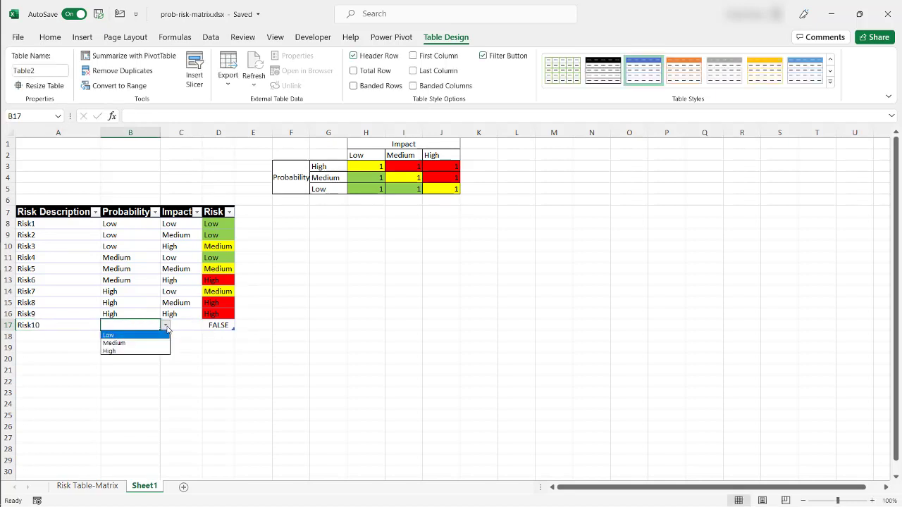
{"action": "left_click", "coordinate": [151, 344]}
{"action": "left_click", "coordinate": [176, 327]}
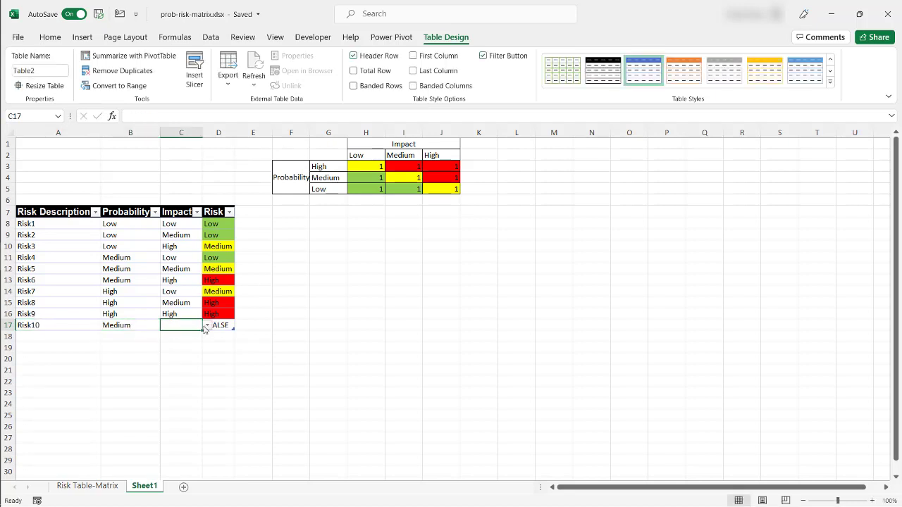
{"action": "left_click", "coordinate": [208, 327]}
{"action": "left_click", "coordinate": [192, 351]}
{"action": "left_click", "coordinate": [217, 327]}
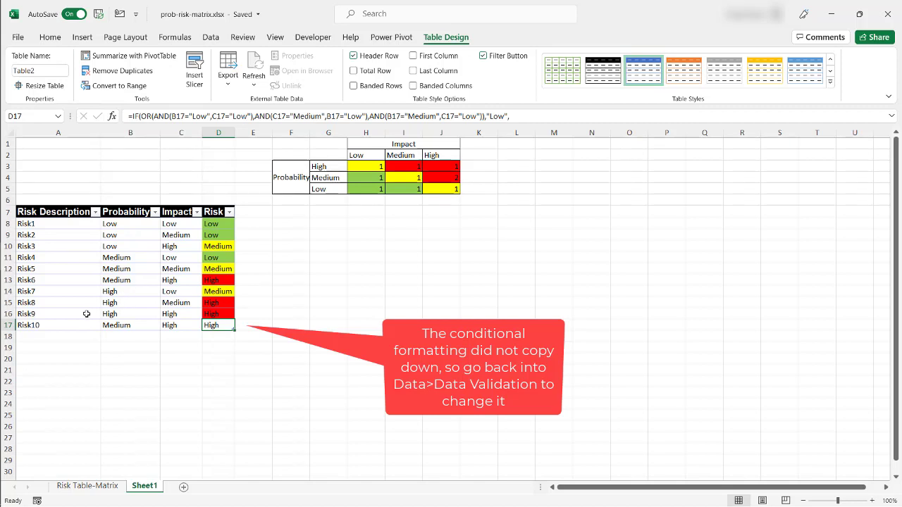
{"action": "left_click", "coordinate": [126, 325]}
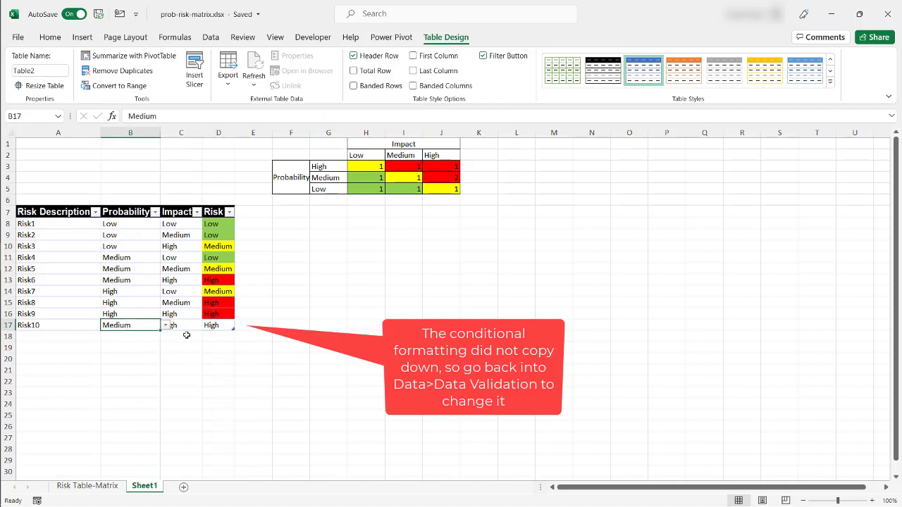
{"action": "left_click", "coordinate": [191, 328]}
{"action": "left_click", "coordinate": [230, 325]}
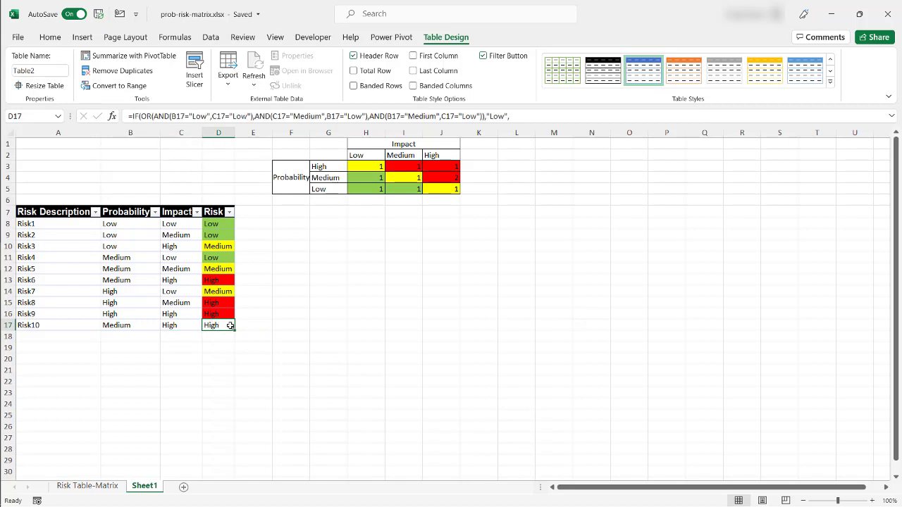
Freeze the rows above A8 so the matrix and table headers stay in view, and check this by scrolling
{"action": "left_click", "coordinate": [138, 277]}
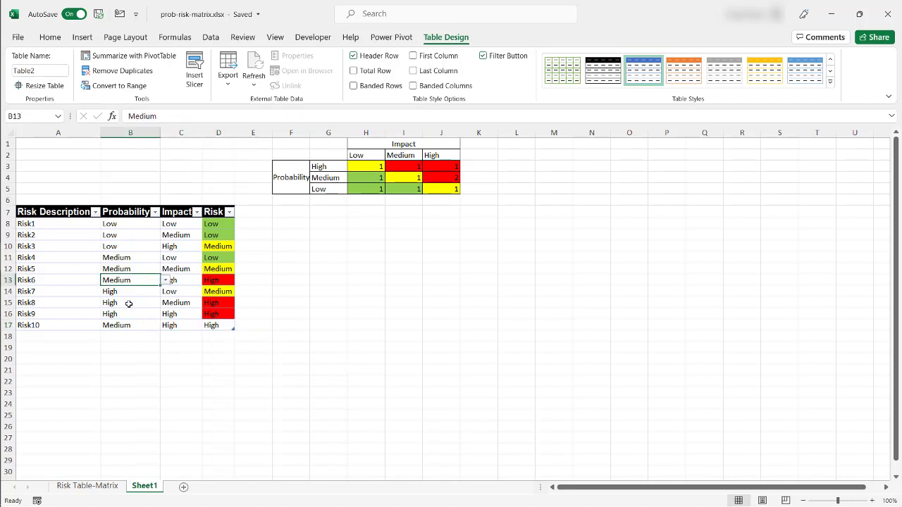
{"action": "scroll", "coordinate": [268, 300], "scroll_direction": "down", "scroll_amount": 7}
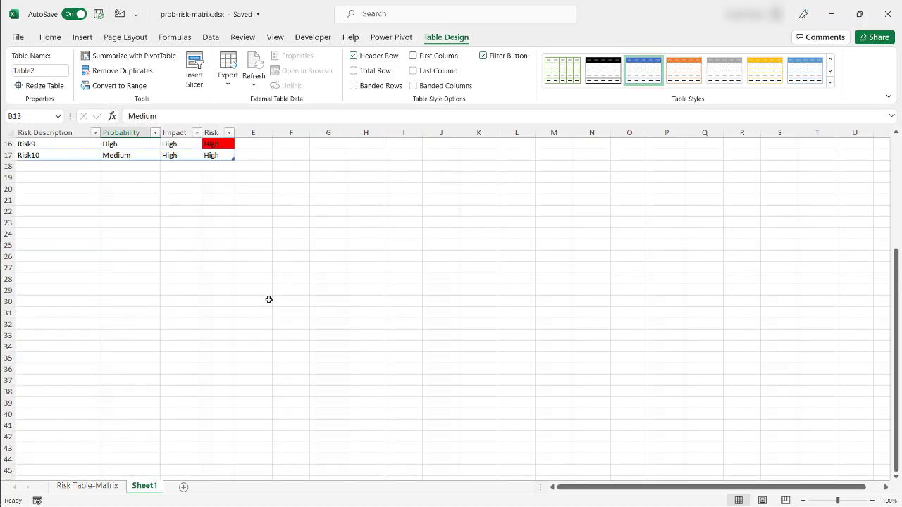
{"action": "scroll", "coordinate": [268, 300], "scroll_direction": "up", "scroll_amount": 7}
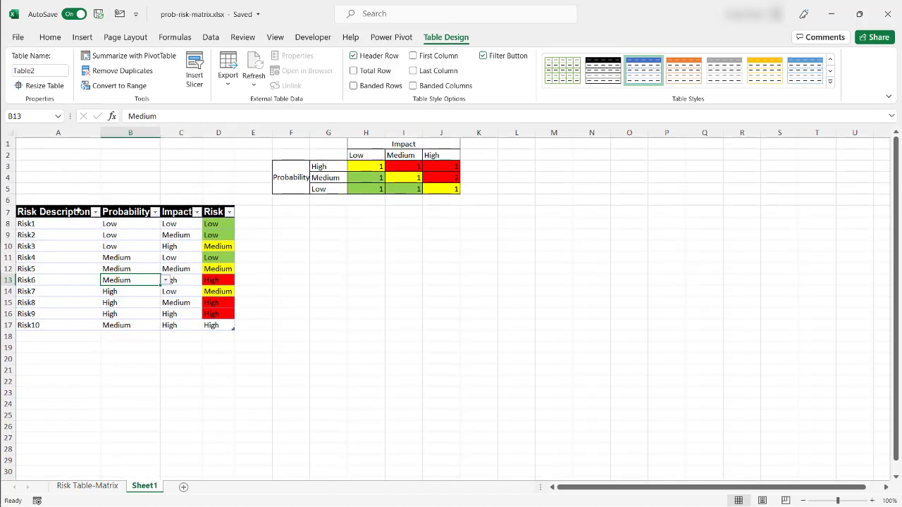
{"action": "left_click", "coordinate": [70, 223]}
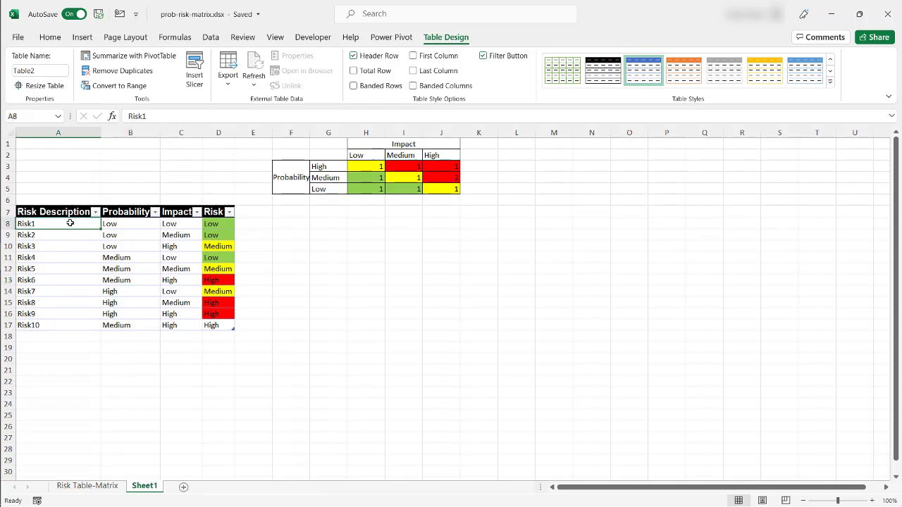
{"action": "left_click", "coordinate": [275, 37]}
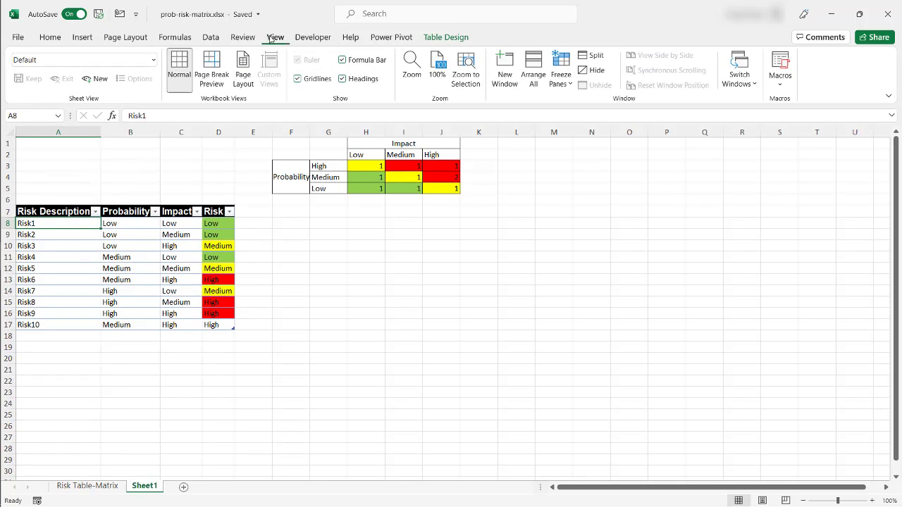
{"action": "left_click", "coordinate": [561, 76]}
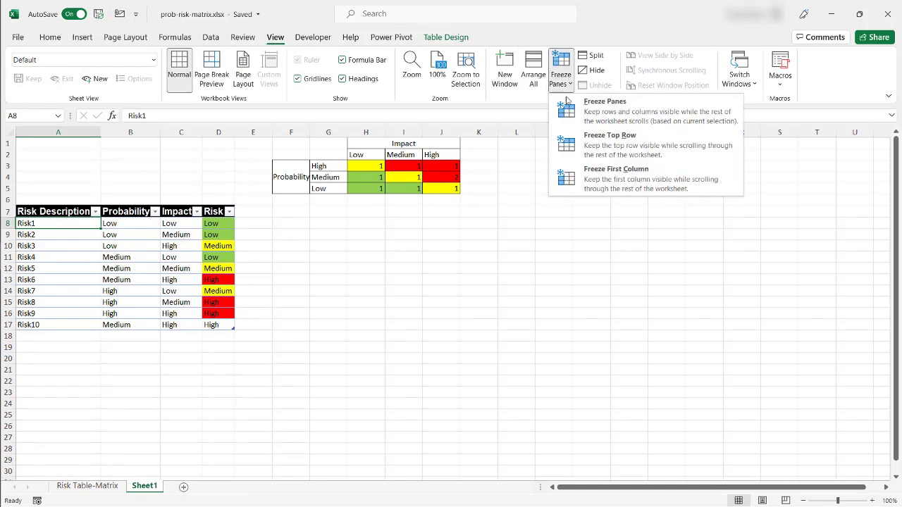
{"action": "left_click", "coordinate": [604, 105]}
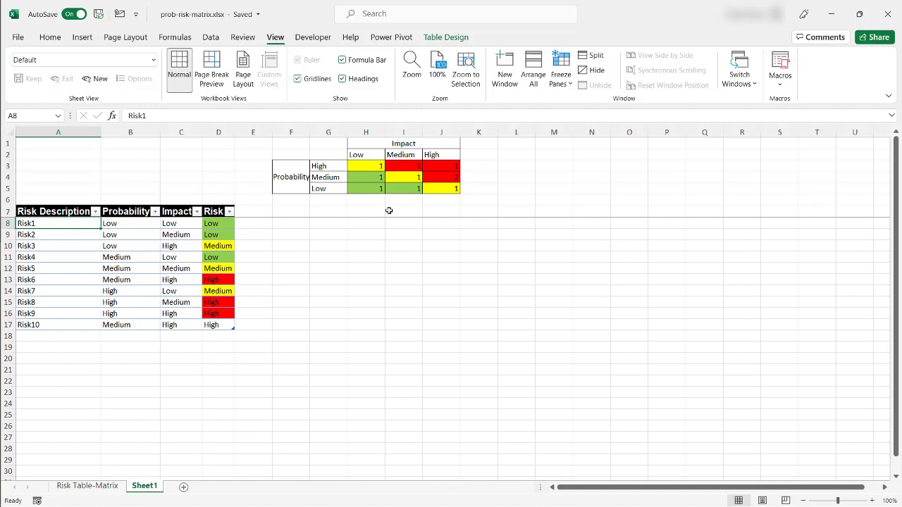
{"action": "scroll", "coordinate": [309, 316], "scroll_direction": "down", "scroll_amount": 11}
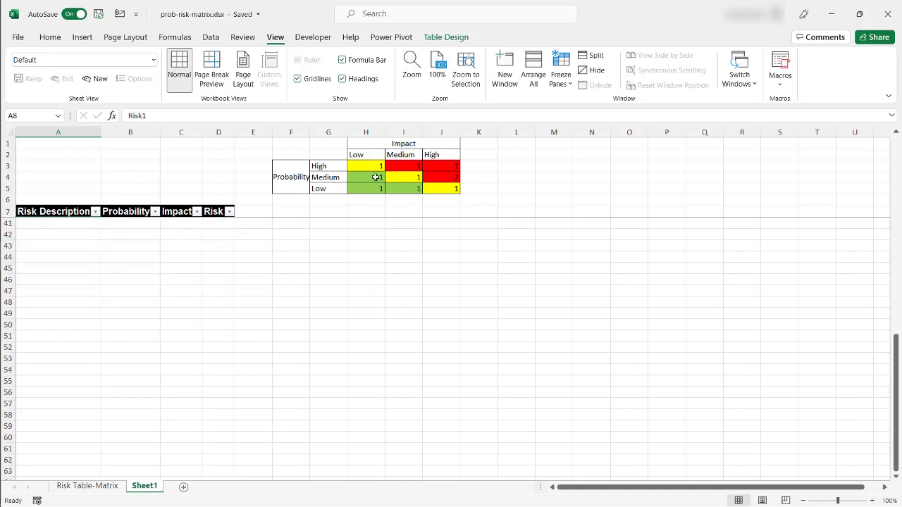
{"action": "scroll", "coordinate": [231, 300], "scroll_direction": "up", "scroll_amount": 11}
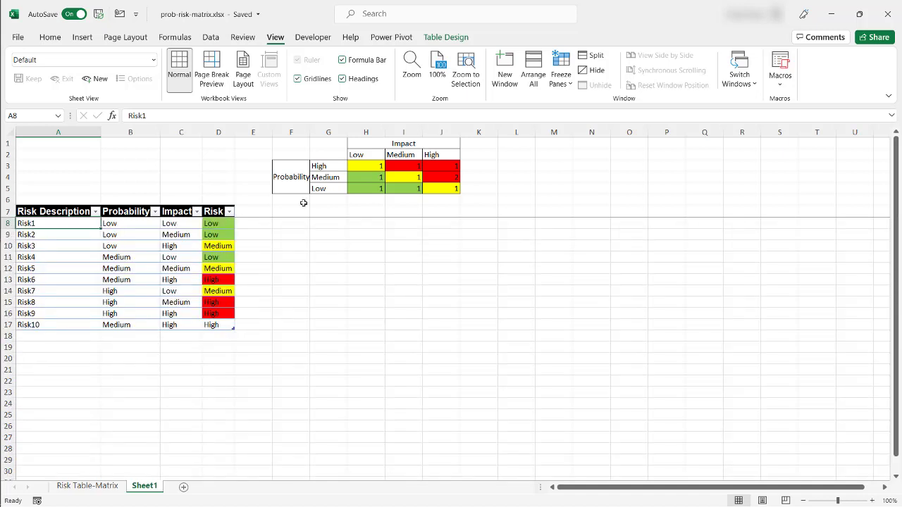